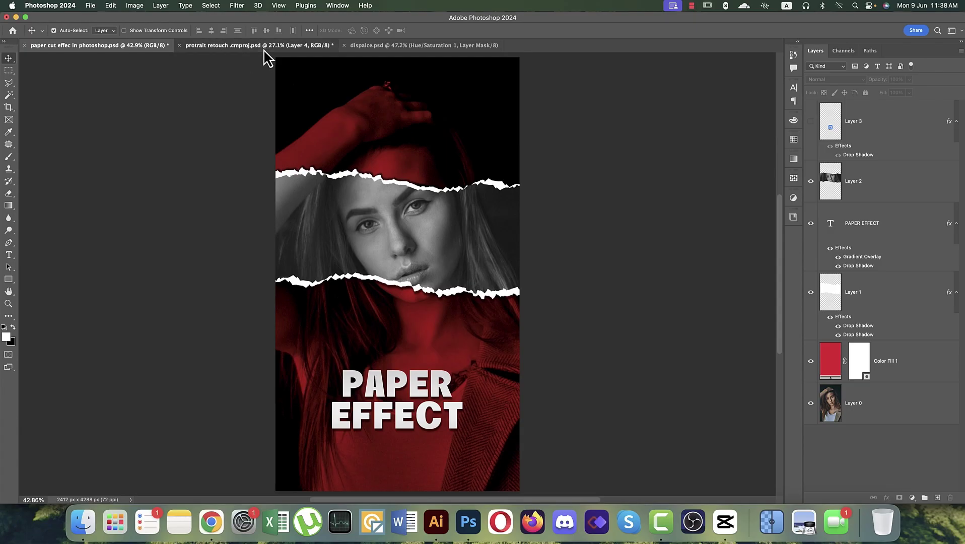
Browse the split retouched portrait, text portrait and red paper-cut portrait documents
{"action": "left_click", "coordinate": [264, 48]}
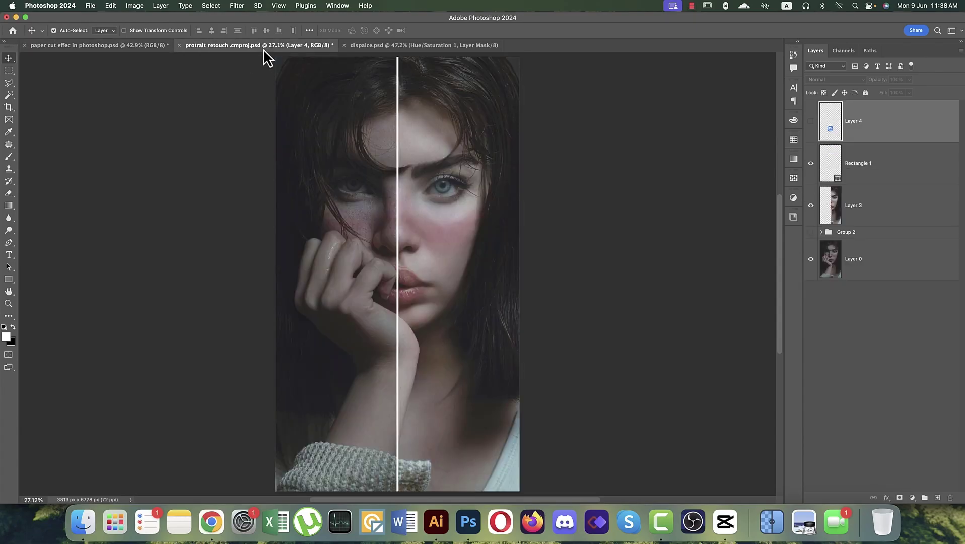
{"action": "left_click", "coordinate": [373, 47]}
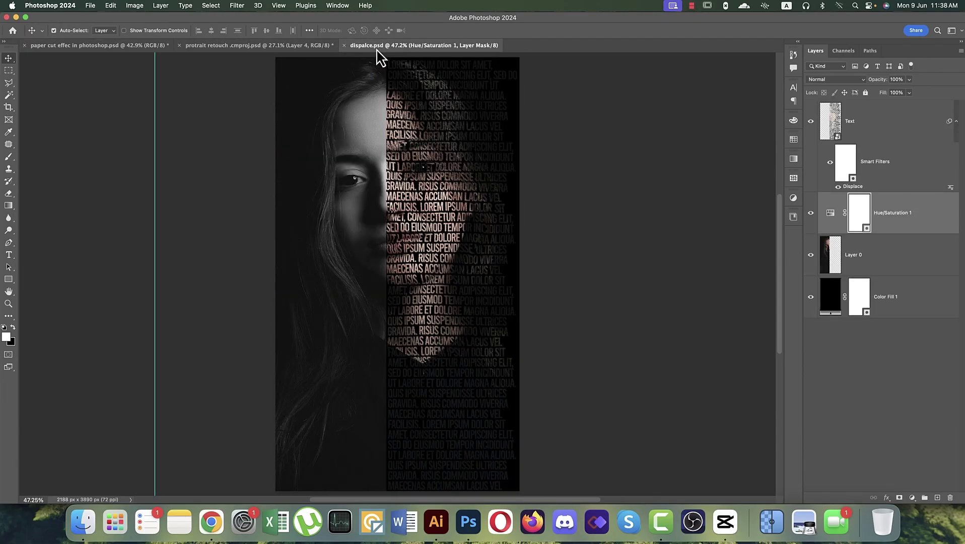
{"action": "left_click", "coordinate": [129, 49]}
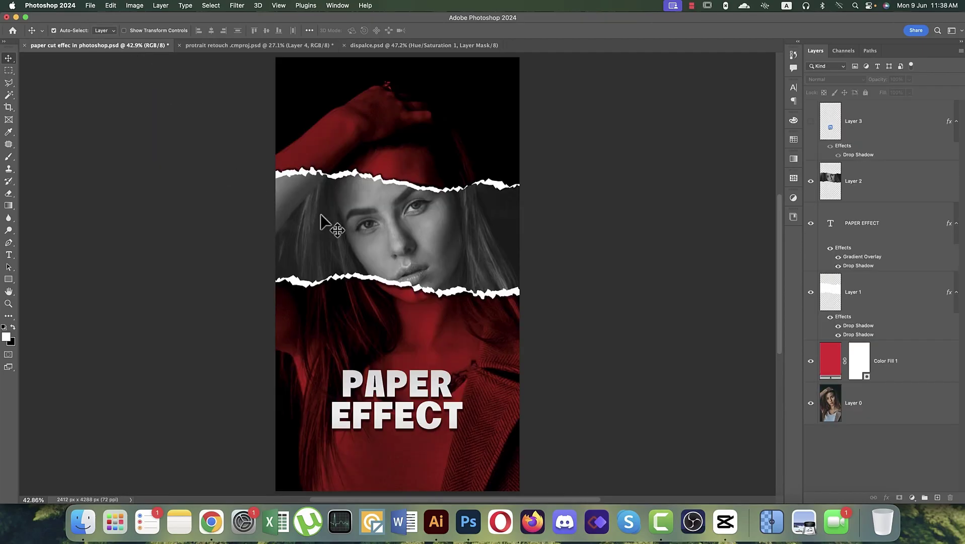
{"action": "left_click", "coordinate": [257, 46]}
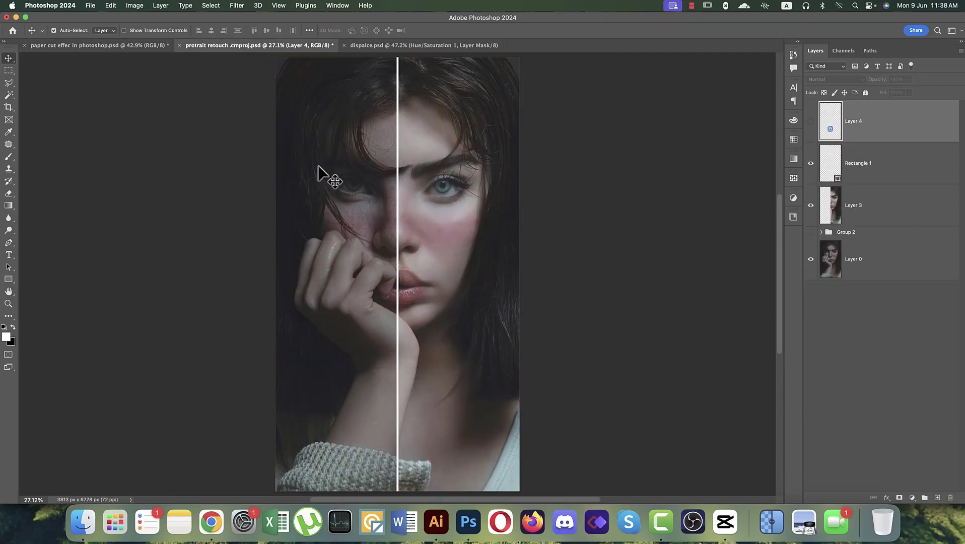
{"action": "left_click", "coordinate": [392, 47]}
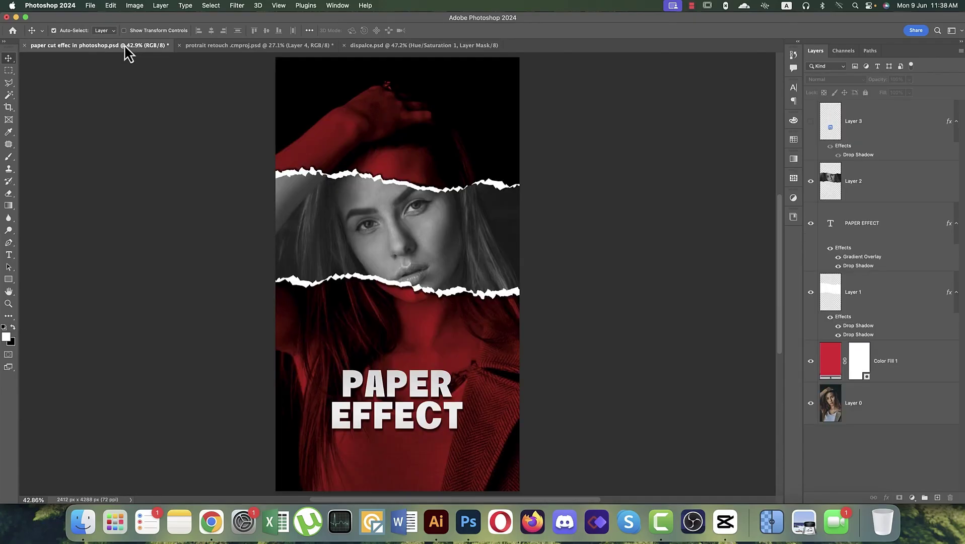
Create a new 1080 × 1920 px document at 300 ppi resolution
{"action": "left_click", "coordinate": [90, 5]}
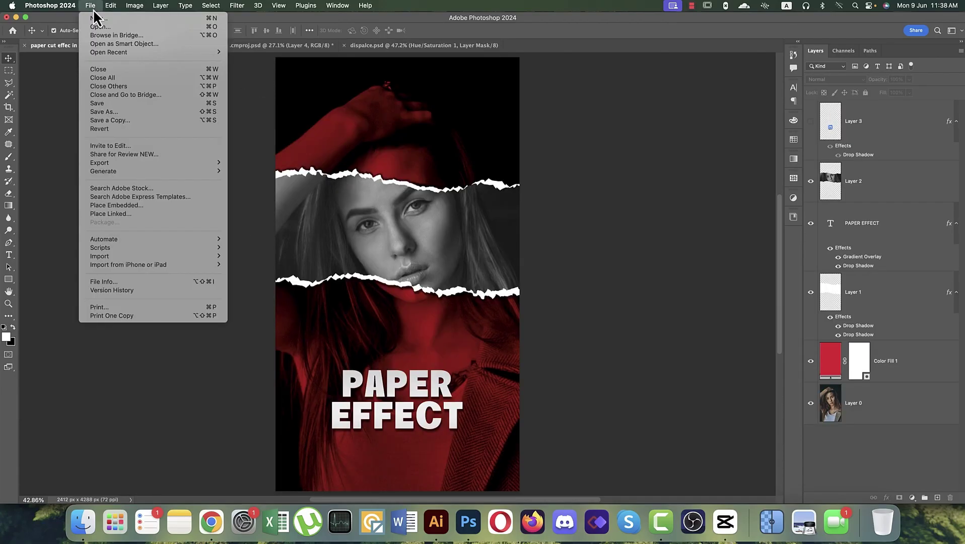
{"action": "key", "text": "Escape"}
{"action": "key", "text": "super+n"}
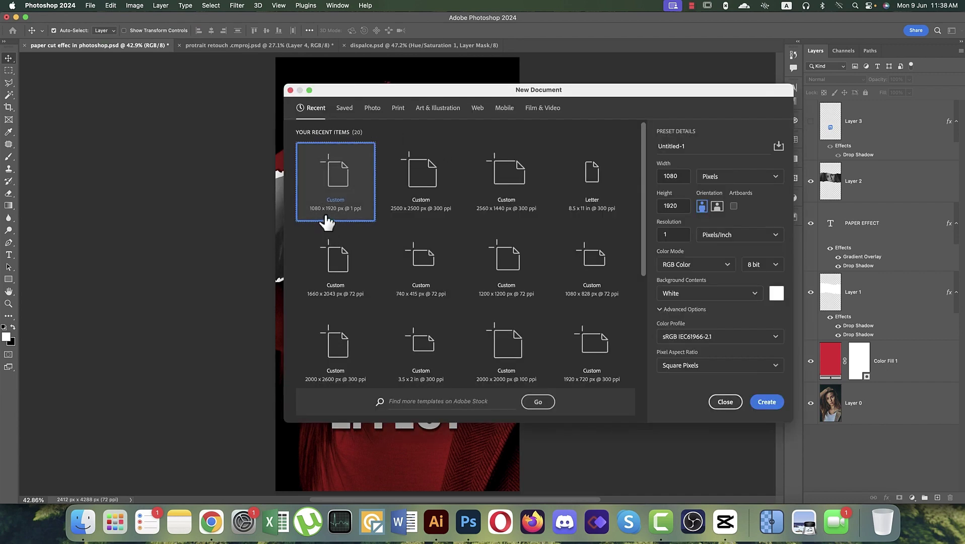
{"action": "double_click", "coordinate": [667, 234]}
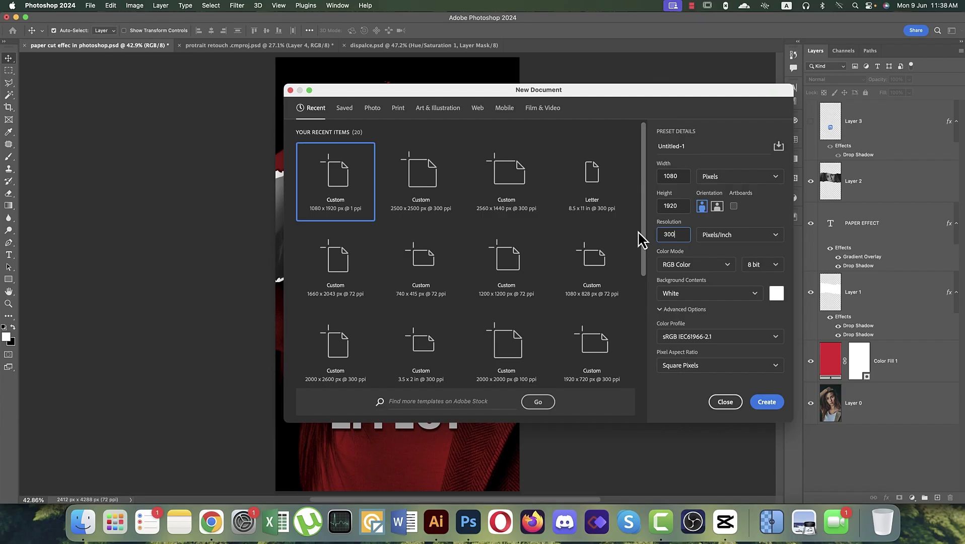
{"action": "left_click", "coordinate": [774, 405]}
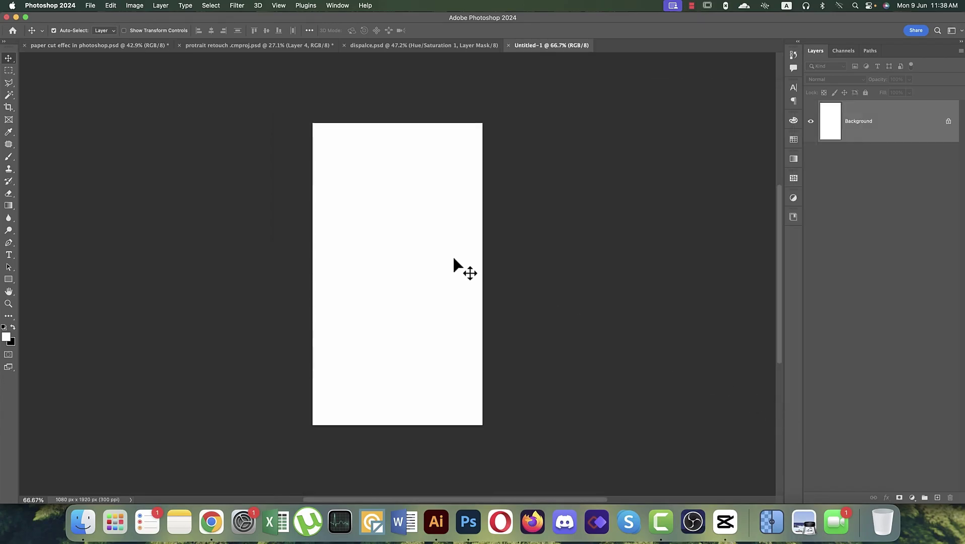
Place the long-haired woman's portrait JPG from JUNE REELS 2025 as an embedded layer
{"action": "key", "text": "super+0"}
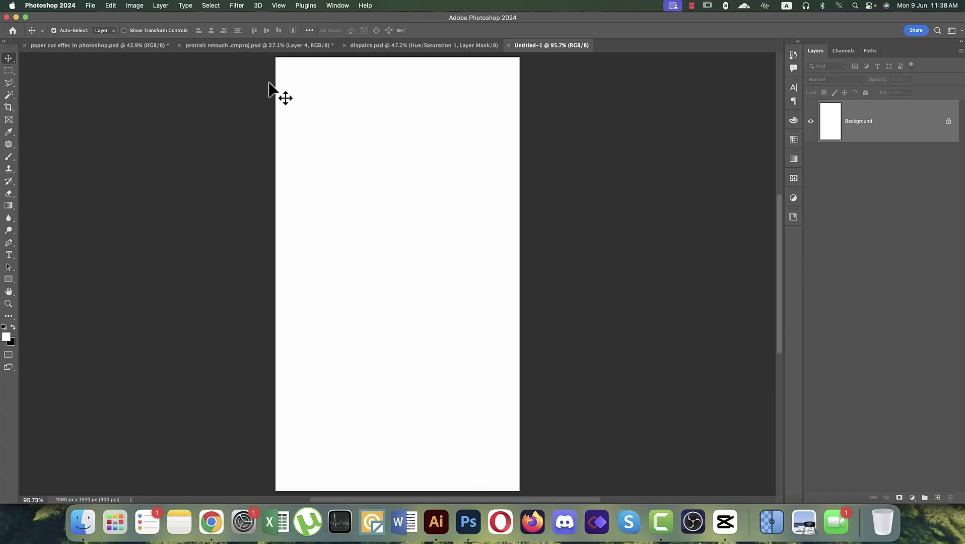
{"action": "left_click", "coordinate": [90, 6]}
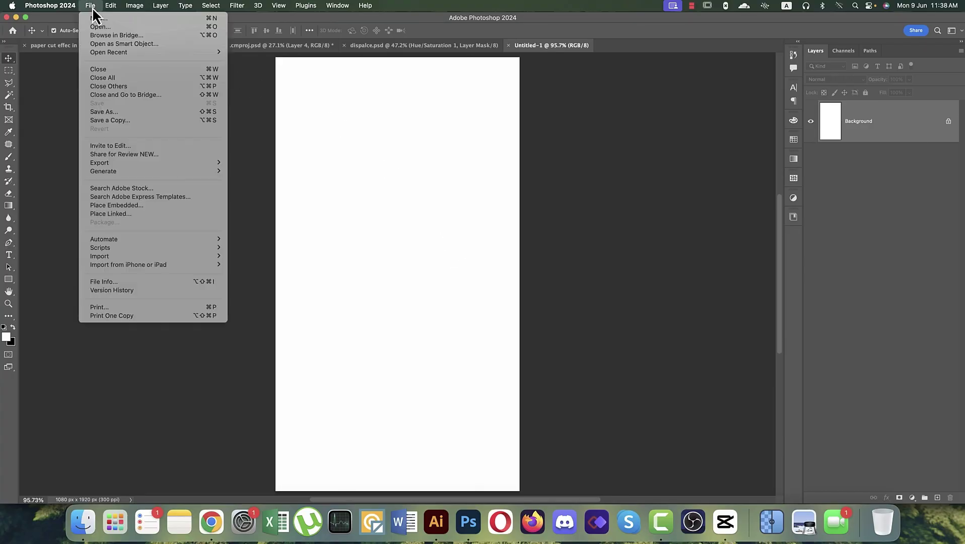
{"action": "left_click", "coordinate": [119, 204]}
{"action": "left_click", "coordinate": [509, 54]}
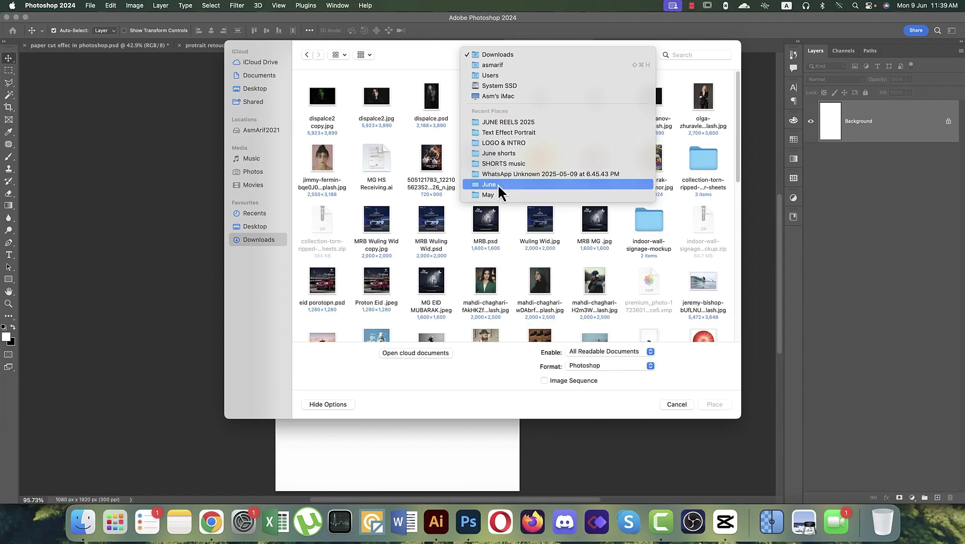
{"action": "left_click", "coordinate": [506, 122]}
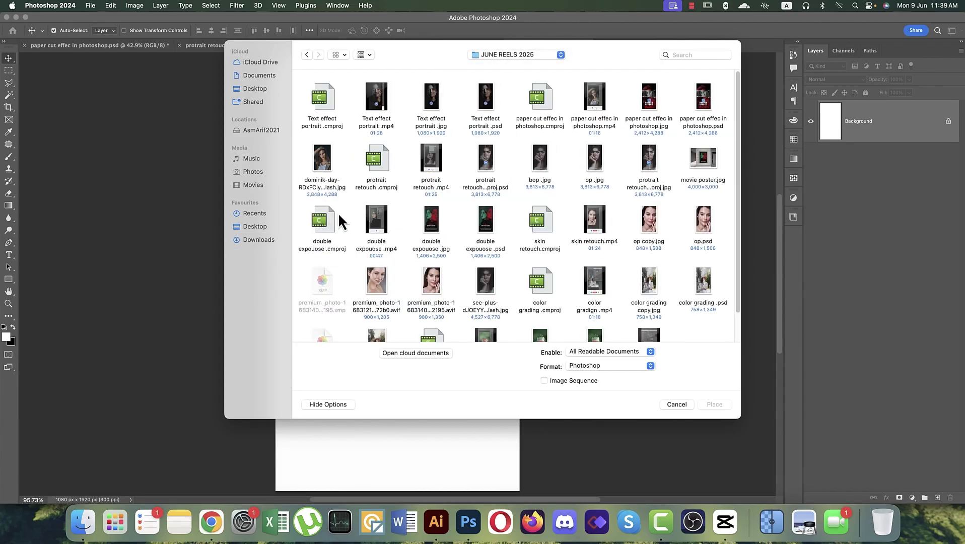
{"action": "left_click", "coordinate": [329, 159]}
{"action": "left_click", "coordinate": [715, 407]}
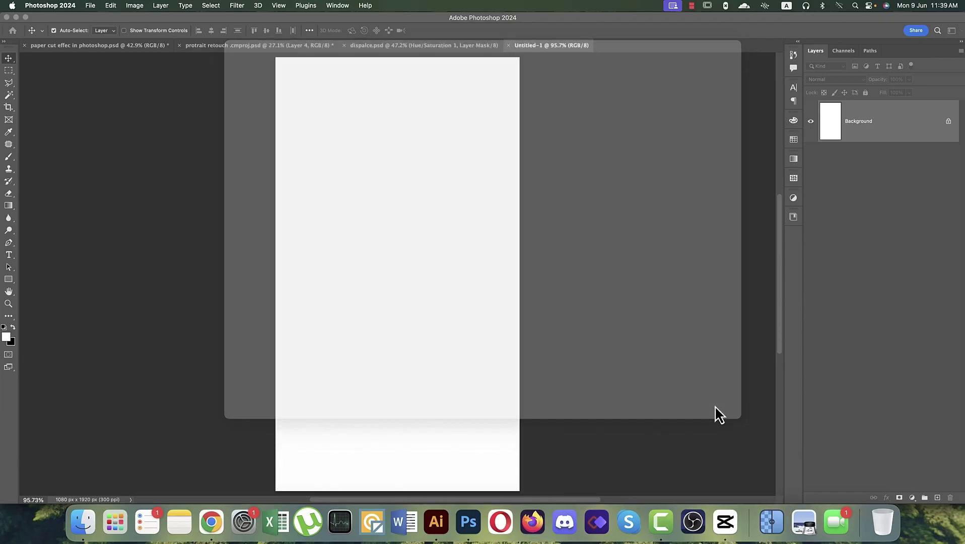
Scale the placed photo to fill the canvas's full height and commit
{"action": "left_click_drag", "start_coordinate": [397, 96], "coordinate": [395, 57]}
{"action": "left_click_drag", "start_coordinate": [397, 458], "coordinate": [397, 492]}
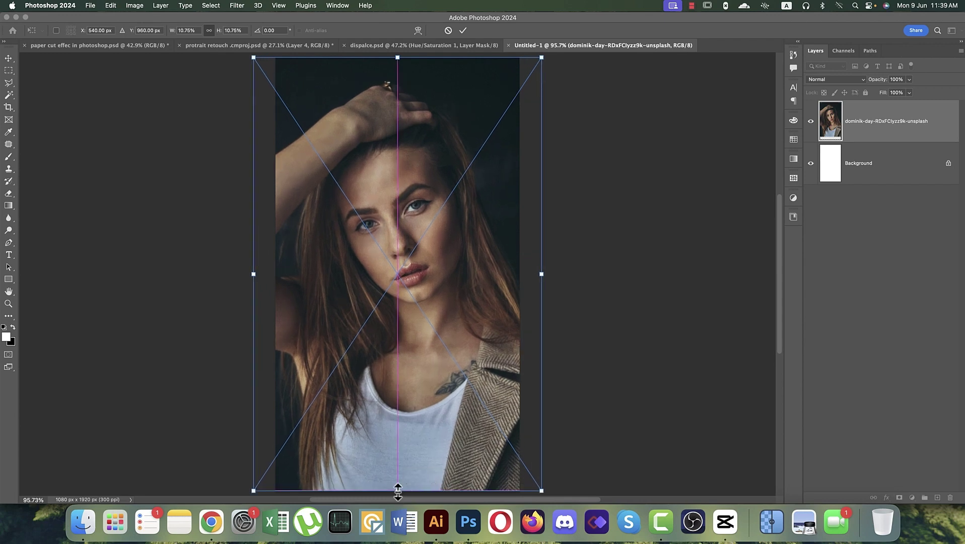
{"action": "left_click", "coordinate": [463, 31]}
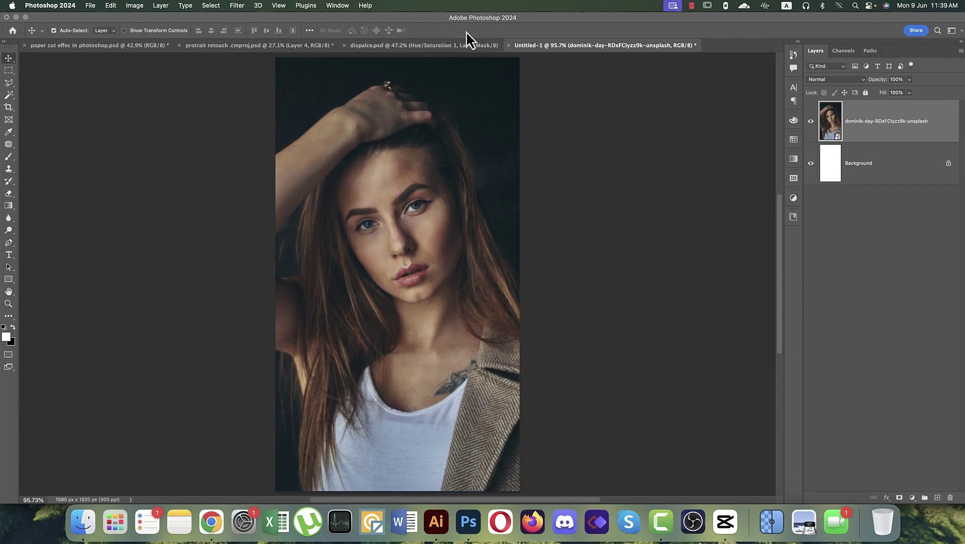
Open the 23482 torn-paper EPS in Illustrator, accepting the colour profile warning
{"action": "left_click", "coordinate": [436, 521]}
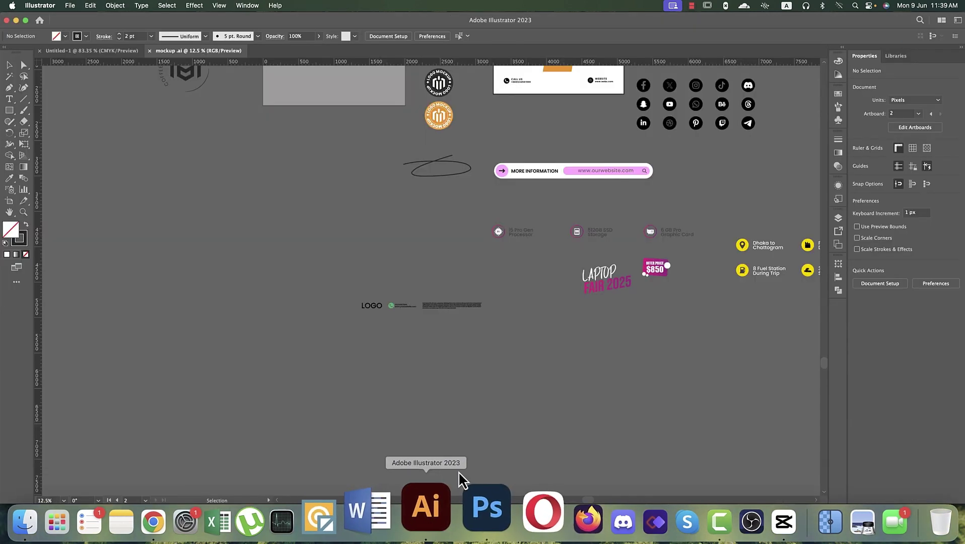
{"action": "left_click", "coordinate": [38, 21]}
{"action": "left_click", "coordinate": [622, 352]}
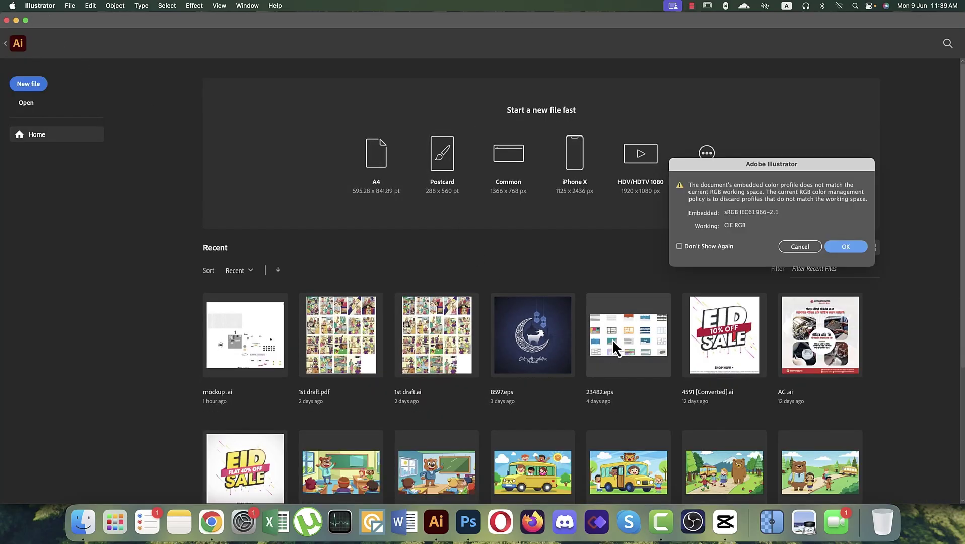
{"action": "key", "text": "Return"}
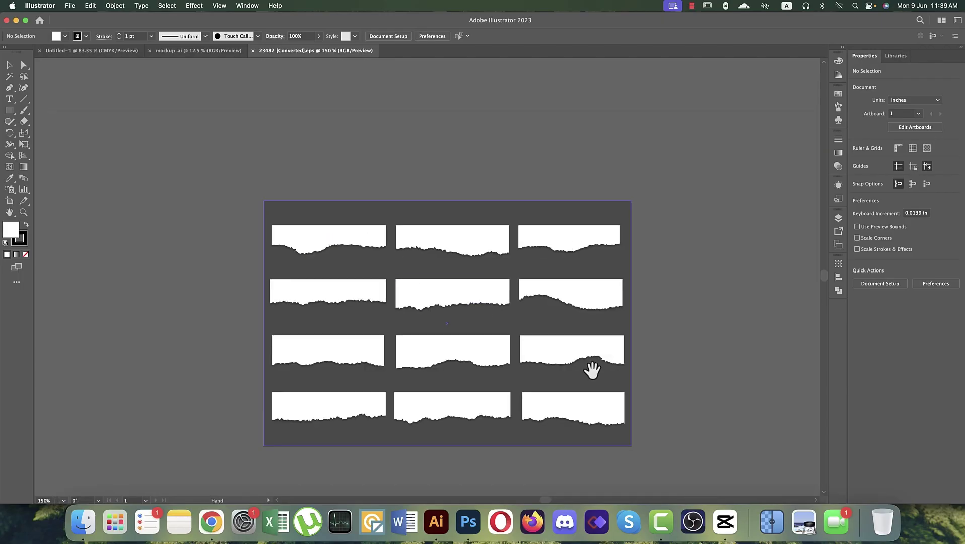
Ungroup the torn-paper artwork and move the bottom-right piece off the artboard
{"action": "left_click_drag", "start_coordinate": [591, 369], "coordinate": [421, 266]}
{"action": "key", "text": "v"}
{"action": "left_click", "coordinate": [413, 317]}
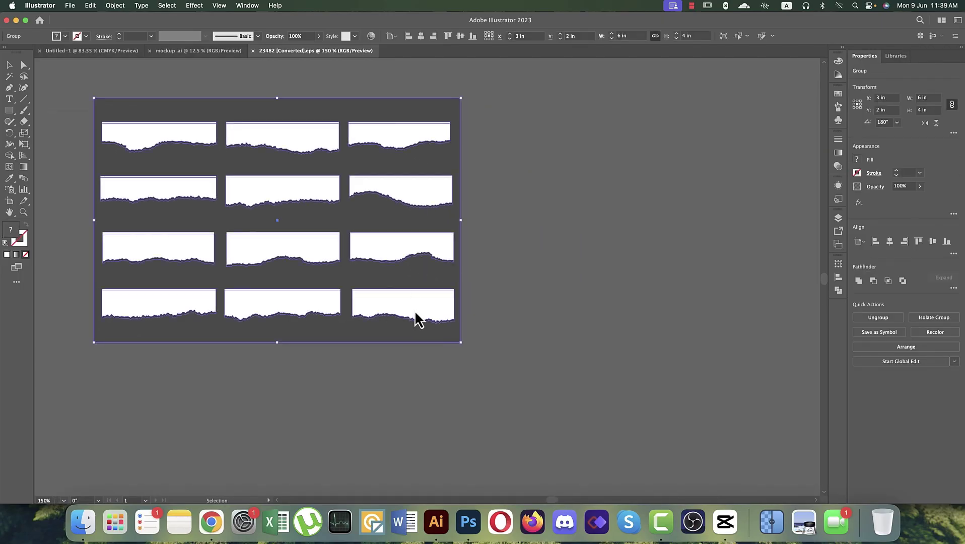
{"action": "right_click", "coordinate": [414, 318]}
{"action": "left_click", "coordinate": [452, 410]}
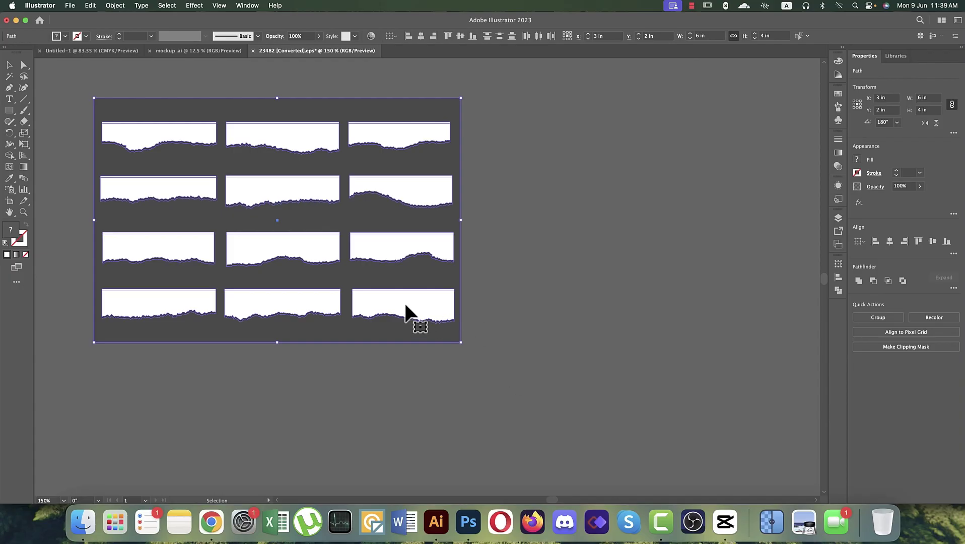
{"action": "left_click", "coordinate": [529, 318]}
{"action": "left_click", "coordinate": [421, 317]}
{"action": "left_click_drag", "start_coordinate": [420, 306], "coordinate": [594, 294]}
Rotate the torn piece 180° and overlap it with the other piece
{"action": "key", "text": "a"}
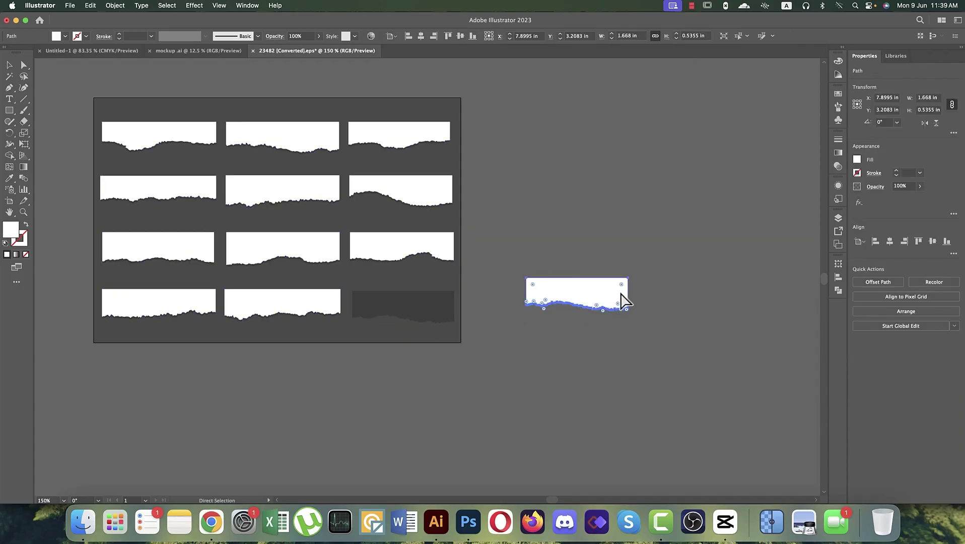
{"action": "key", "text": "super"}
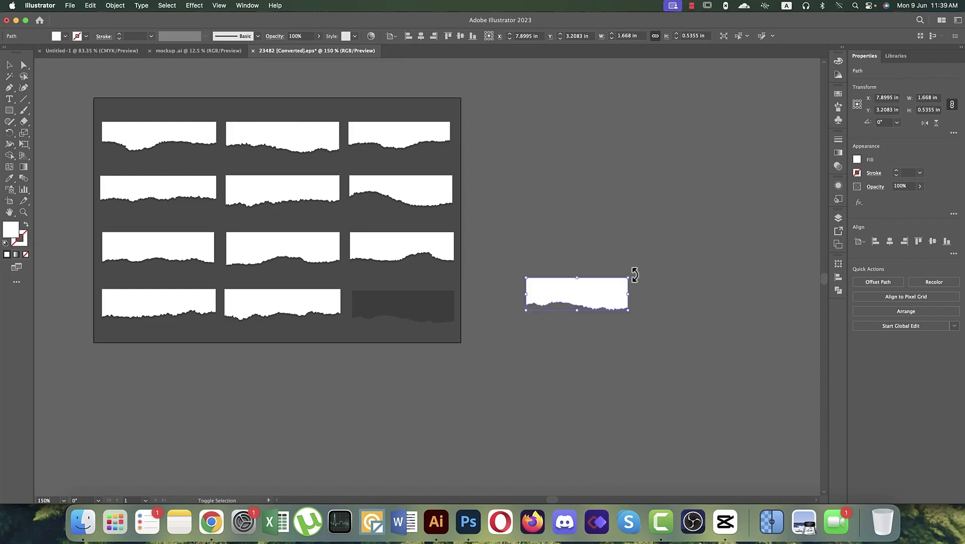
{"action": "left_click_drag", "start_coordinate": [634, 276], "coordinate": [519, 309]}
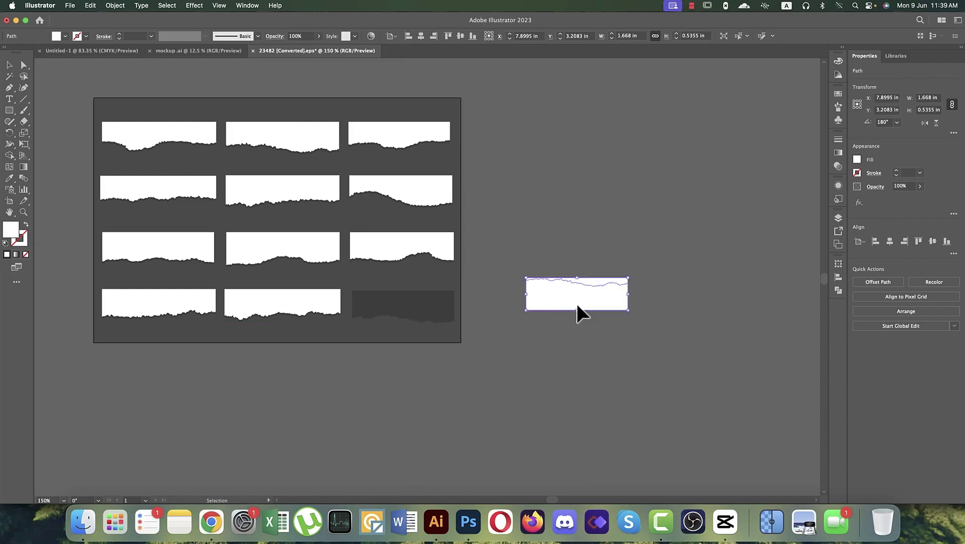
{"action": "mouse_move", "coordinate": [577, 312]}
{"action": "left_mouse_down"}
{"action": "mouse_move", "coordinate": [578, 282]}
{"action": "mouse_move", "coordinate": [579, 297]}
{"action": "left_mouse_up"}
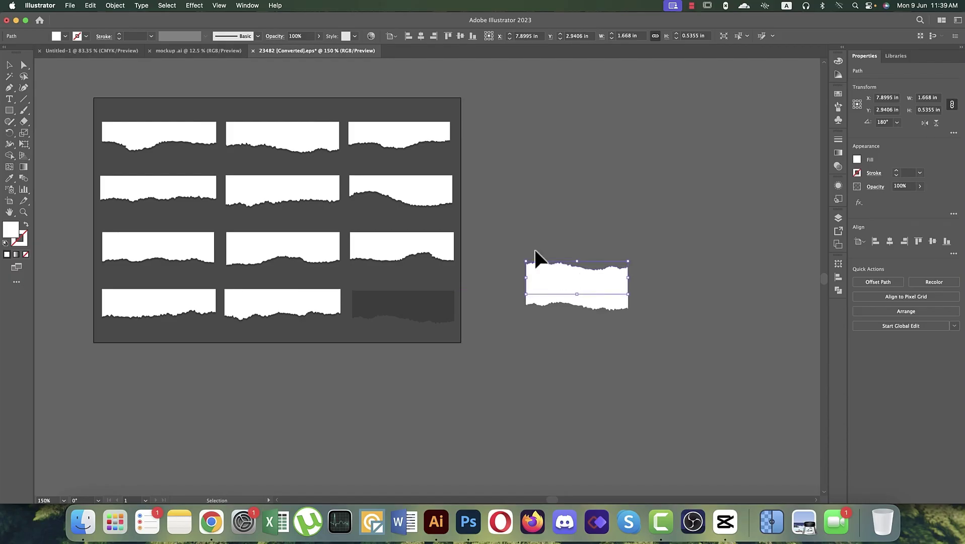
Select both torn pieces and unite them into one shape with Pathfinder
{"action": "left_click_drag", "start_coordinate": [535, 254], "coordinate": [655, 363]}
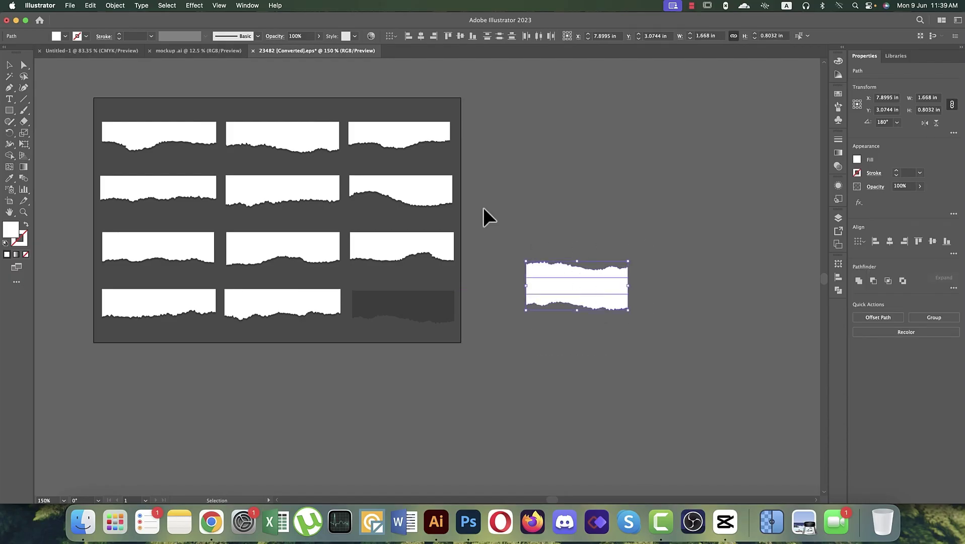
{"action": "left_click", "coordinate": [858, 282]}
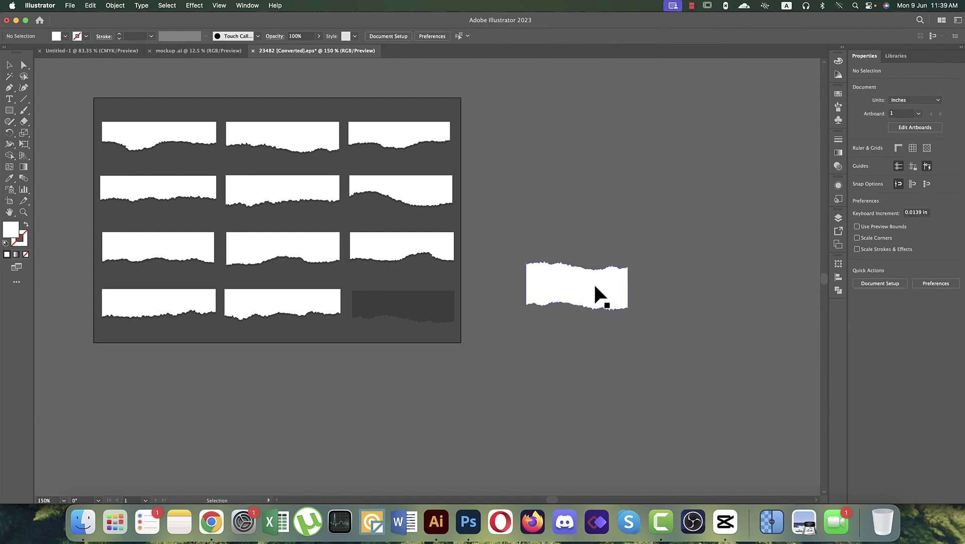
{"action": "key", "text": "a"}
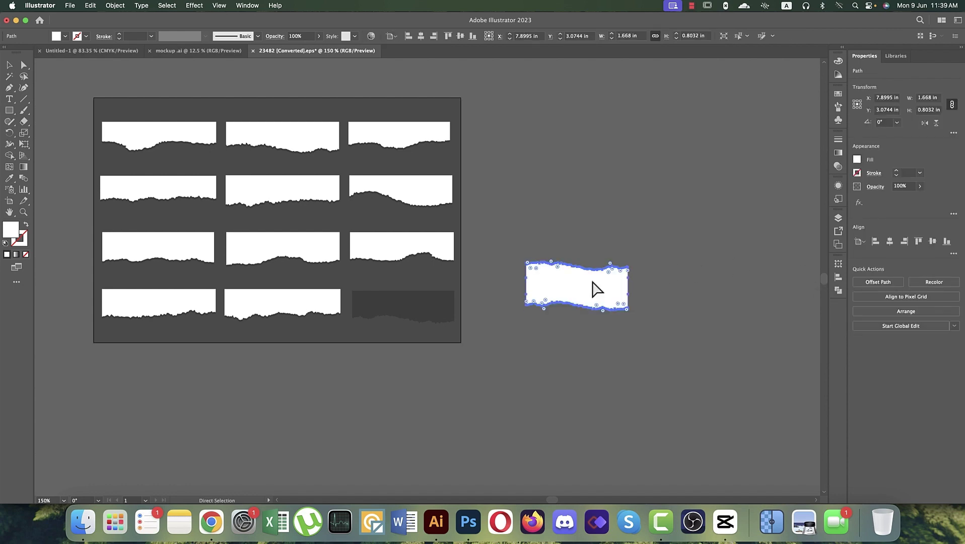
{"action": "key", "text": "v"}
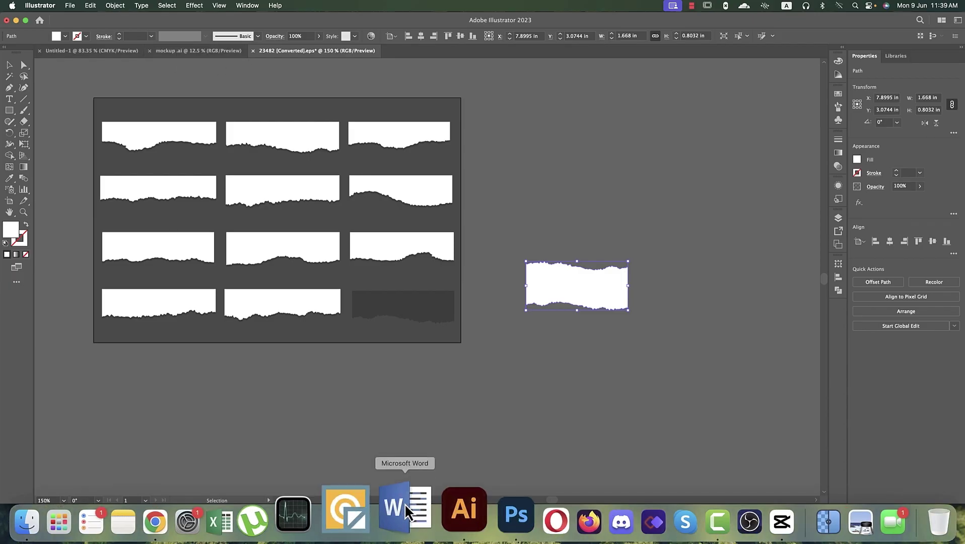
Paste the torn-paper shape into the Photoshop canvas as pixels
{"action": "left_click", "coordinate": [468, 522]}
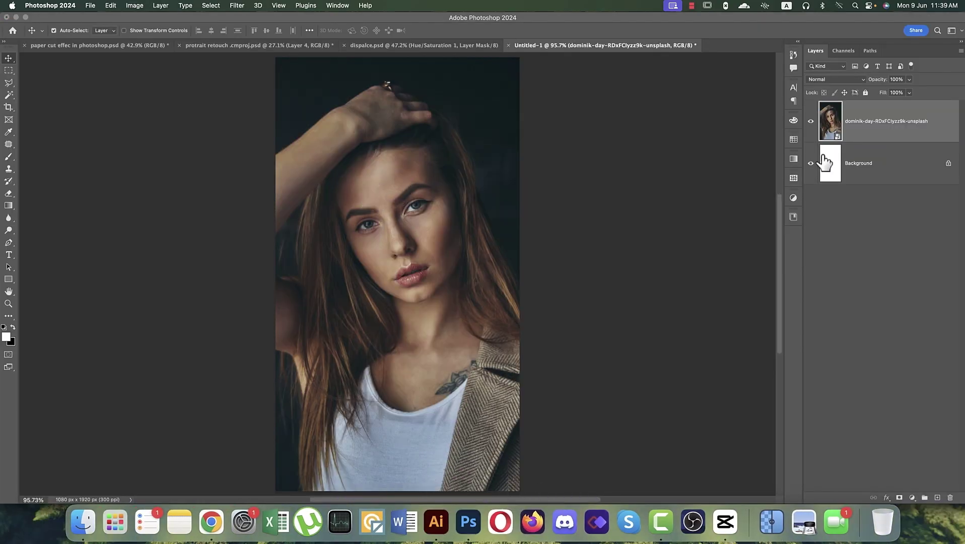
{"action": "key", "text": "super"}
{"action": "key", "text": "super+v"}
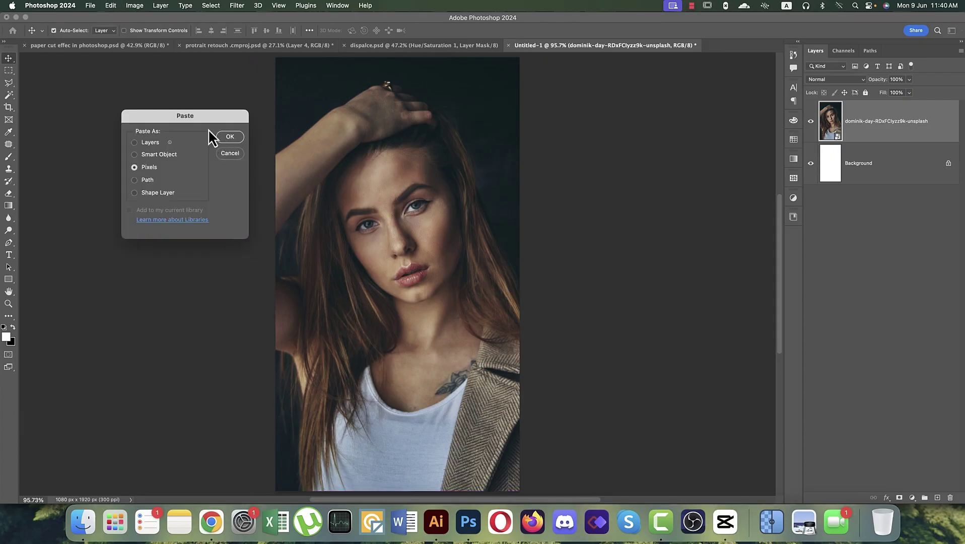
{"action": "left_click_drag", "start_coordinate": [210, 120], "coordinate": [527, 117]}
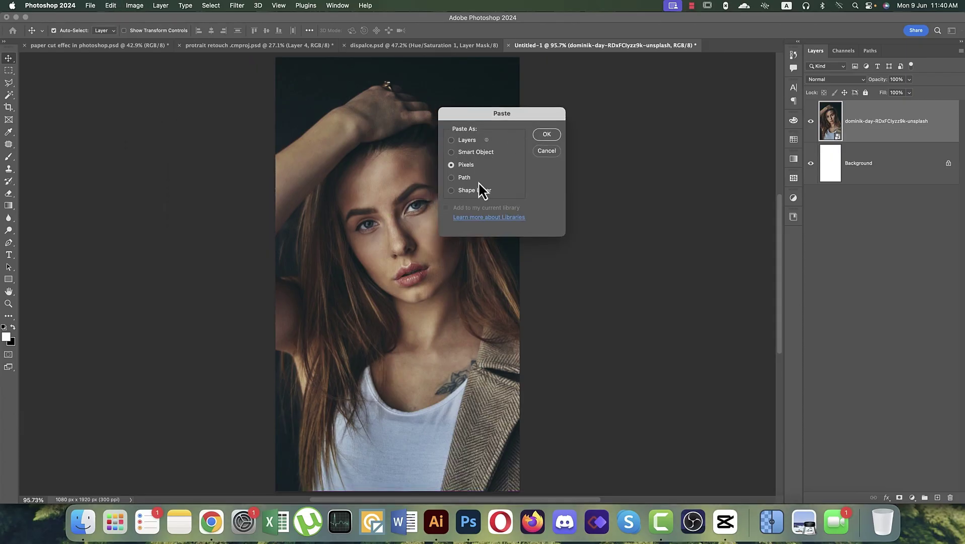
{"action": "left_click", "coordinate": [549, 136]}
Stretch the strip edge to edge and move it up over the eyes
{"action": "left_click_drag", "start_coordinate": [459, 273], "coordinate": [526, 274]}
{"action": "left_click_drag", "start_coordinate": [343, 276], "coordinate": [279, 277]}
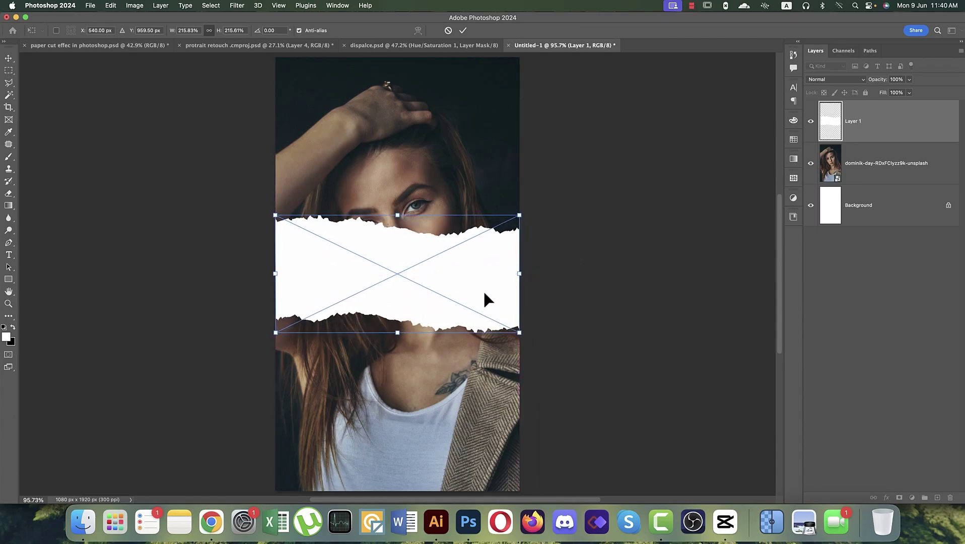
{"action": "left_click_drag", "start_coordinate": [483, 289], "coordinate": [482, 241]}
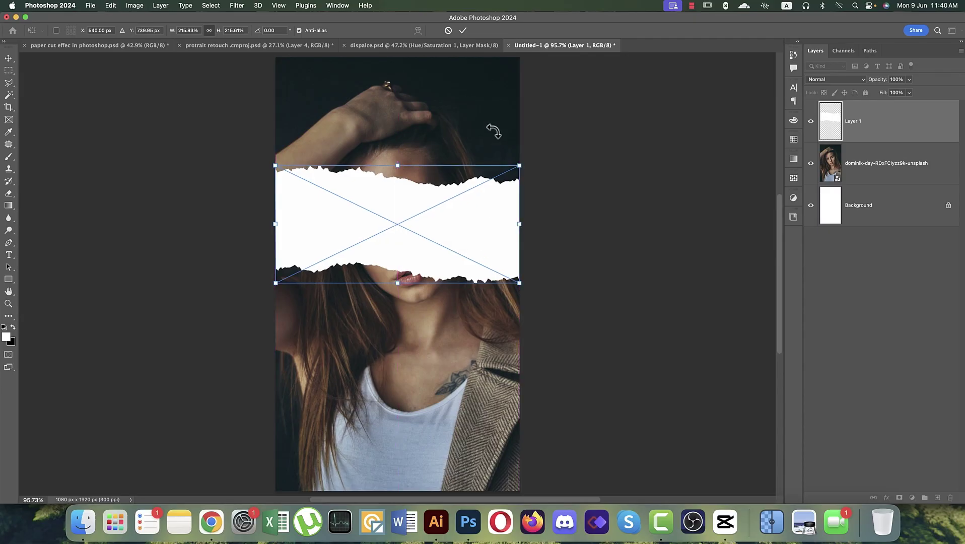
{"action": "left_click", "coordinate": [462, 31]}
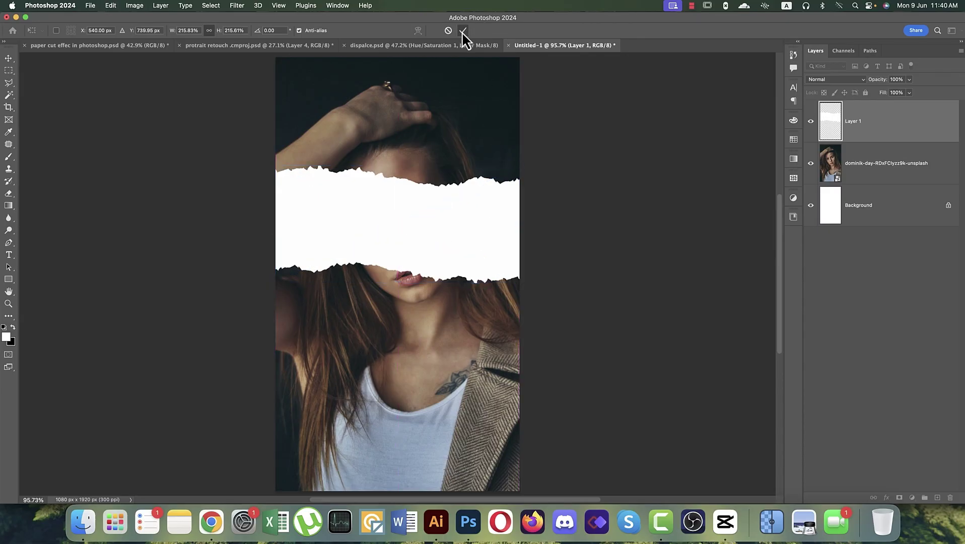
{"action": "left_click", "coordinate": [866, 168]}
Rasterize the portrait layer and rename it 'photo'
{"action": "right_click", "coordinate": [866, 167]}
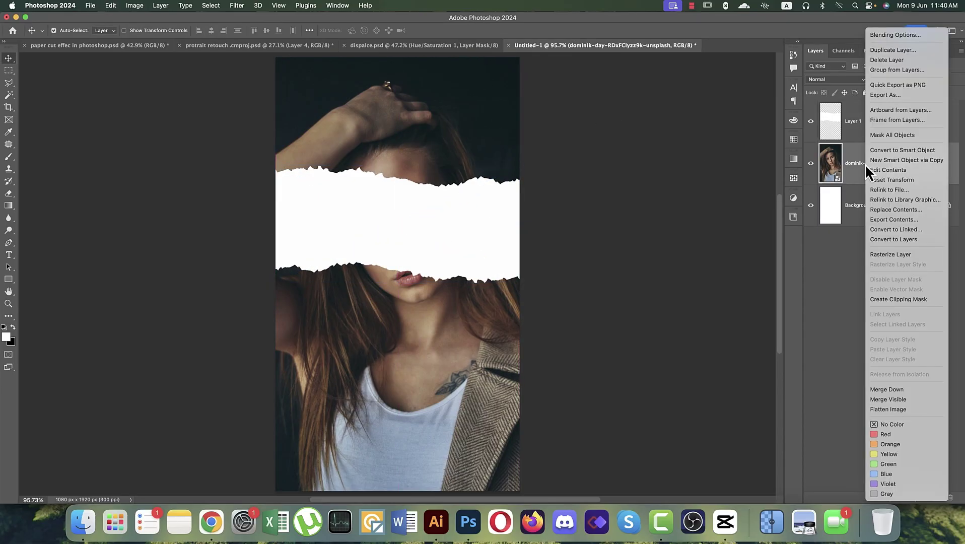
{"action": "left_click", "coordinate": [877, 255]}
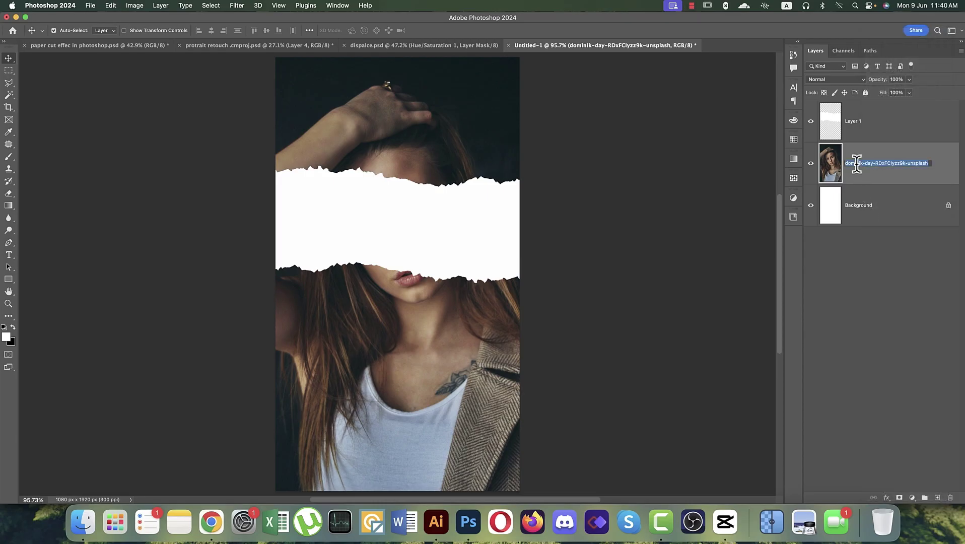
{"action": "type", "text": "photo"}
{"action": "key", "text": "Return"}
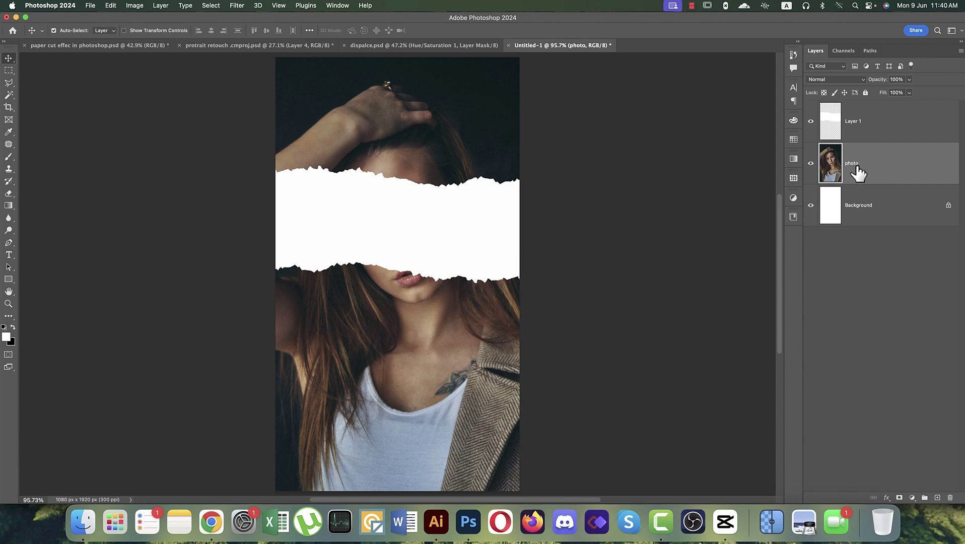
Load the torn strip as a selection and copy that photo area to a new layer
{"action": "left_click", "coordinate": [857, 124]}
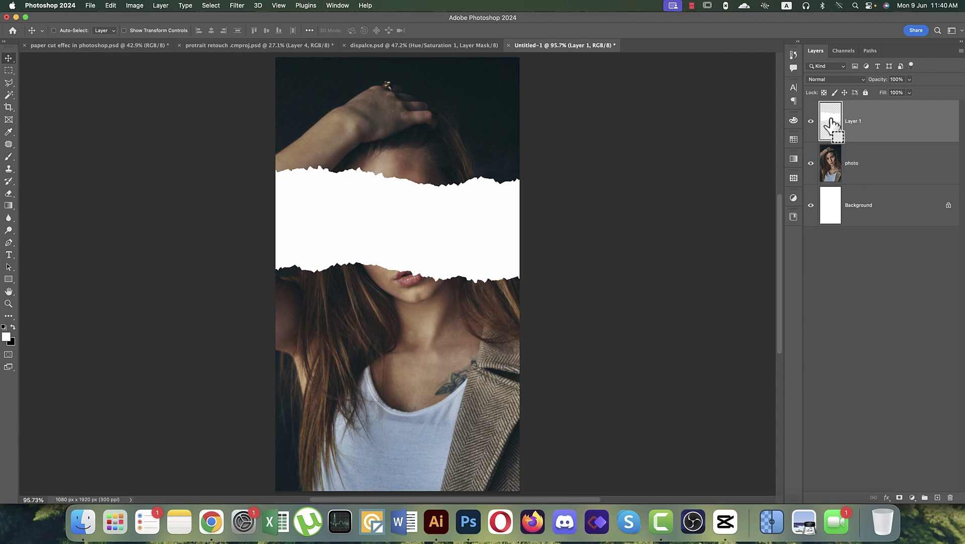
{"action": "left_click", "coordinate": [831, 122], "text": "super"}
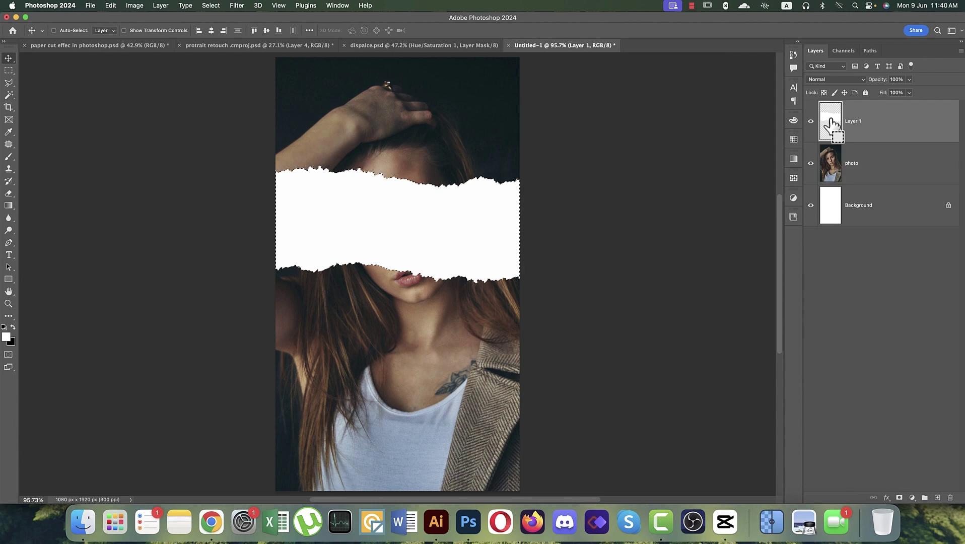
{"action": "left_click", "coordinate": [845, 170]}
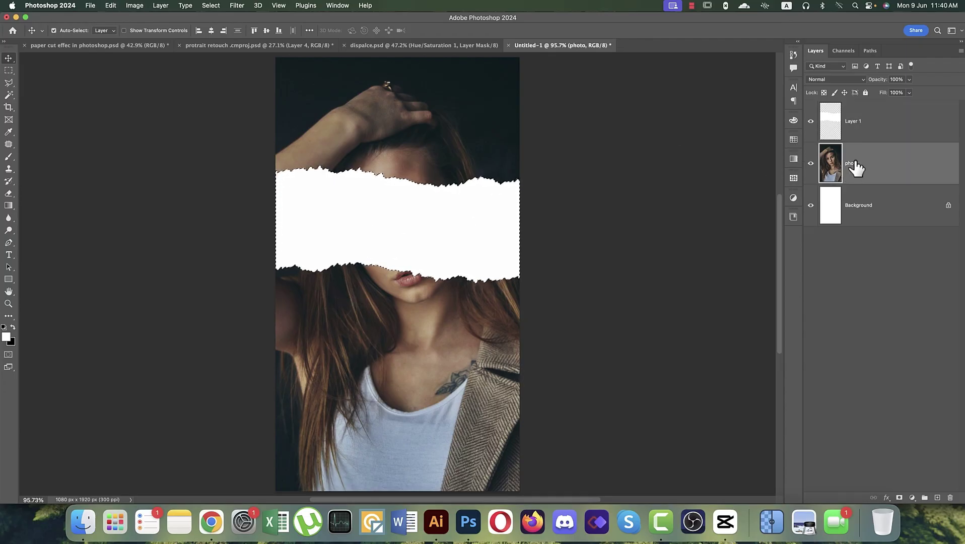
{"action": "key", "text": "super+j"}
Move Layer 2 above the torn-paper Layer 1
{"action": "left_click_drag", "start_coordinate": [864, 169], "coordinate": [861, 121]}
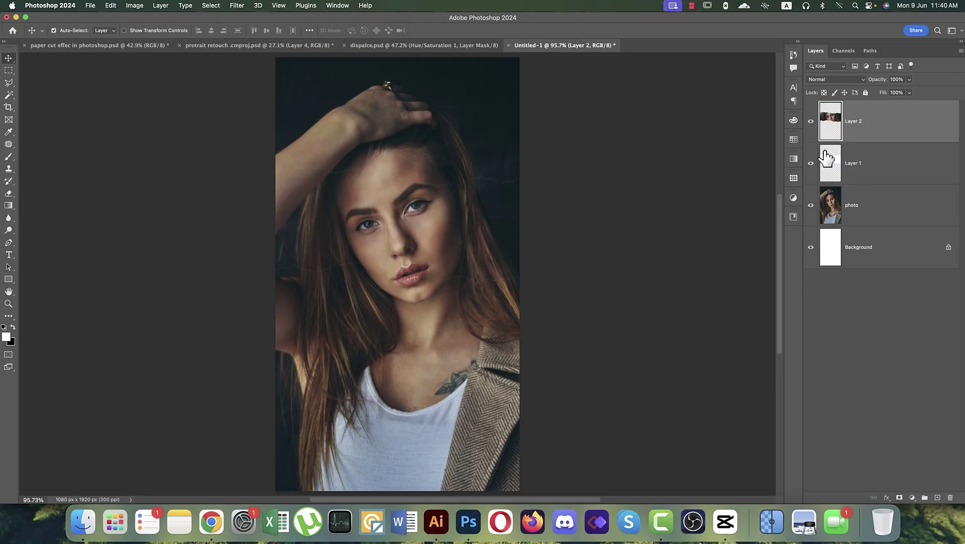
{"action": "left_click", "coordinate": [860, 163]}
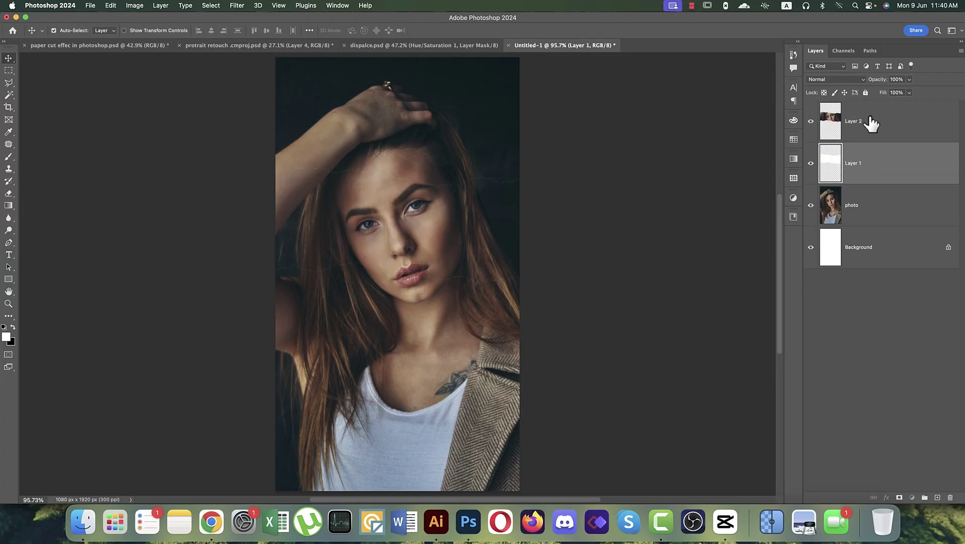
{"action": "left_click", "coordinate": [870, 123]}
Enlarge the torn-paper Layer 1 to about 112% so white edges frame the strip
{"action": "left_click", "coordinate": [857, 170]}
{"action": "key", "text": "ctrl+t"}
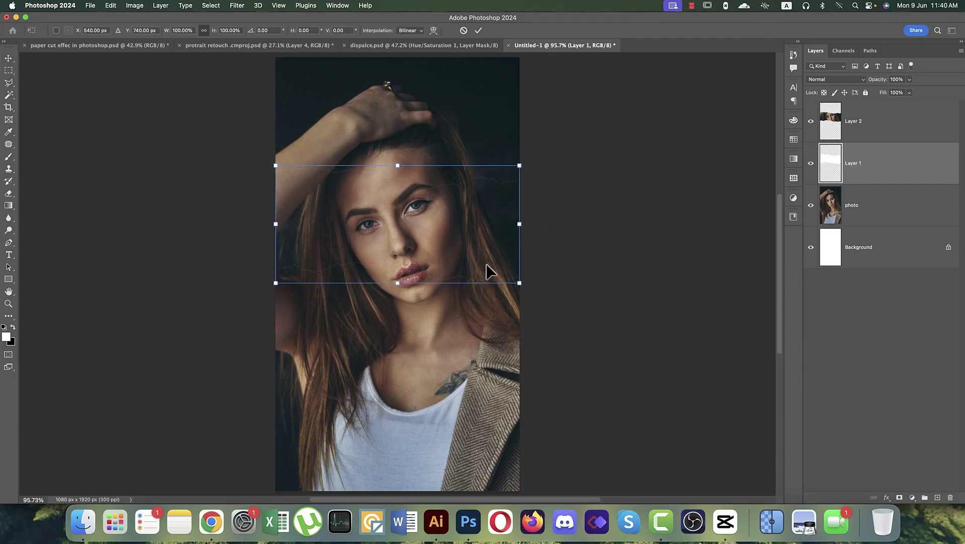
{"action": "left_click_drag", "start_coordinate": [520, 222], "coordinate": [537, 223]}
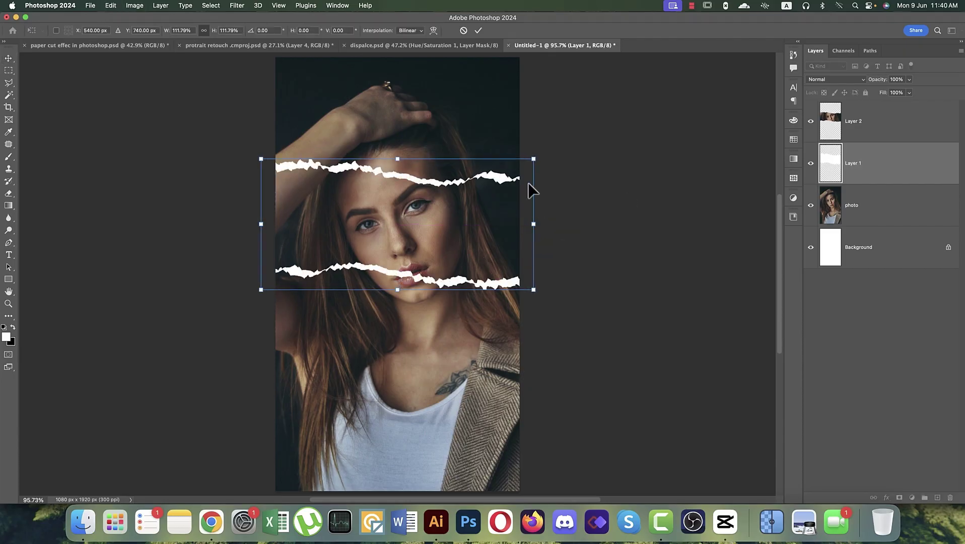
{"action": "left_click", "coordinate": [478, 30]}
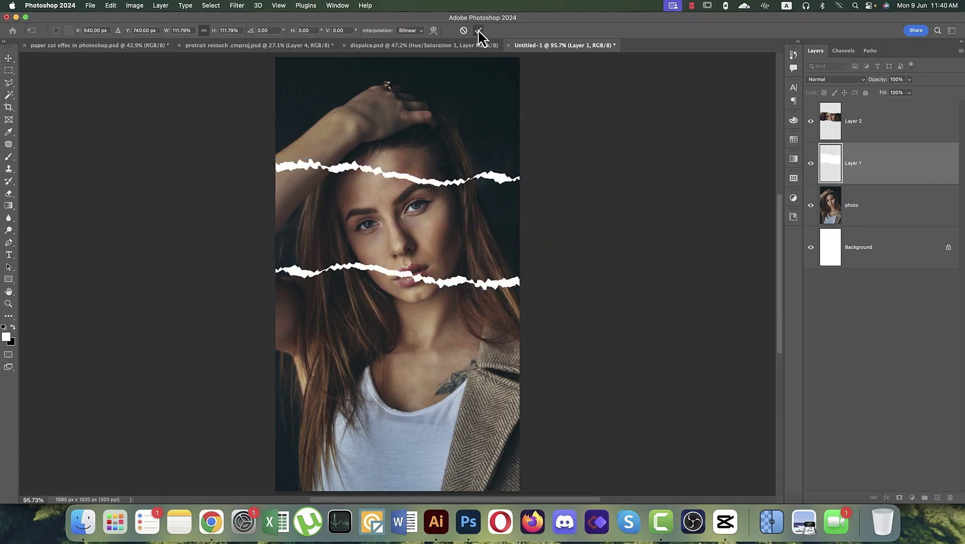
{"action": "left_click", "coordinate": [863, 209]}
{"action": "left_click", "coordinate": [866, 129]}
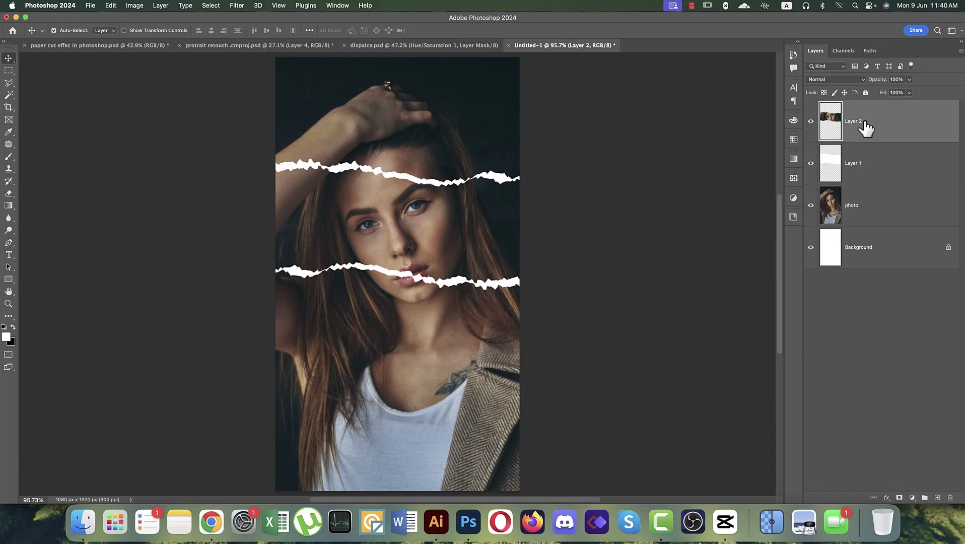
Desaturate the face strip on Layer 2 with Hue/Saturation at -100 saturation
{"action": "left_click", "coordinate": [811, 122]}
{"action": "left_click", "coordinate": [811, 122]}
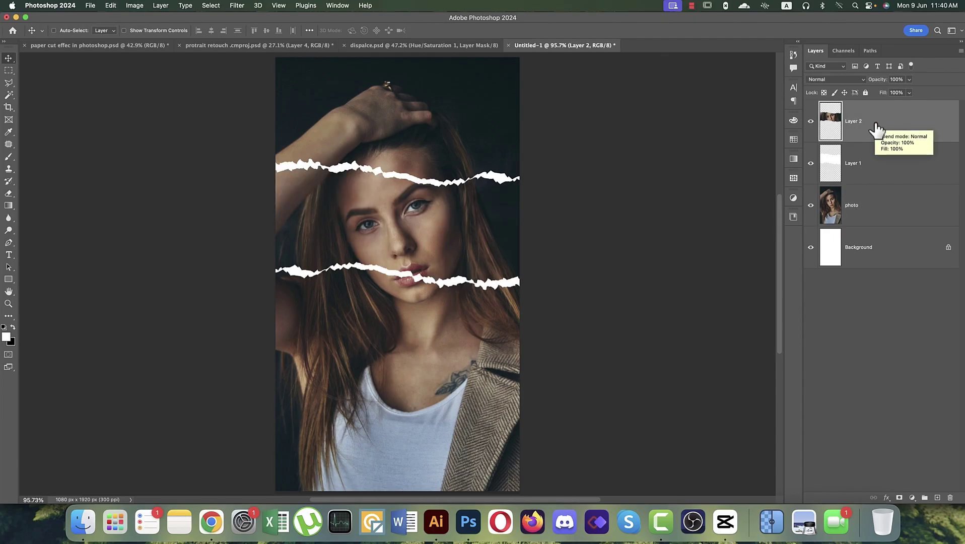
{"action": "key", "text": "super+u"}
{"action": "left_click_drag", "start_coordinate": [237, 165], "coordinate": [141, 167]}
{"action": "left_click", "coordinate": [330, 95]}
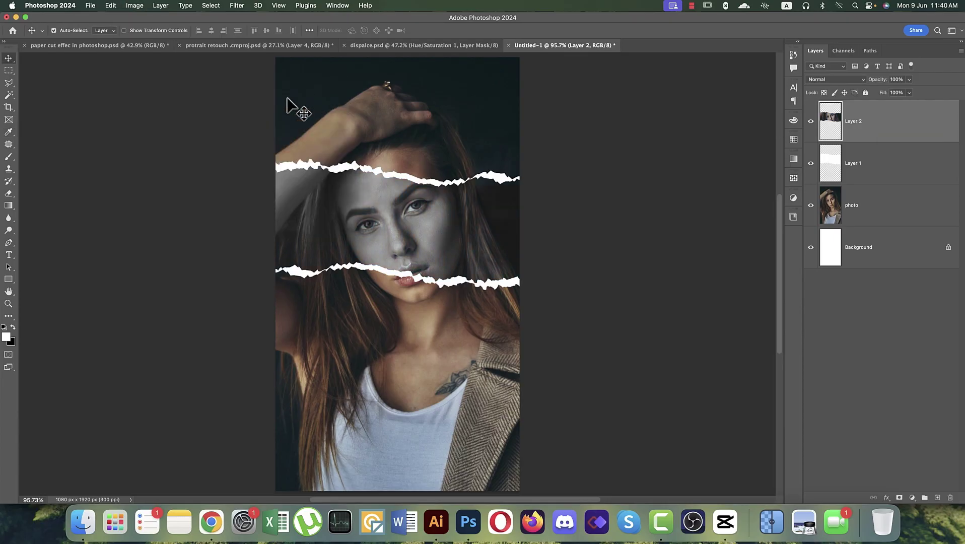
Add a red ff0606 Solid Color fill above the photo layer in Color Burn mode
{"action": "left_click", "coordinate": [892, 206]}
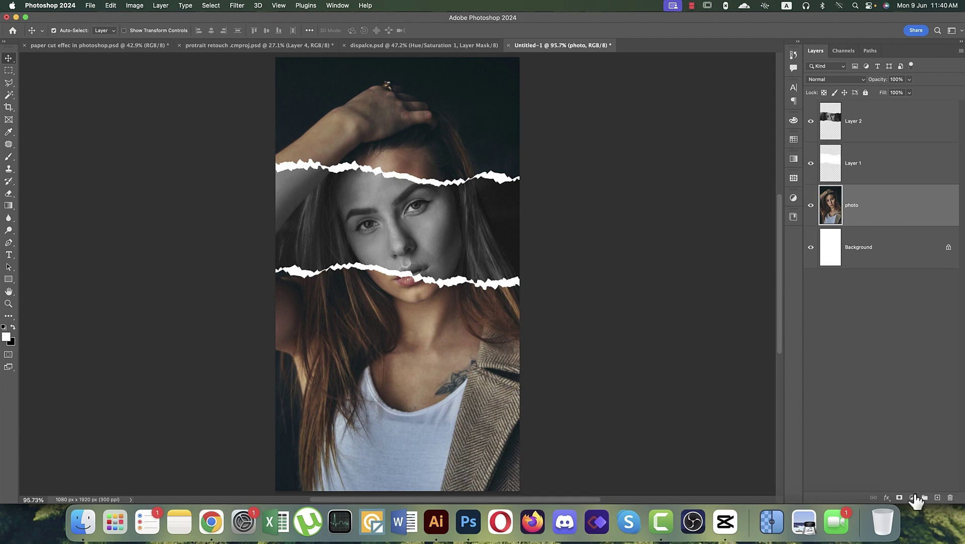
{"action": "left_click", "coordinate": [913, 497]}
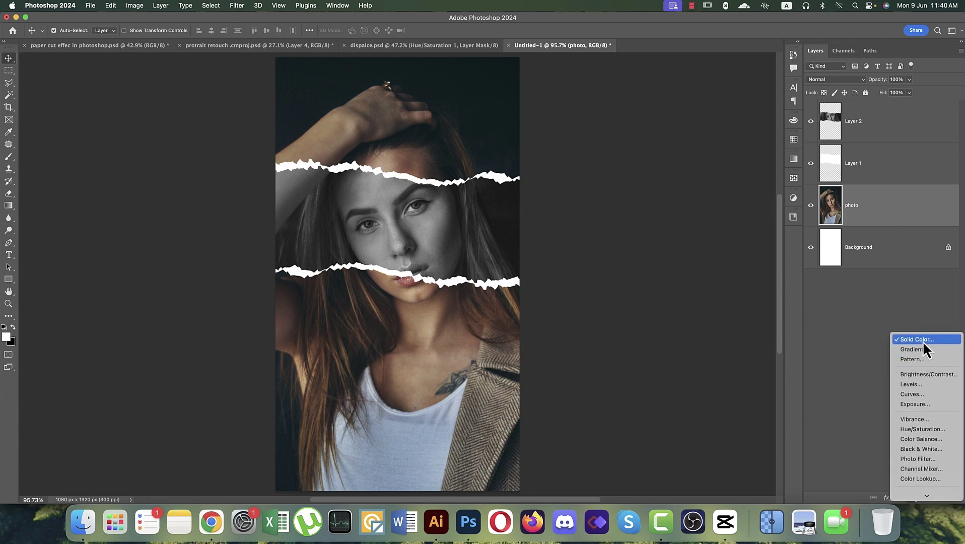
{"action": "left_click", "coordinate": [924, 343]}
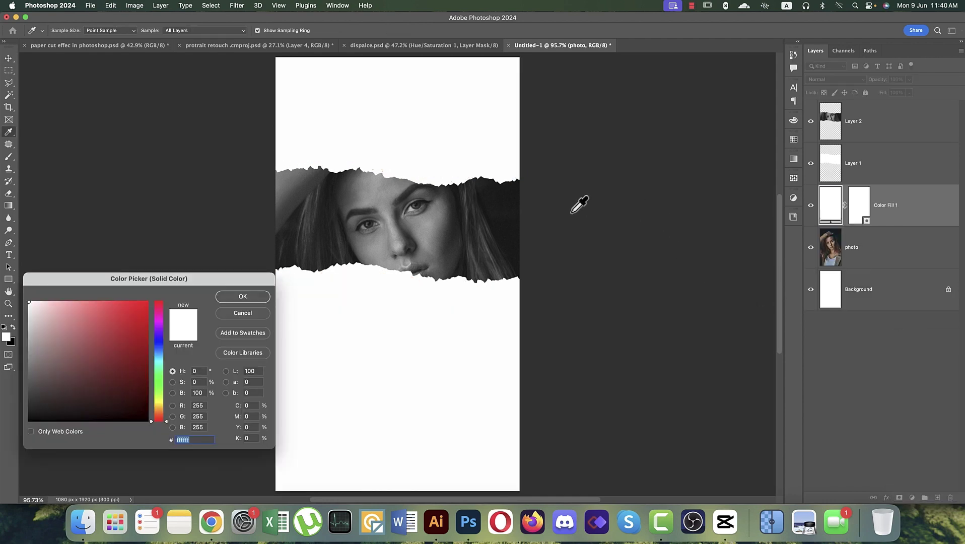
{"action": "left_click_drag", "start_coordinate": [140, 323], "coordinate": [145, 302]}
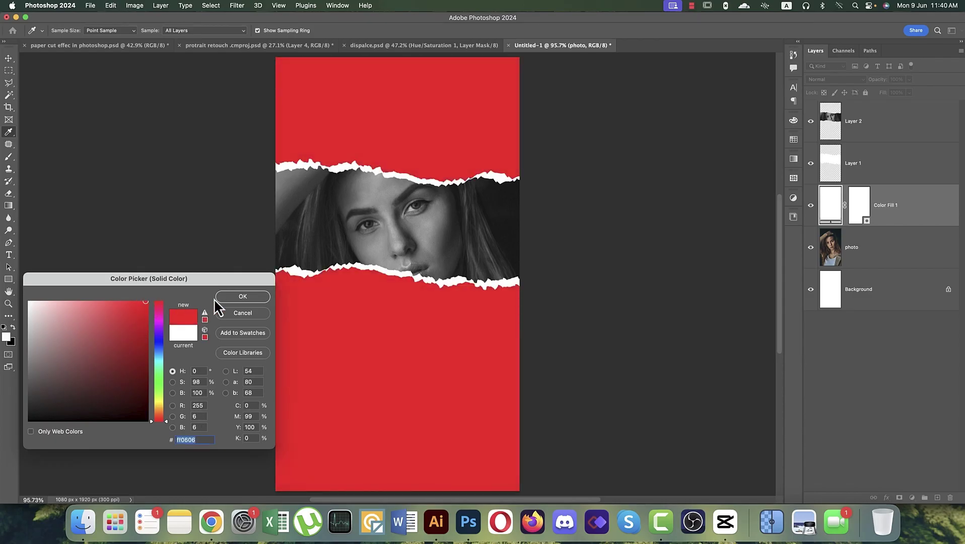
{"action": "left_click", "coordinate": [242, 297]}
{"action": "left_click", "coordinate": [821, 81]}
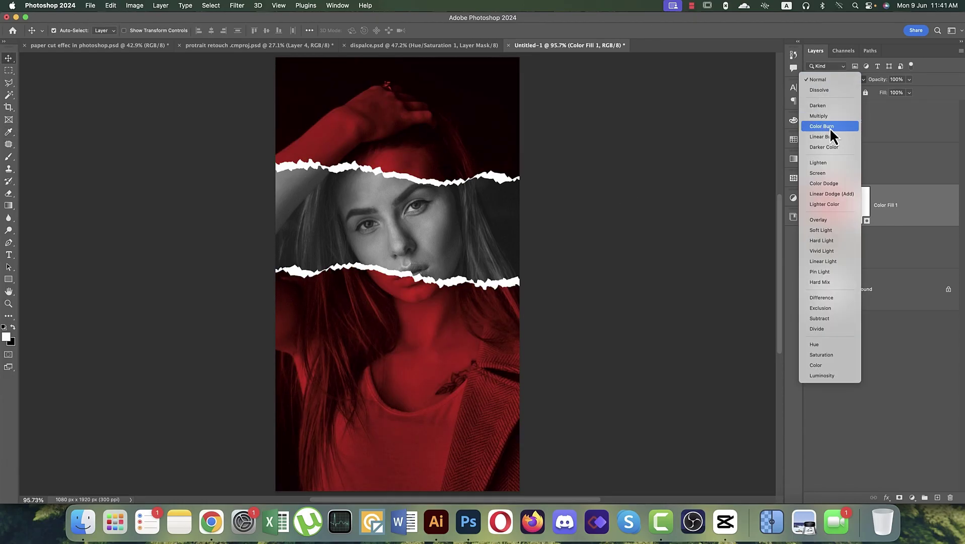
{"action": "left_click", "coordinate": [830, 128]}
{"action": "left_click", "coordinate": [595, 207]}
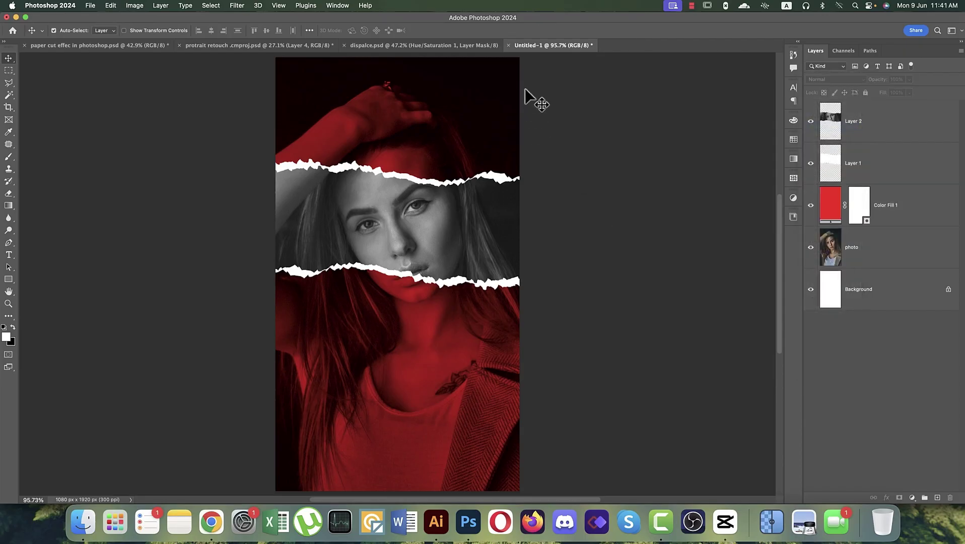
Start Save As and navigate into the TUTORIAL ENG 2021 folder
{"action": "key", "text": "super"}
{"action": "key", "text": "super+s"}
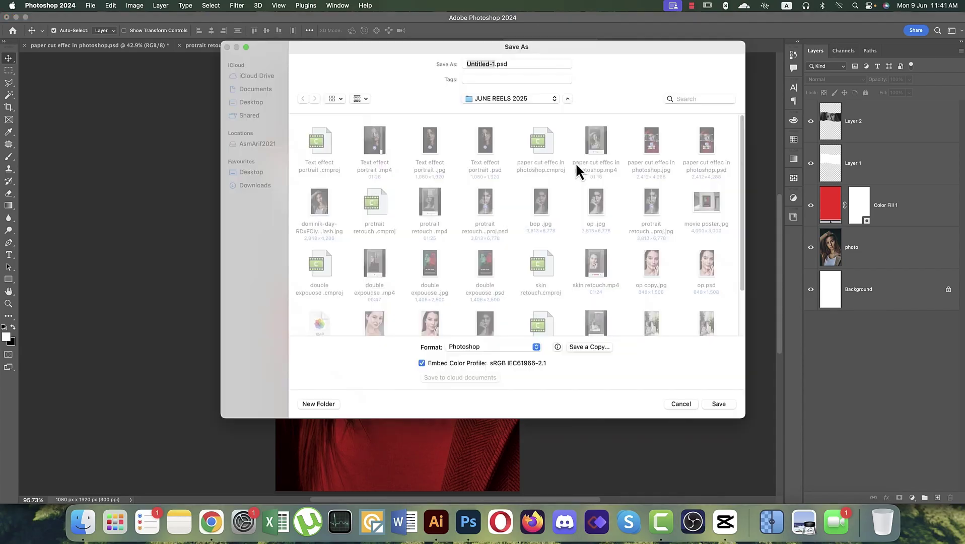
{"action": "left_click", "coordinate": [521, 102]}
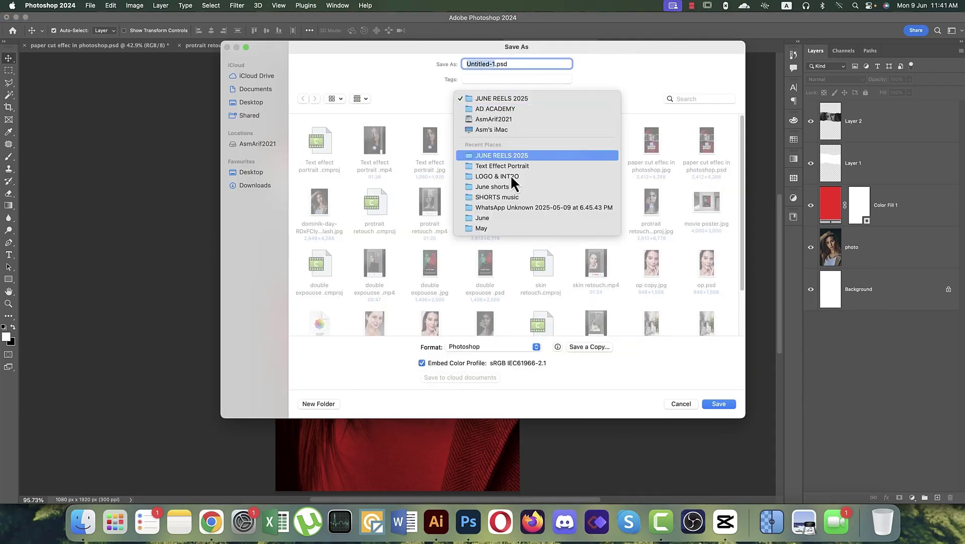
{"action": "left_click", "coordinate": [503, 190]}
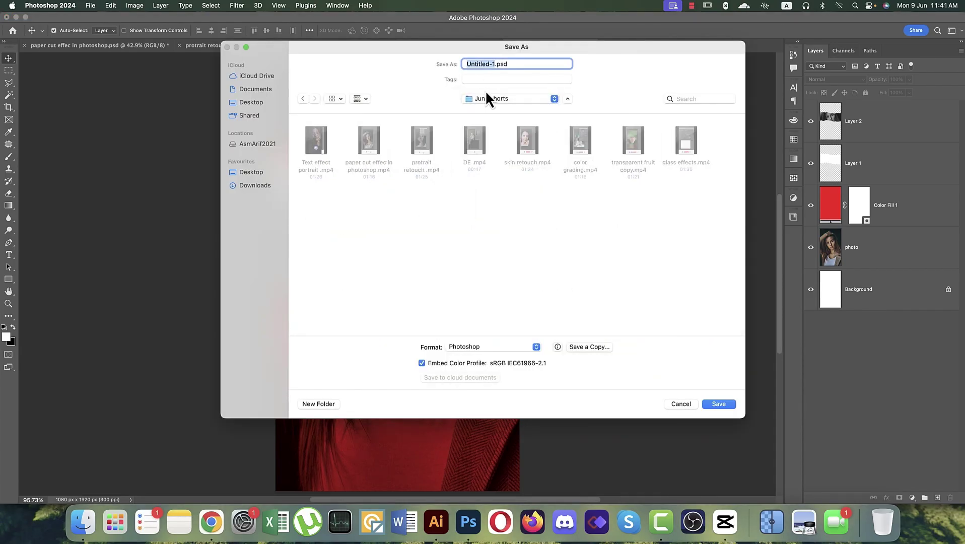
{"action": "left_click", "coordinate": [270, 144]}
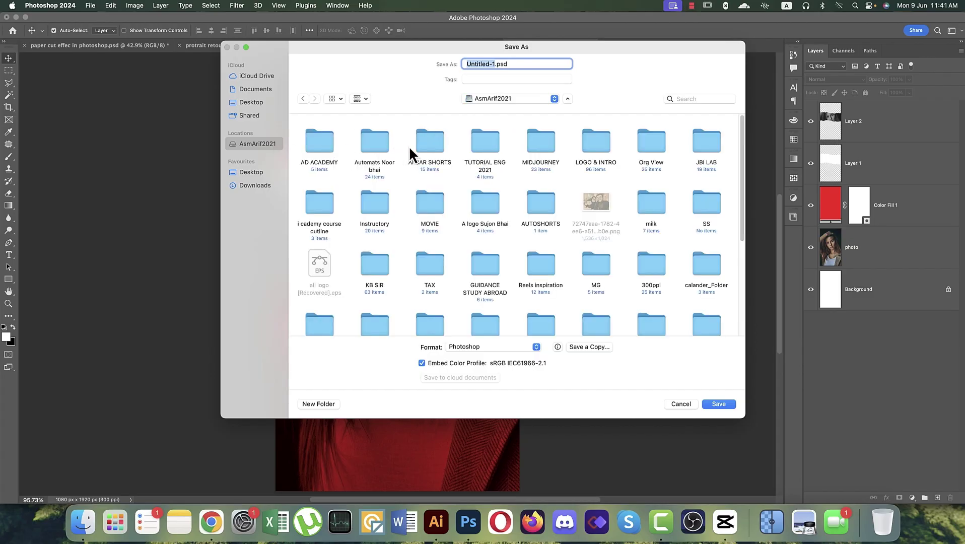
{"action": "left_click", "coordinate": [483, 147]}
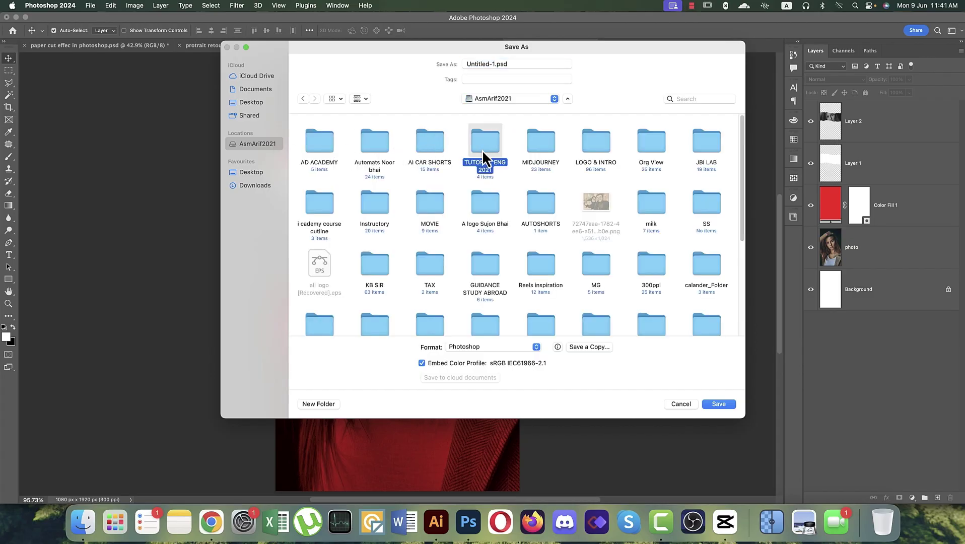
{"action": "double_click", "coordinate": [482, 149]}
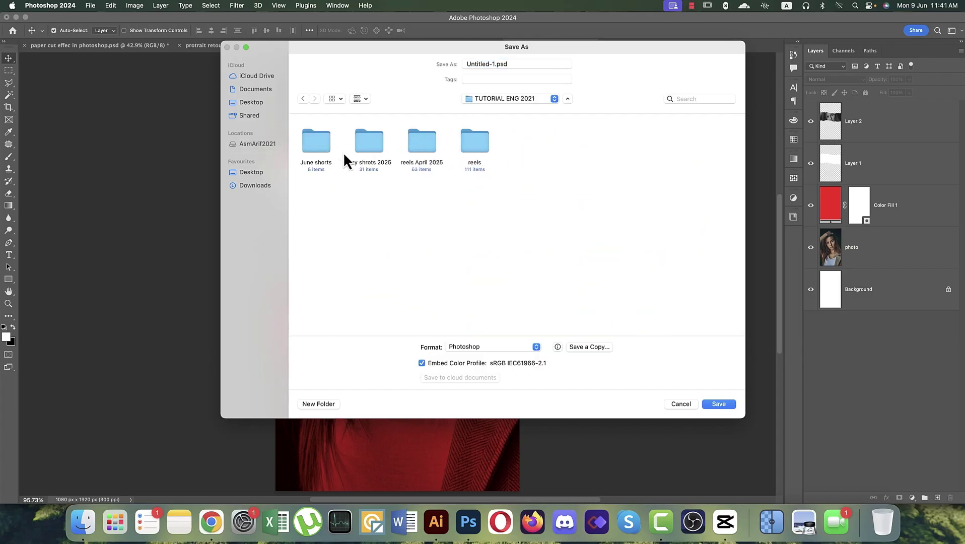
Create a 'Photoshop Effect' folder and save the file there as photoshop effect.psd
{"action": "left_click", "coordinate": [327, 405]}
{"action": "type", "text": "Photo"}
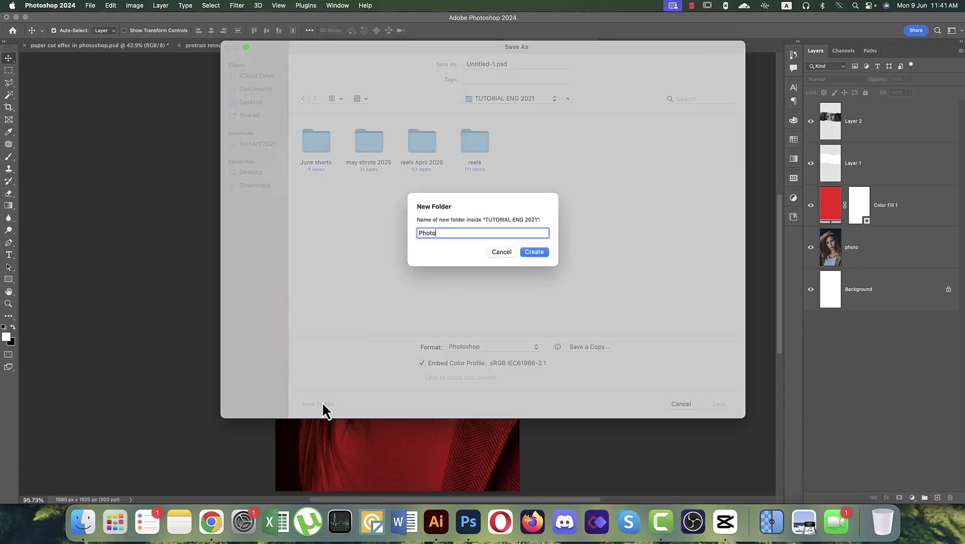
{"action": "type", "text": "shop Effect"}
{"action": "key", "text": "Return"}
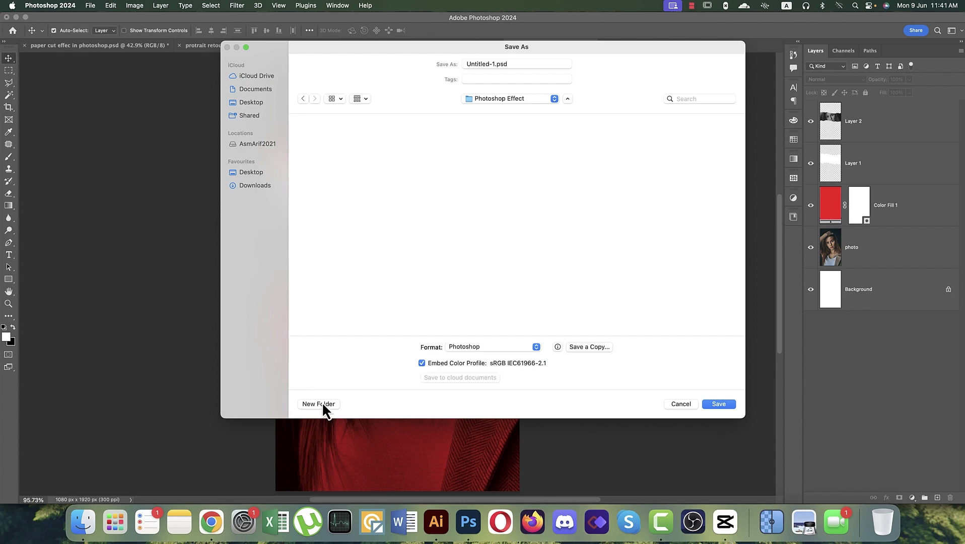
{"action": "left_click", "coordinate": [519, 64]}
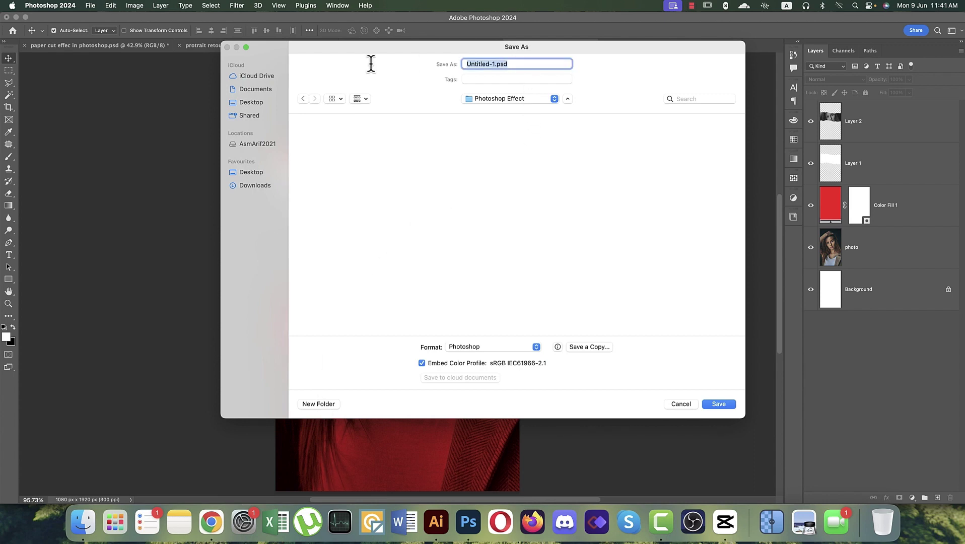
{"action": "type", "text": "photoshop effect"}
{"action": "key", "text": "Return"}
{"action": "key", "text": "Return"}
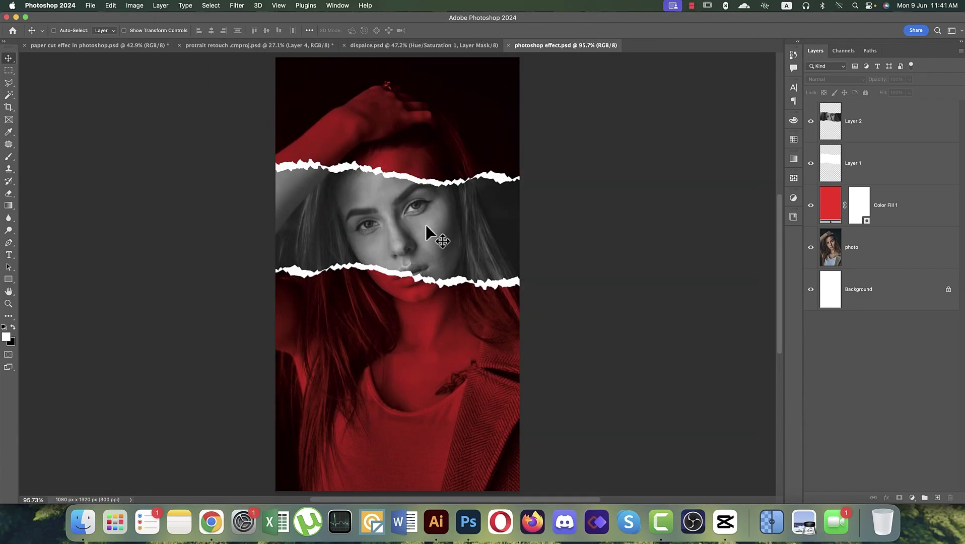
Save a copy as photoshop effect.jpg at JPEG quality 12, then close the document
{"action": "key", "text": "super+shift+s"}
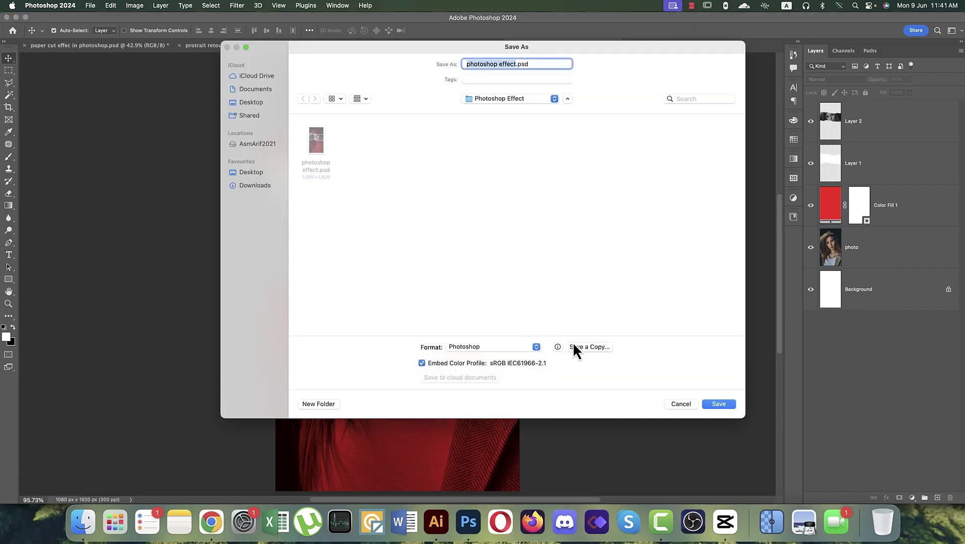
{"action": "left_click", "coordinate": [590, 348]}
{"action": "left_click", "coordinate": [465, 309]}
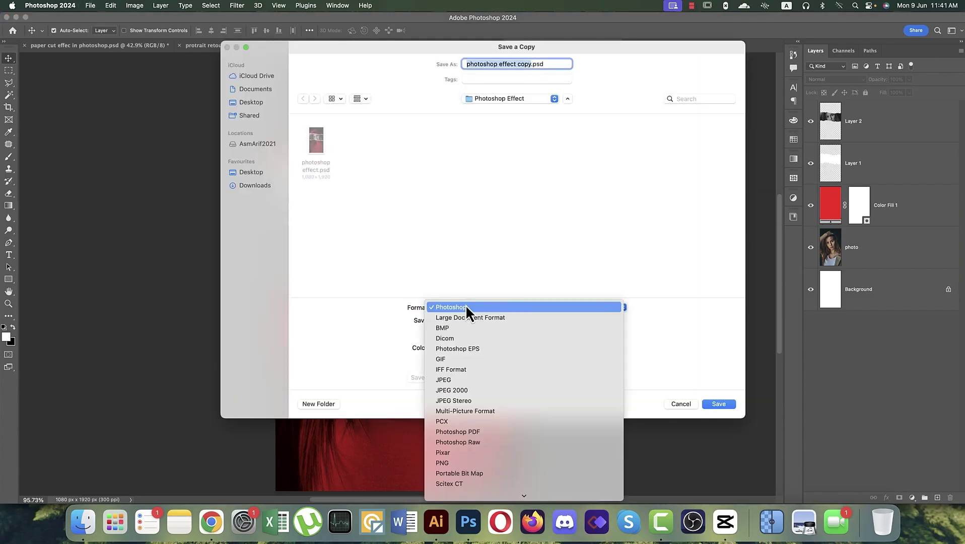
{"action": "left_click", "coordinate": [471, 380]}
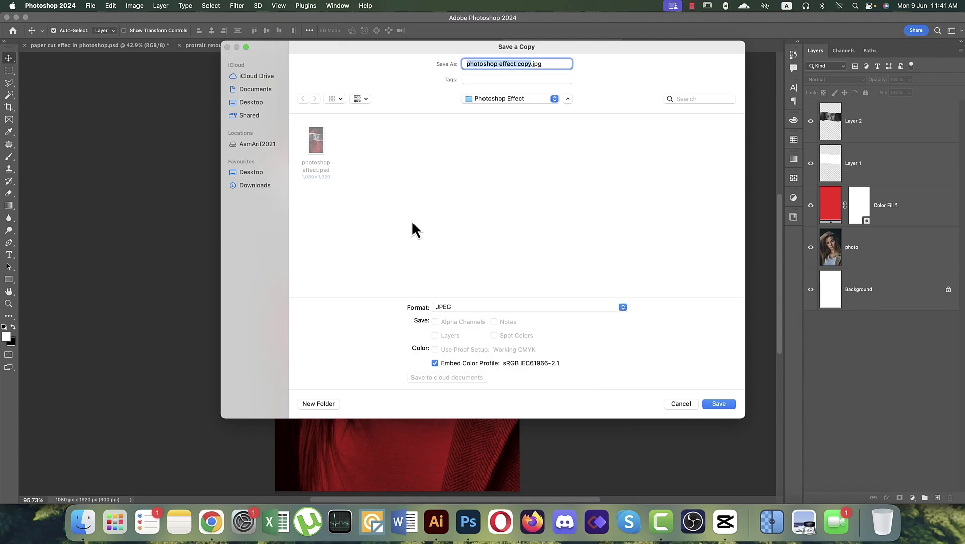
{"action": "left_click", "coordinate": [317, 144]}
{"action": "left_click", "coordinate": [712, 402]}
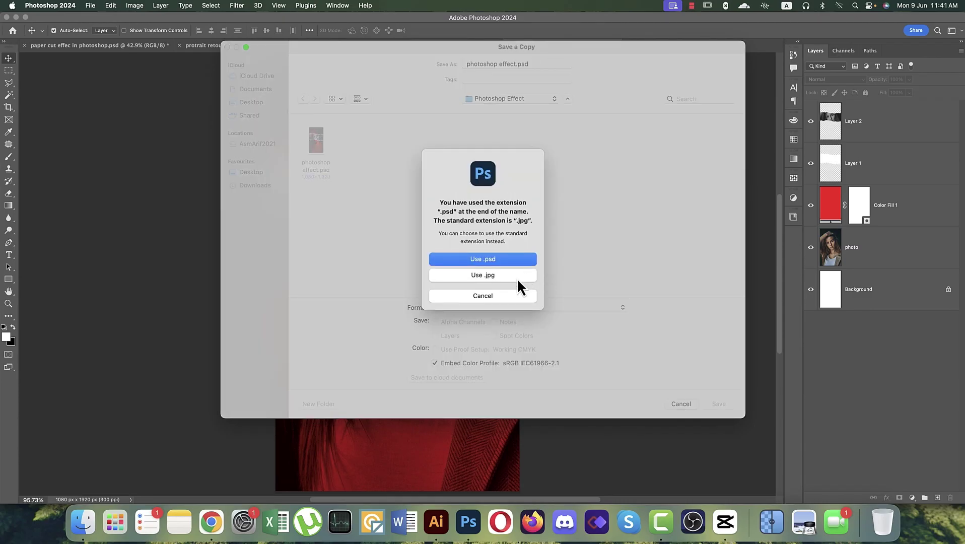
{"action": "left_click", "coordinate": [516, 278]}
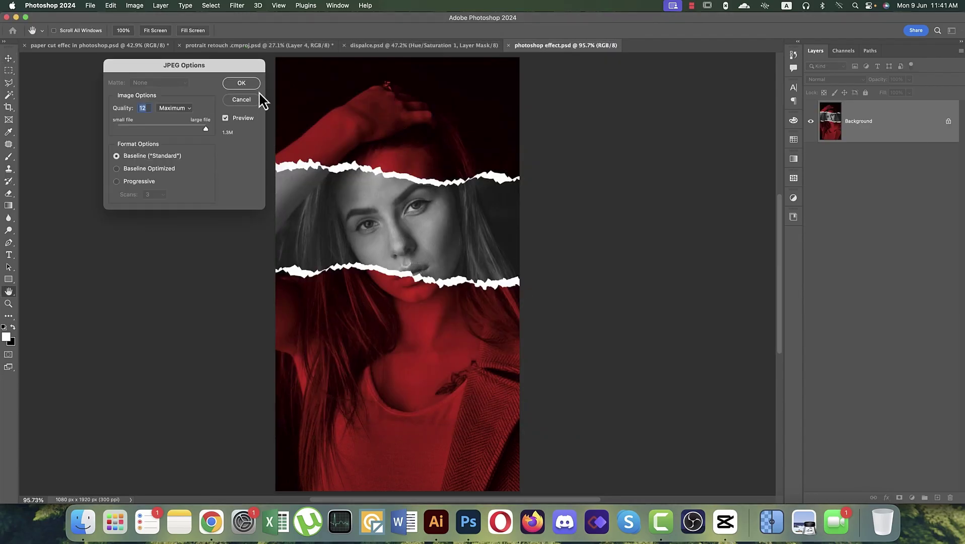
{"action": "left_click", "coordinate": [241, 85]}
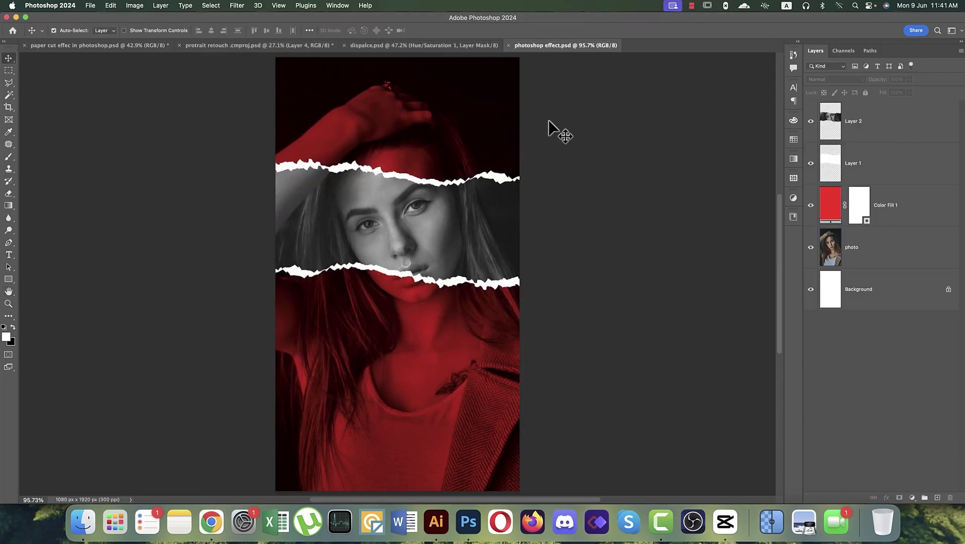
{"action": "left_click", "coordinate": [508, 45]}
Close the finished paper-cut document and begin browsing for an image to open
{"action": "left_click", "coordinate": [210, 47]}
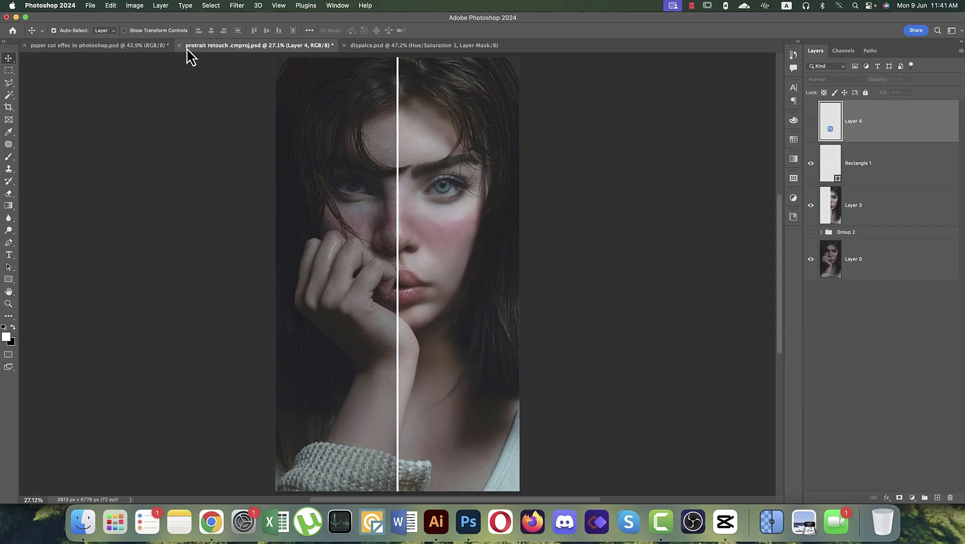
{"action": "left_click", "coordinate": [91, 6]}
{"action": "left_click", "coordinate": [98, 30]}
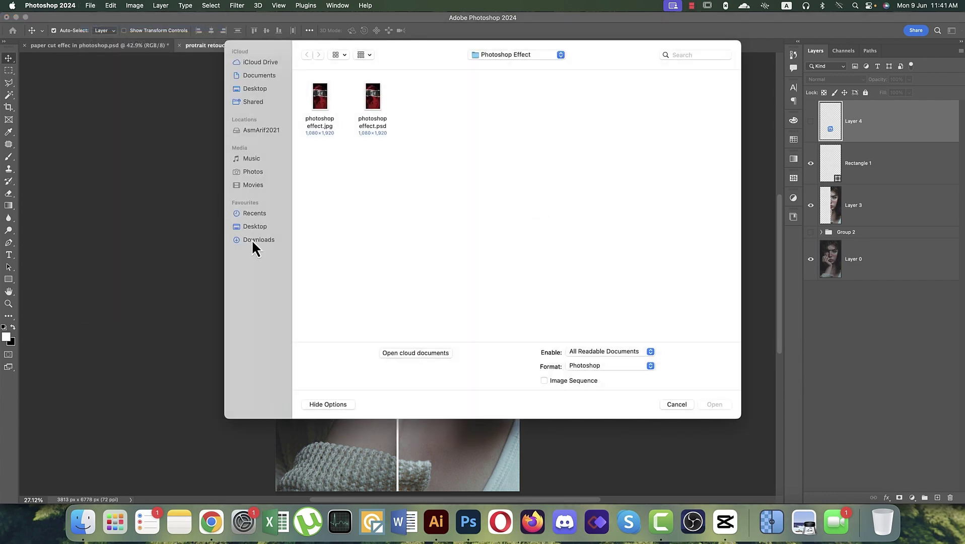
{"action": "left_click", "coordinate": [251, 239]}
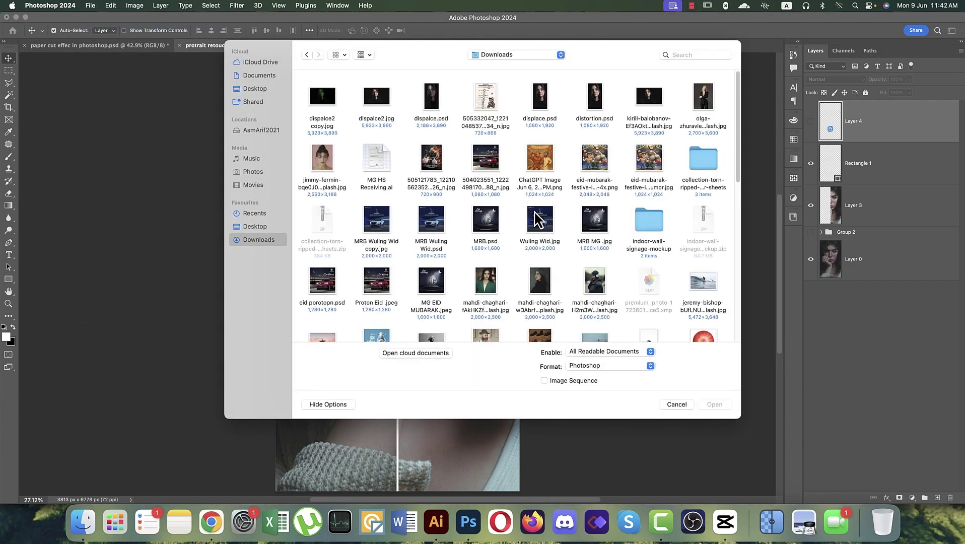
{"action": "scroll", "coordinate": [534, 211], "scroll_direction": "down", "scroll_amount": 5}
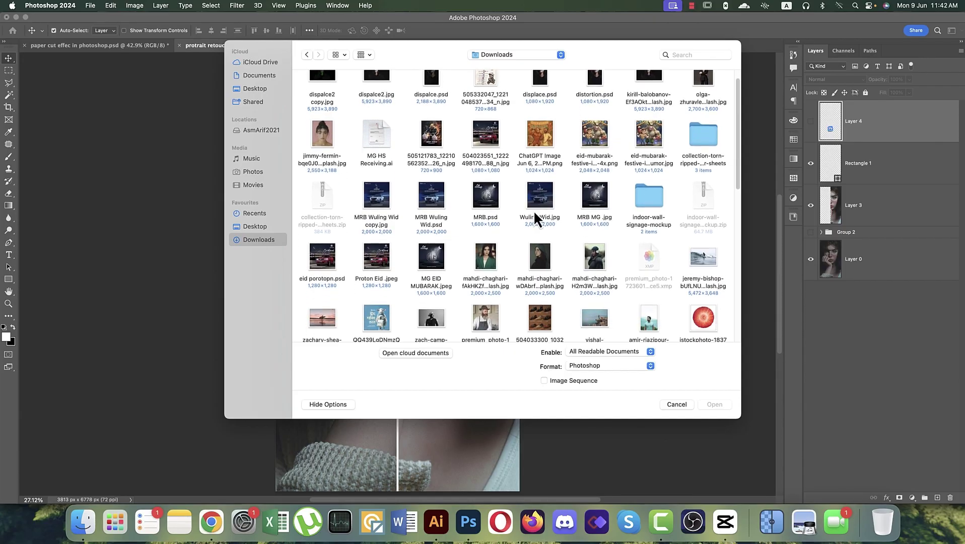
{"action": "scroll", "coordinate": [533, 210], "scroll_direction": "up", "scroll_amount": 3}
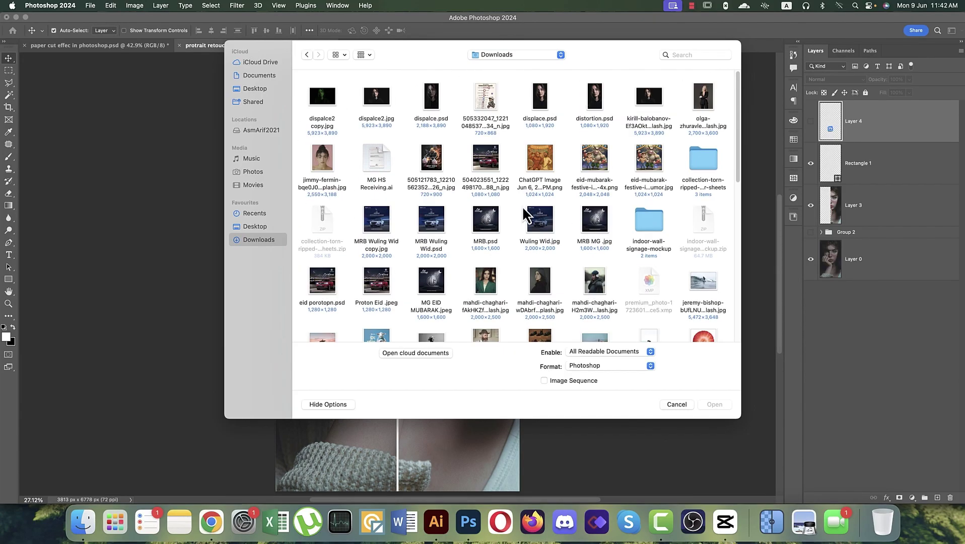
Open bop.jpg from the JUNE REELS 2025 folder and fit it to the window
{"action": "left_click", "coordinate": [514, 55]}
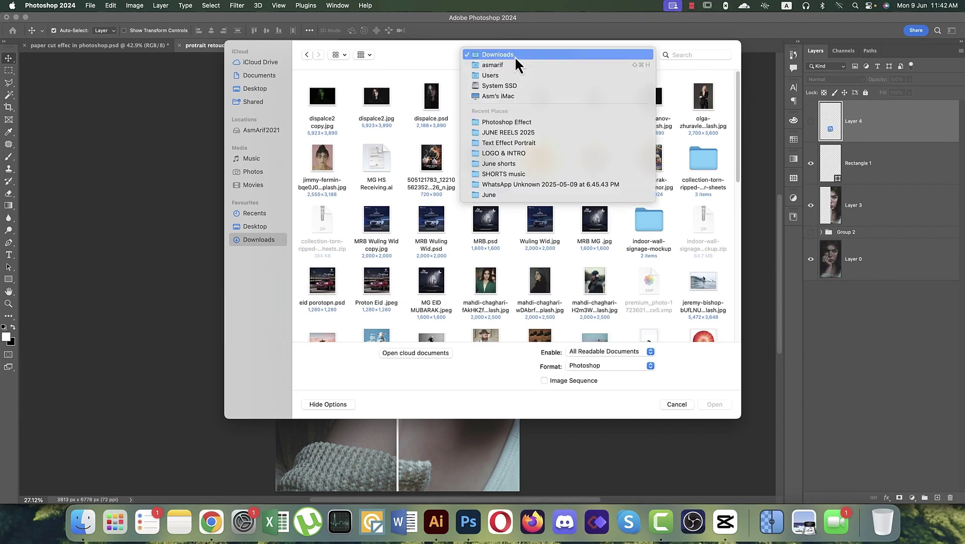
{"action": "left_click", "coordinate": [500, 132]}
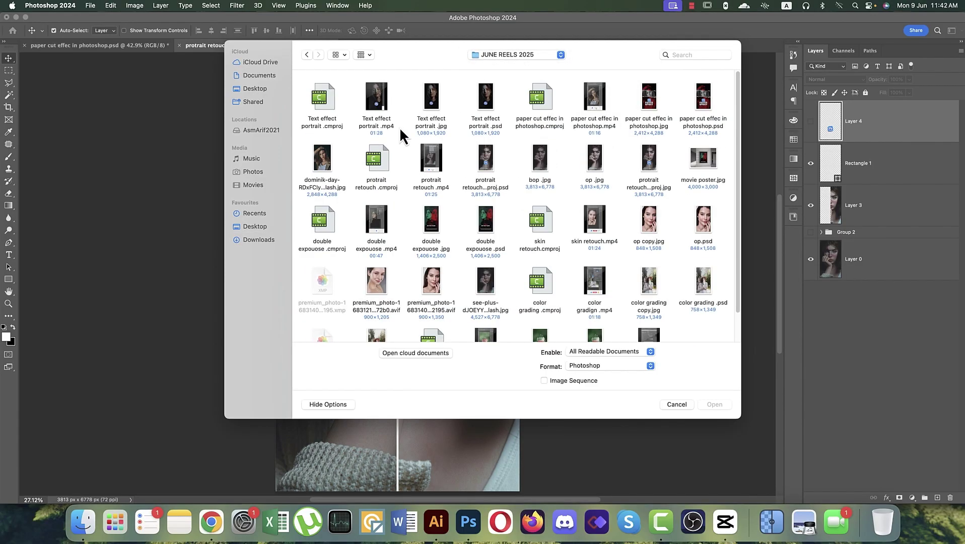
{"action": "key", "text": "space"}
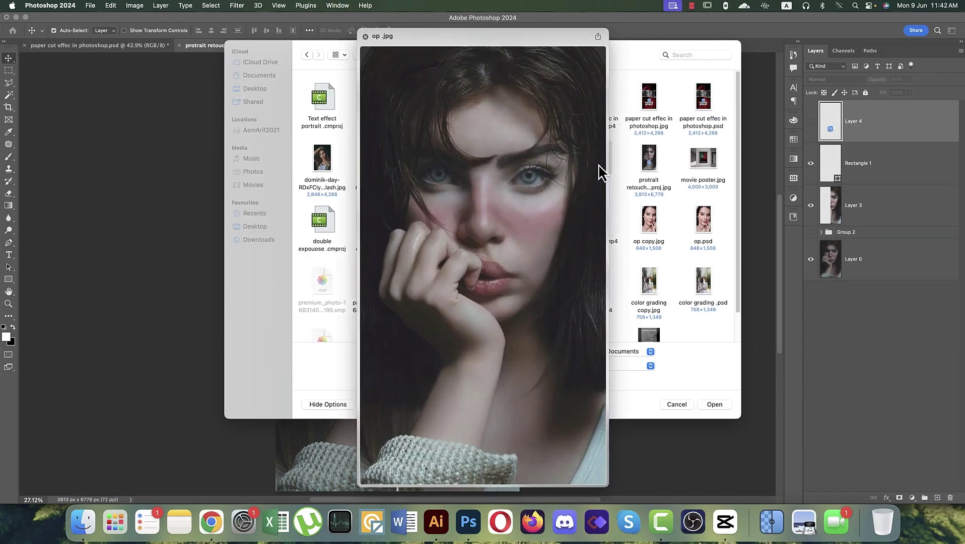
{"action": "key", "text": "space"}
{"action": "left_click", "coordinate": [535, 161]}
{"action": "key", "text": "space"}
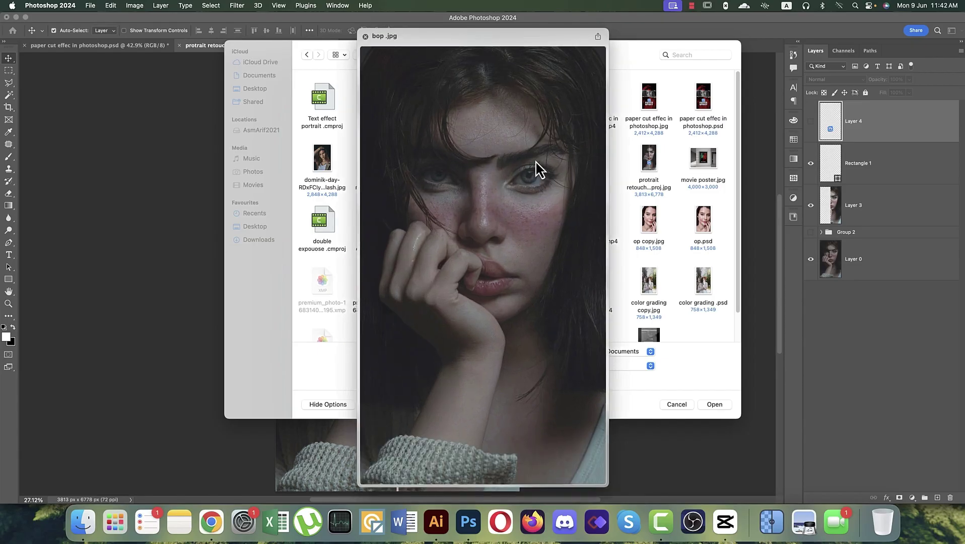
{"action": "key", "text": "space"}
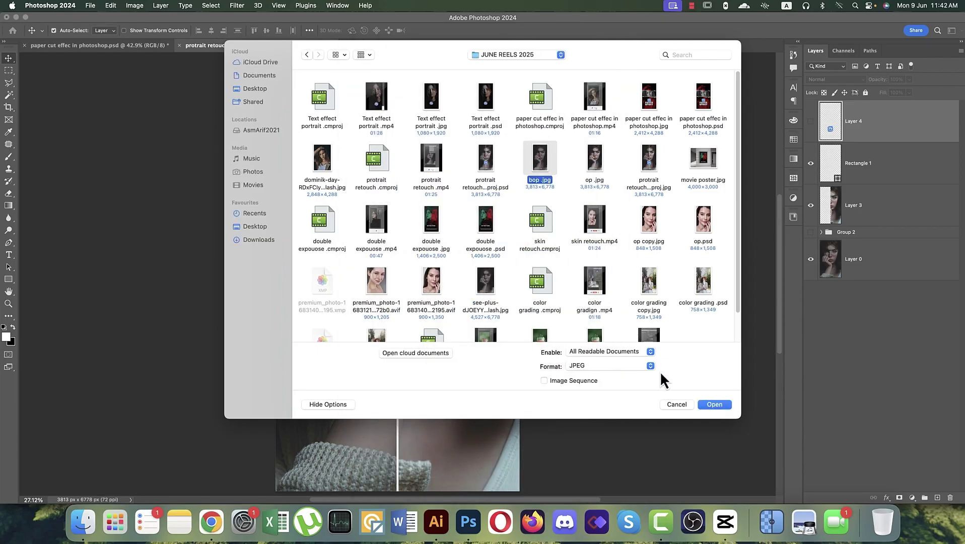
{"action": "left_click", "coordinate": [715, 406]}
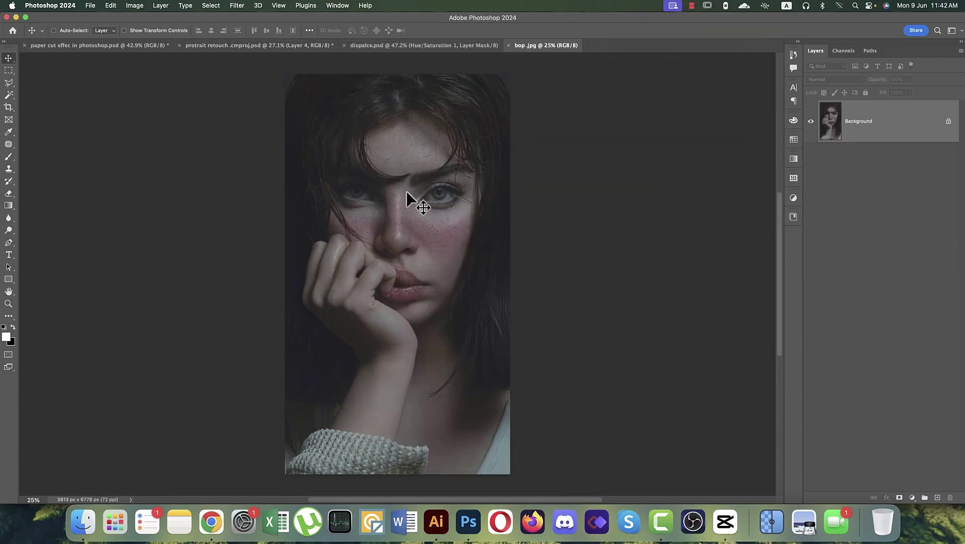
{"action": "key", "text": "super+0"}
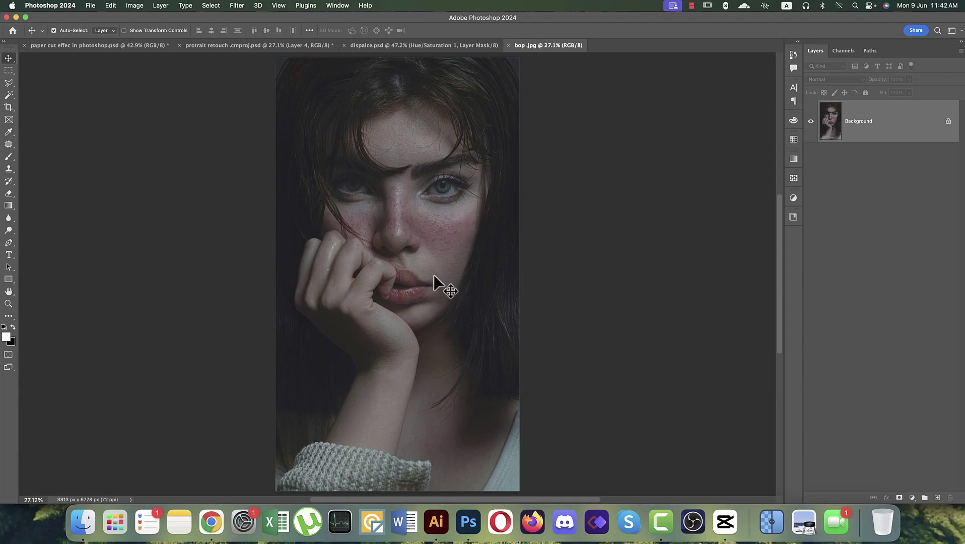
Duplicate the Background layer twice, hide Background copy 2, and rename the other copy 'blur'
{"action": "left_click_drag", "start_coordinate": [933, 126], "coordinate": [938, 497]}
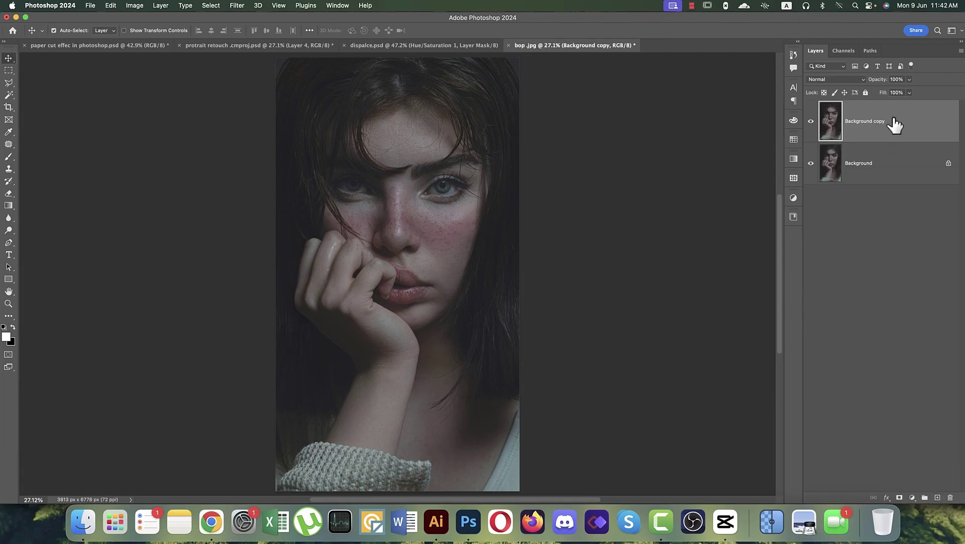
{"action": "left_click_drag", "start_coordinate": [894, 125], "coordinate": [937, 497]}
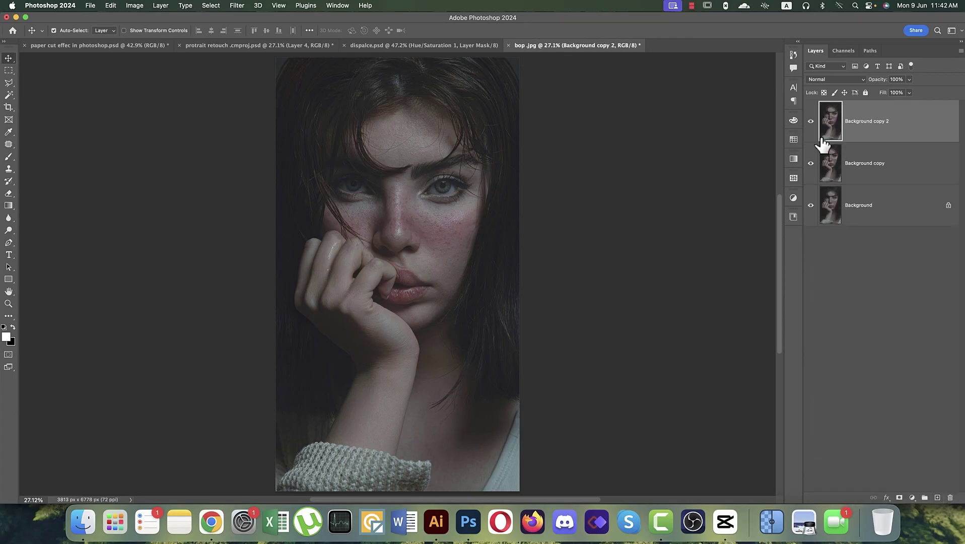
{"action": "left_click", "coordinate": [811, 121]}
{"action": "double_click", "coordinate": [867, 164]}
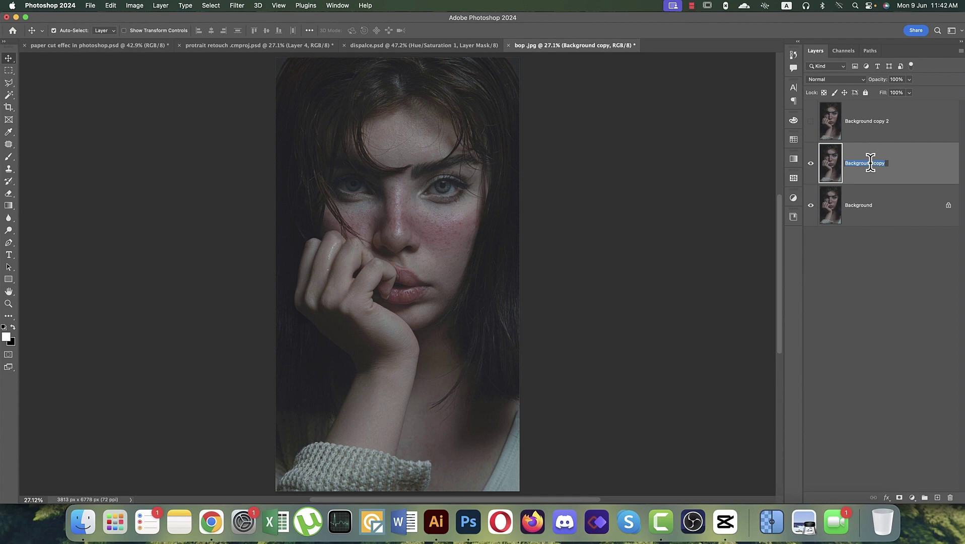
{"action": "type", "text": "blur"}
{"action": "key", "text": "Return"}
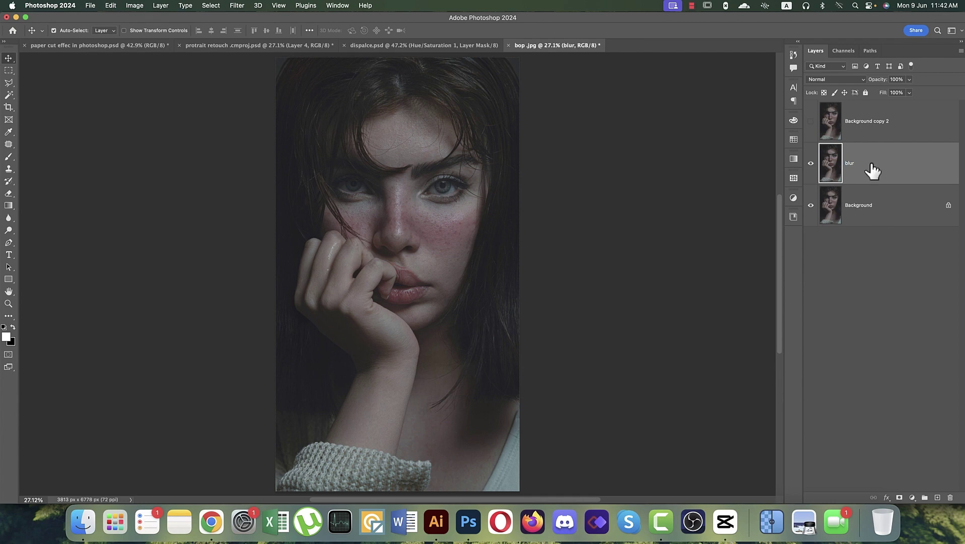
Apply a 52-pixel Median filter to the blur layer
{"action": "left_click", "coordinate": [238, 5]}
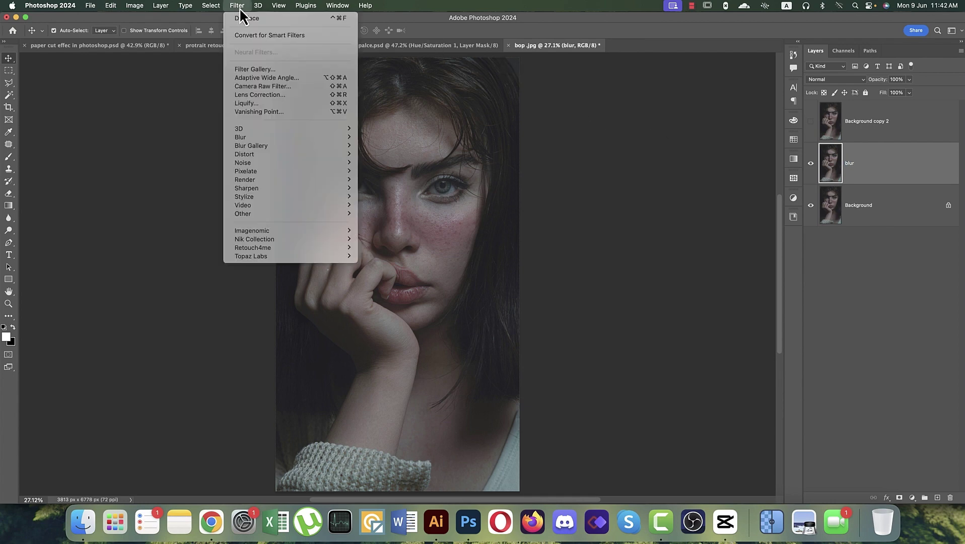
{"action": "mouse_move", "coordinate": [295, 141]}
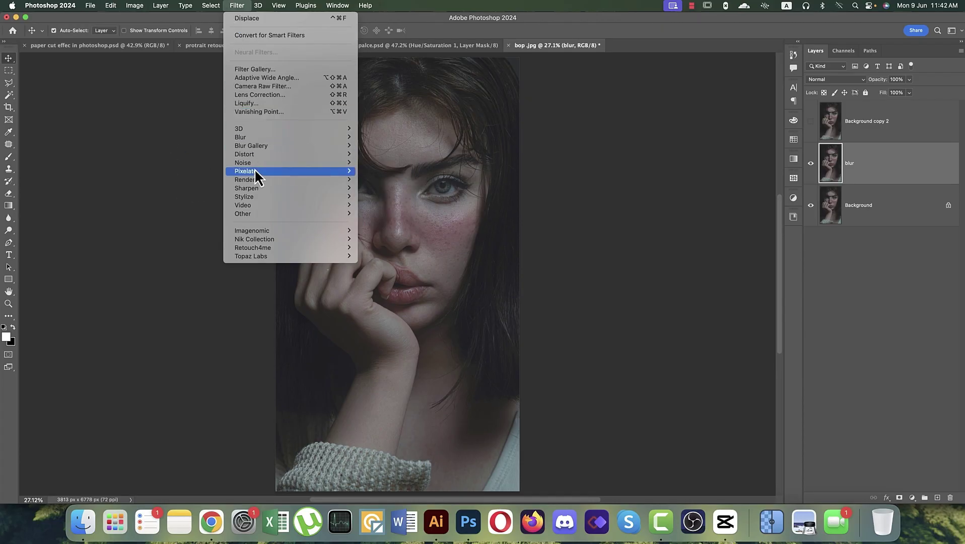
{"action": "mouse_move", "coordinate": [255, 164]}
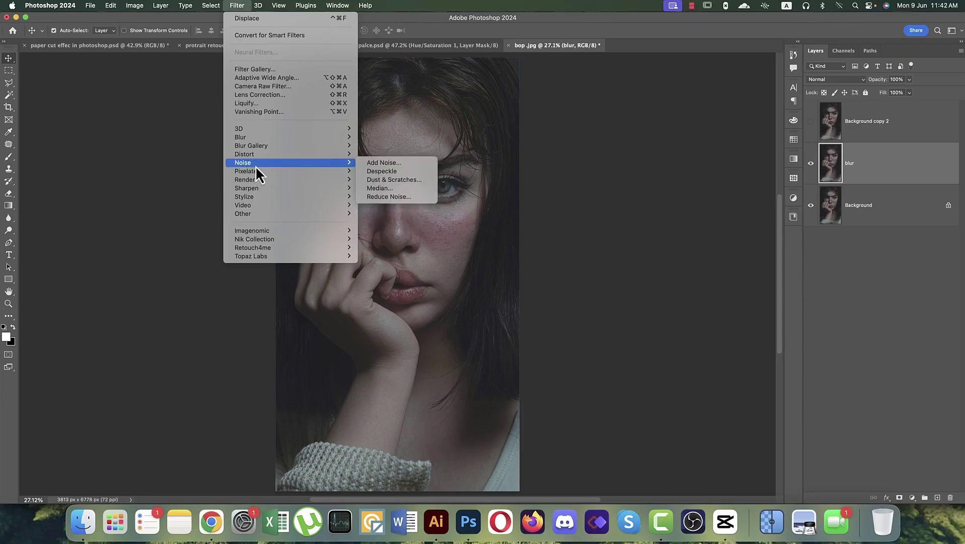
{"action": "left_click", "coordinate": [377, 189]}
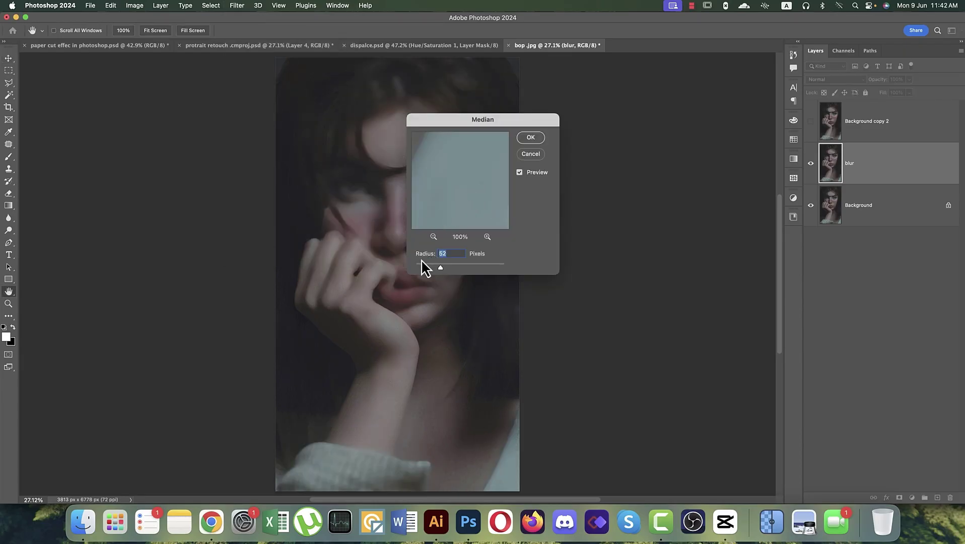
{"action": "left_click", "coordinate": [363, 220]}
{"action": "left_click_drag", "start_coordinate": [450, 120], "coordinate": [543, 118]}
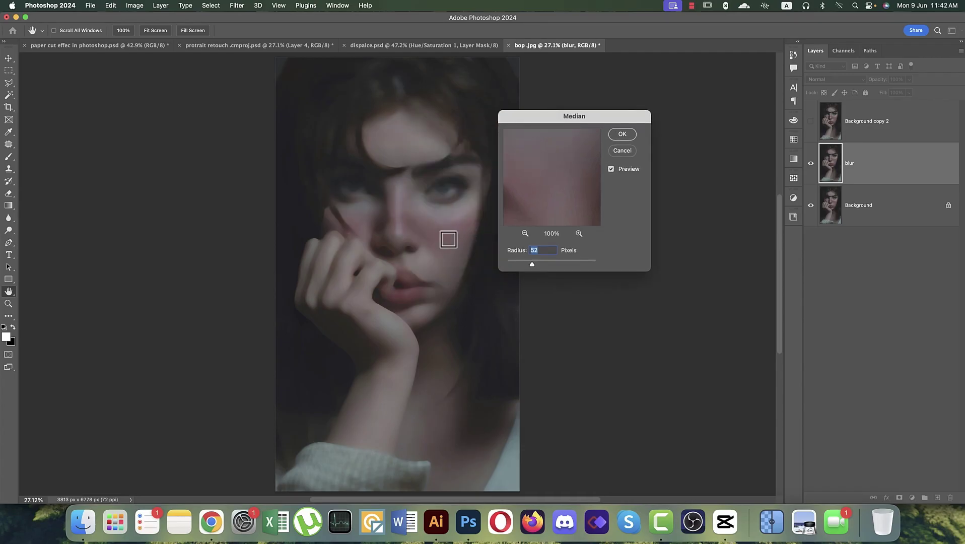
{"action": "left_click", "coordinate": [624, 134]}
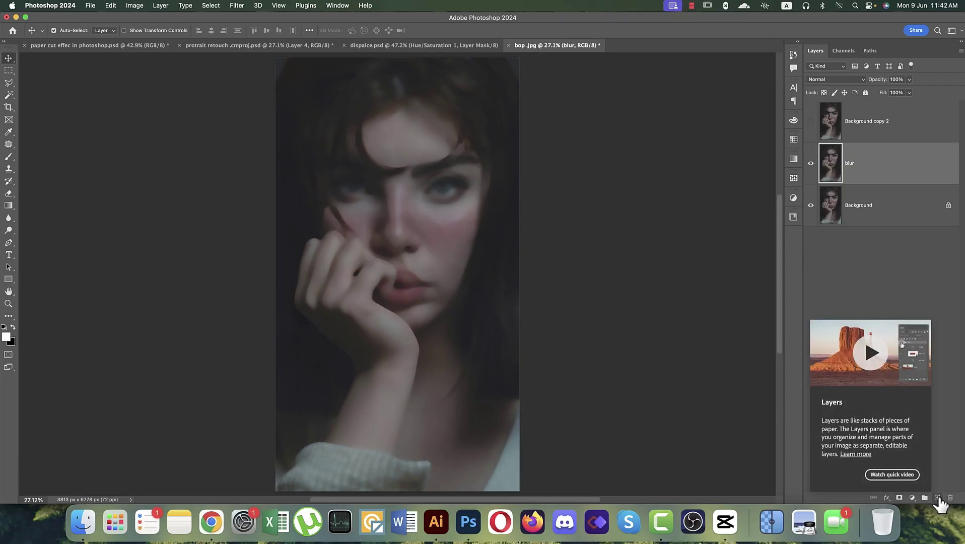
Add a new Layer 1 filled with 50% gray and set it to Overlay
{"action": "left_click", "coordinate": [937, 498]}
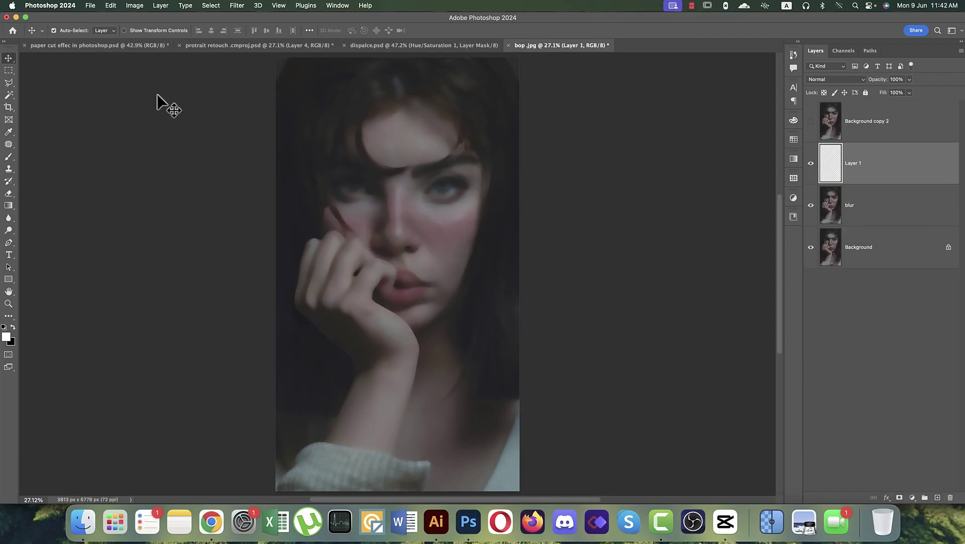
{"action": "left_click", "coordinate": [111, 6]}
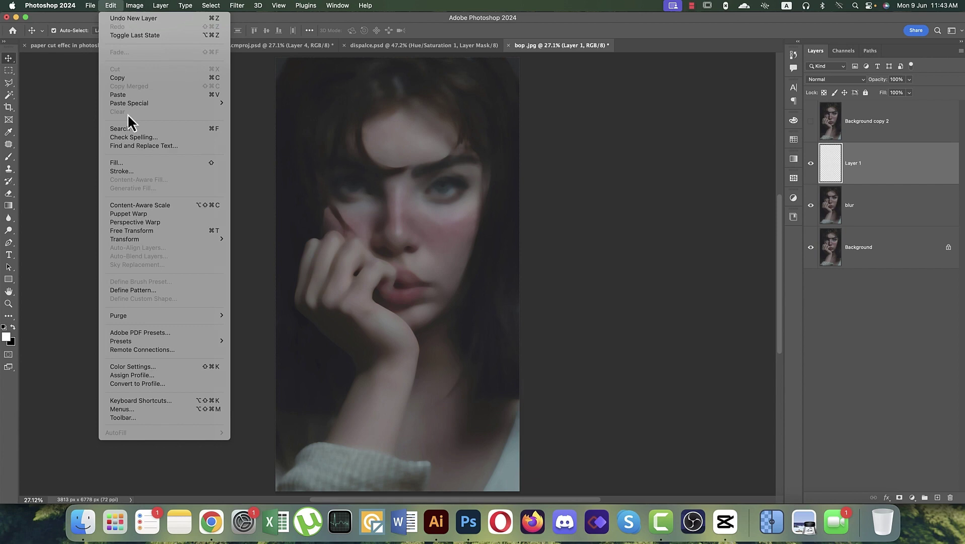
{"action": "left_click", "coordinate": [132, 163]}
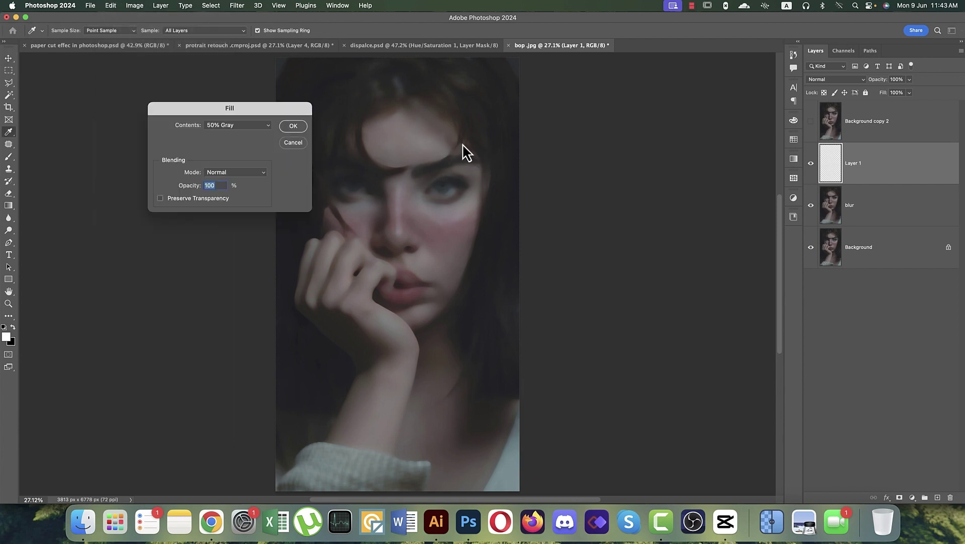
{"action": "left_click", "coordinate": [254, 126]}
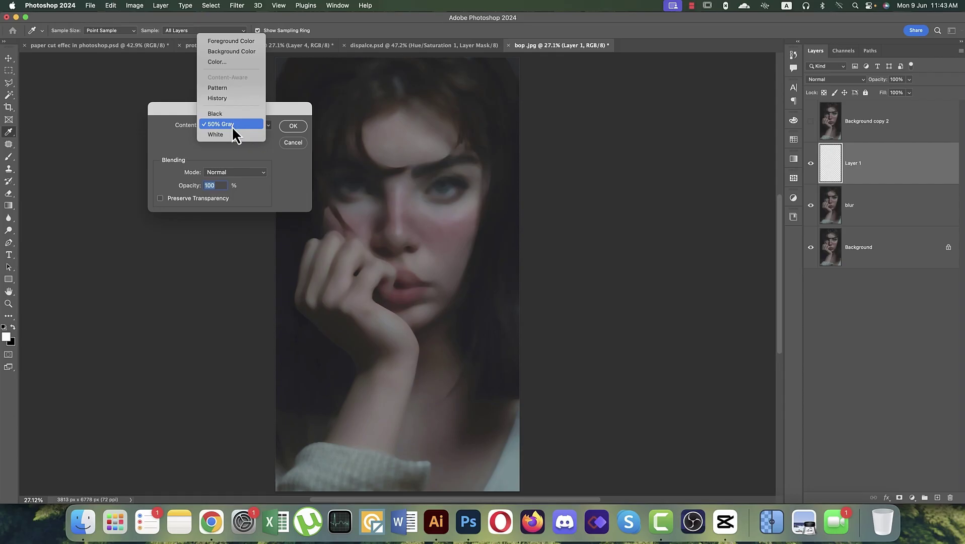
{"action": "left_click", "coordinate": [233, 126]}
{"action": "left_click", "coordinate": [293, 126]}
{"action": "key", "text": "v"}
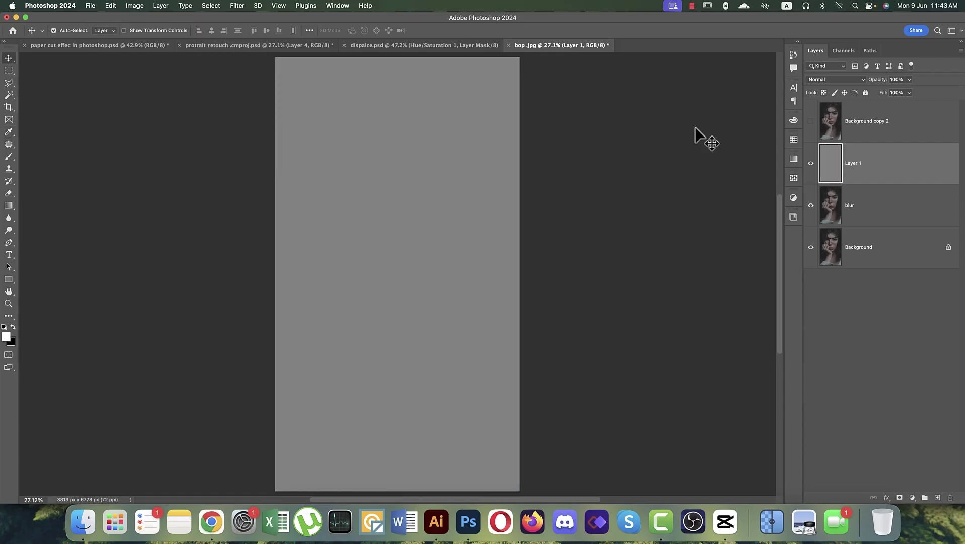
{"action": "left_click", "coordinate": [810, 80]}
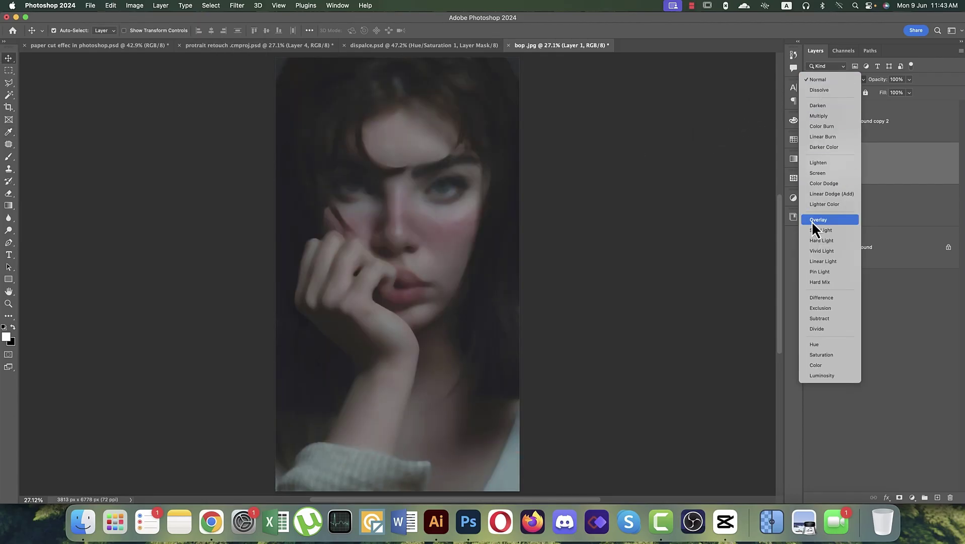
{"action": "left_click", "coordinate": [812, 220]}
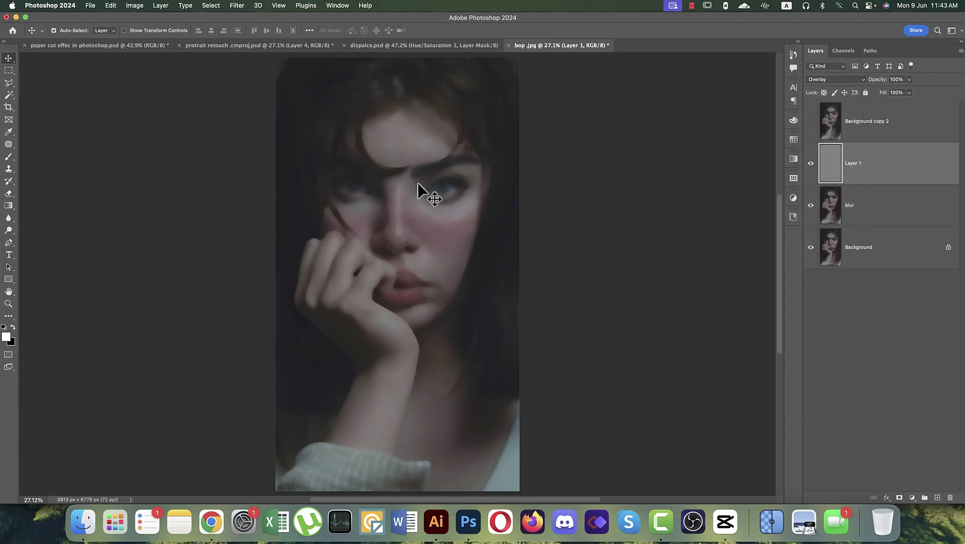
Add noise grain to the gray Overlay layer
{"action": "left_click", "coordinate": [236, 6]}
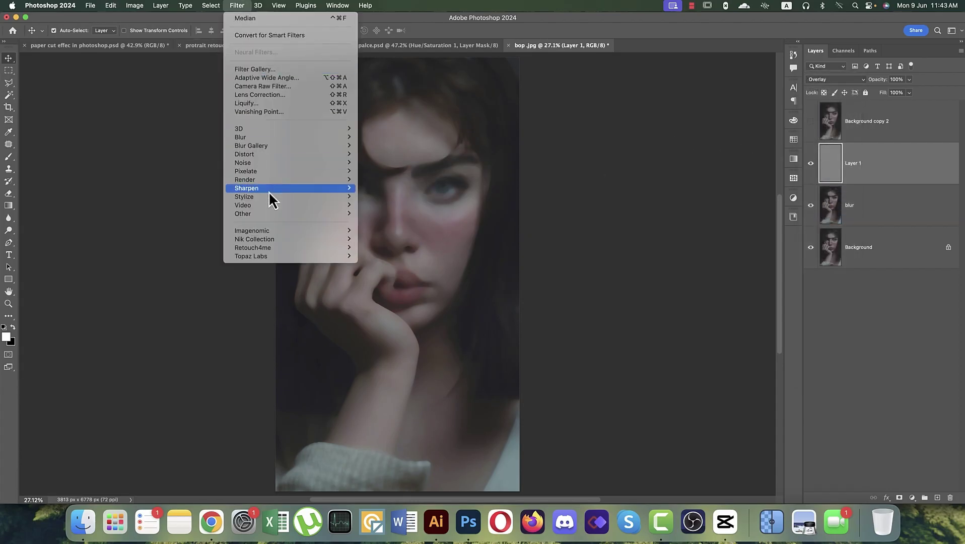
{"action": "mouse_move", "coordinate": [268, 164]}
{"action": "left_click", "coordinate": [383, 164]}
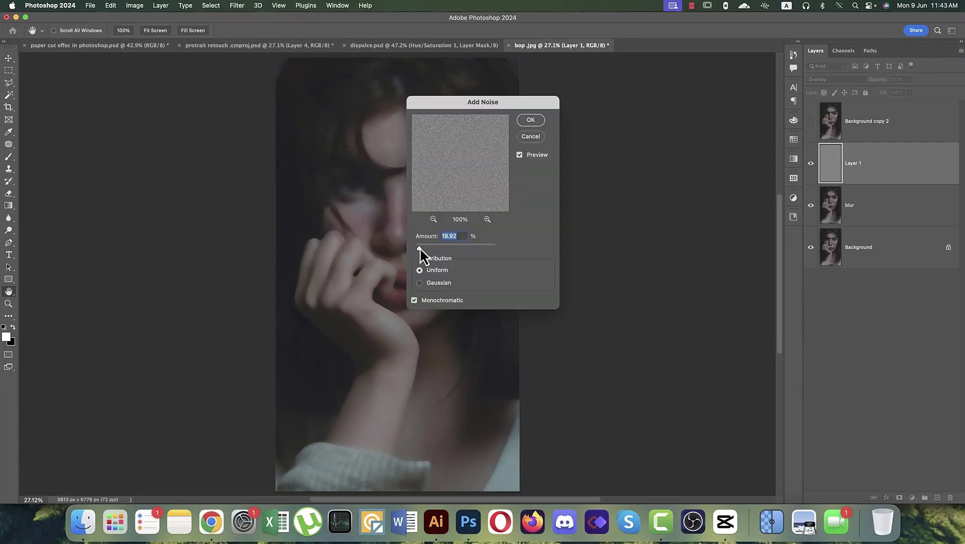
{"action": "left_click", "coordinate": [529, 123]}
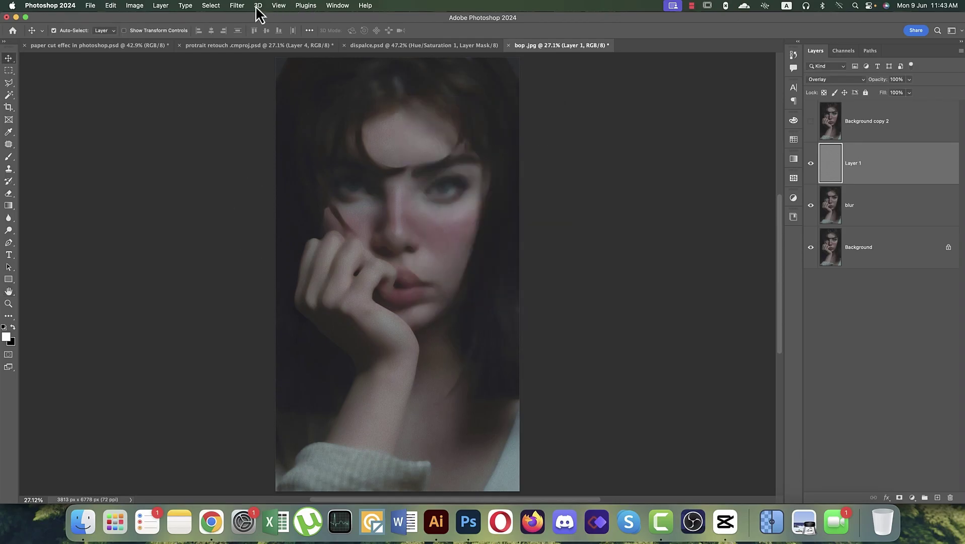
{"action": "scroll", "coordinate": [381, 207], "scroll_direction": "up", "scroll_amount": 5}
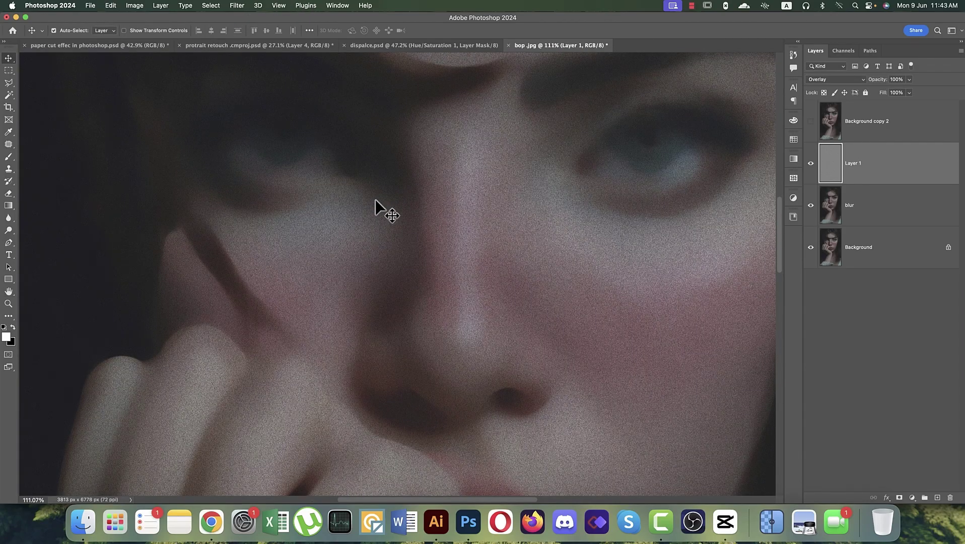
Soften the noise with a 1.9-pixel Gaussian Blur and fit the image on screen
{"action": "left_click", "coordinate": [237, 6]}
{"action": "mouse_move", "coordinate": [268, 140]}
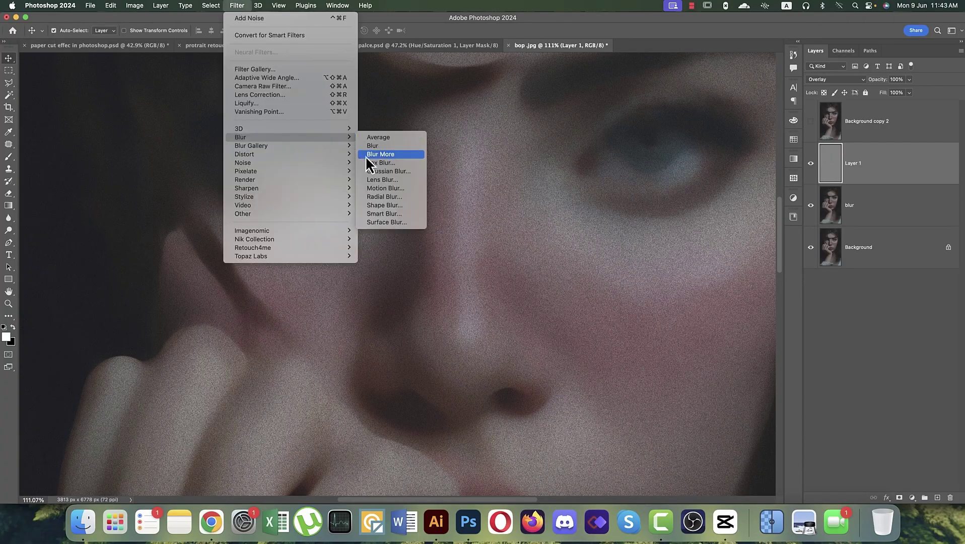
{"action": "left_click", "coordinate": [374, 172]}
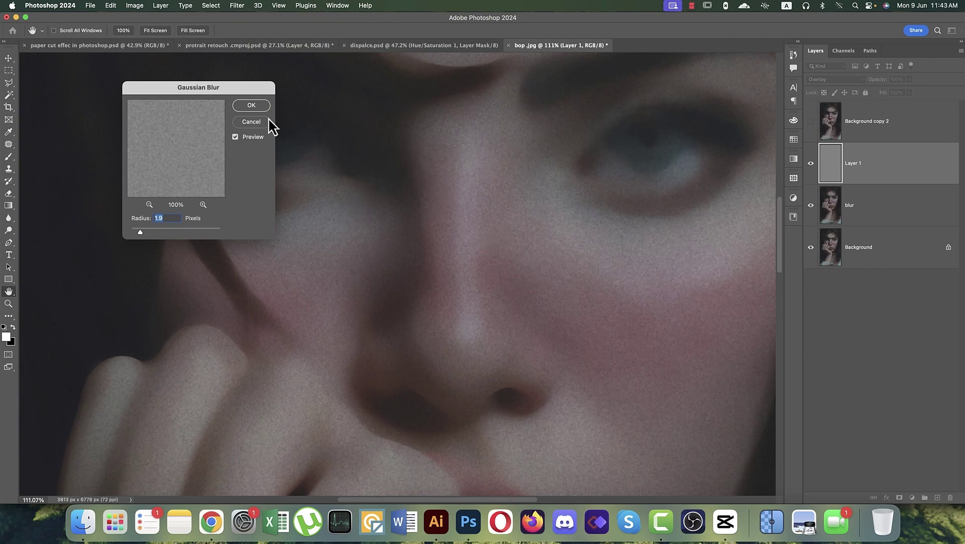
{"action": "left_click", "coordinate": [251, 106]}
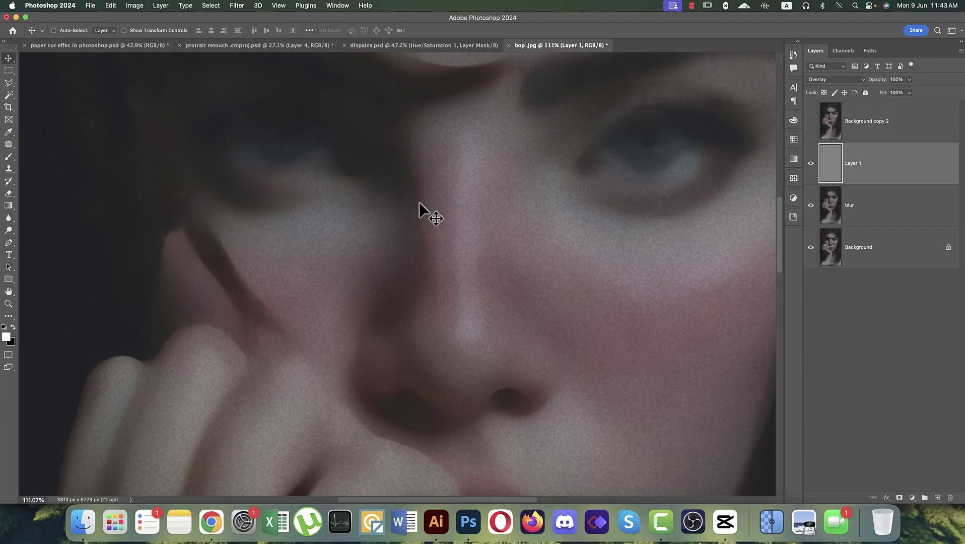
{"action": "key", "text": "super+0"}
Show Background copy 2, apply a 1.8-pixel High Pass to it, and blend it in Overlay
{"action": "left_click", "coordinate": [855, 126]}
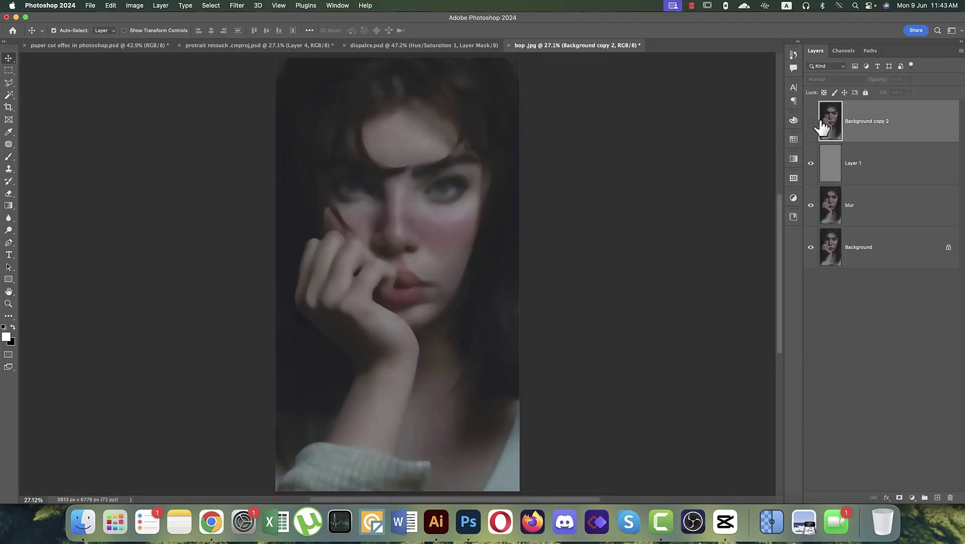
{"action": "left_click", "coordinate": [812, 122]}
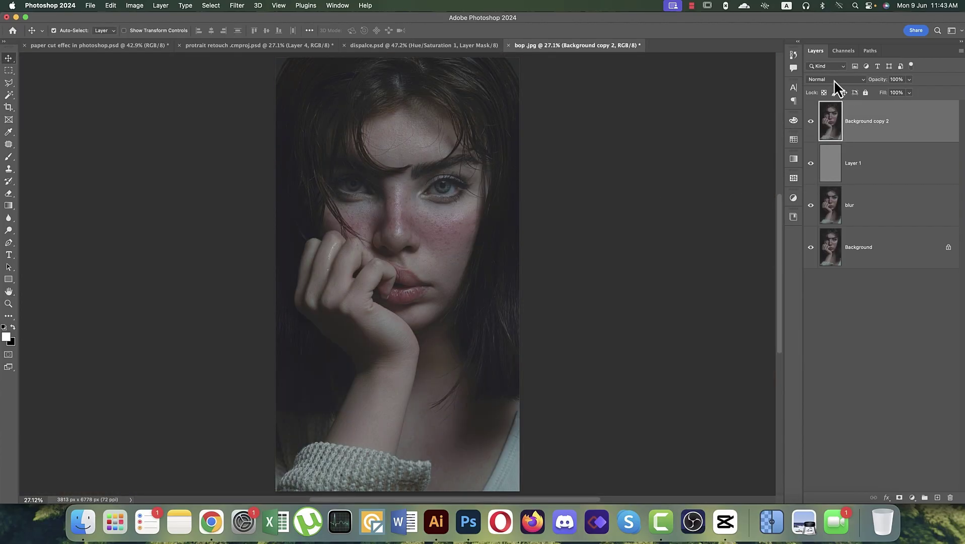
{"action": "left_click", "coordinate": [238, 6]}
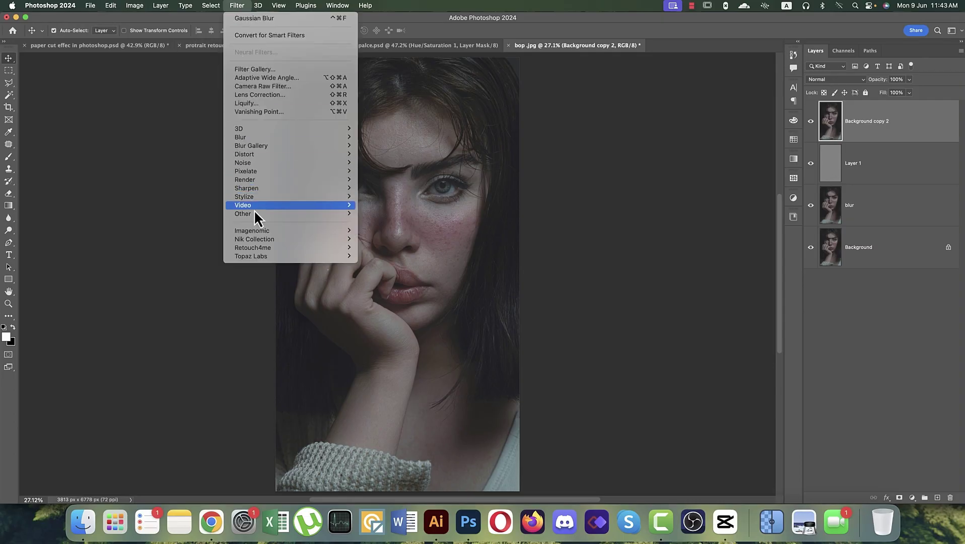
{"action": "mouse_move", "coordinate": [254, 213]}
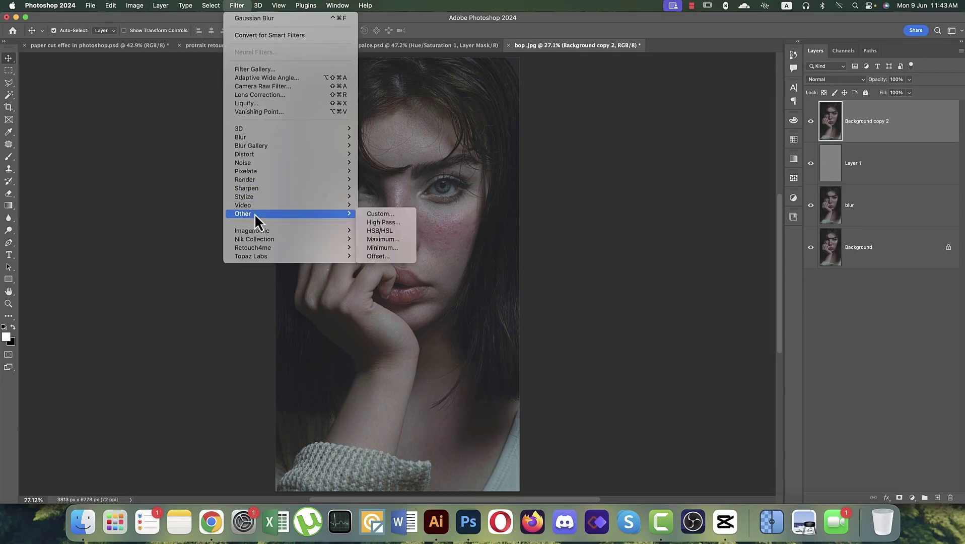
{"action": "left_click", "coordinate": [386, 225]}
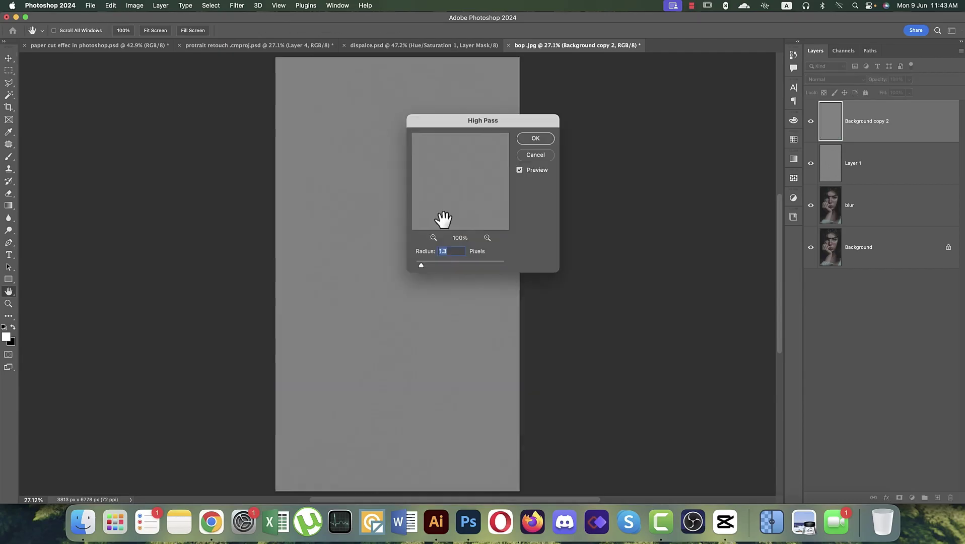
{"action": "left_click_drag", "start_coordinate": [426, 207], "coordinate": [446, 141]}
{"action": "left_click", "coordinate": [530, 141]}
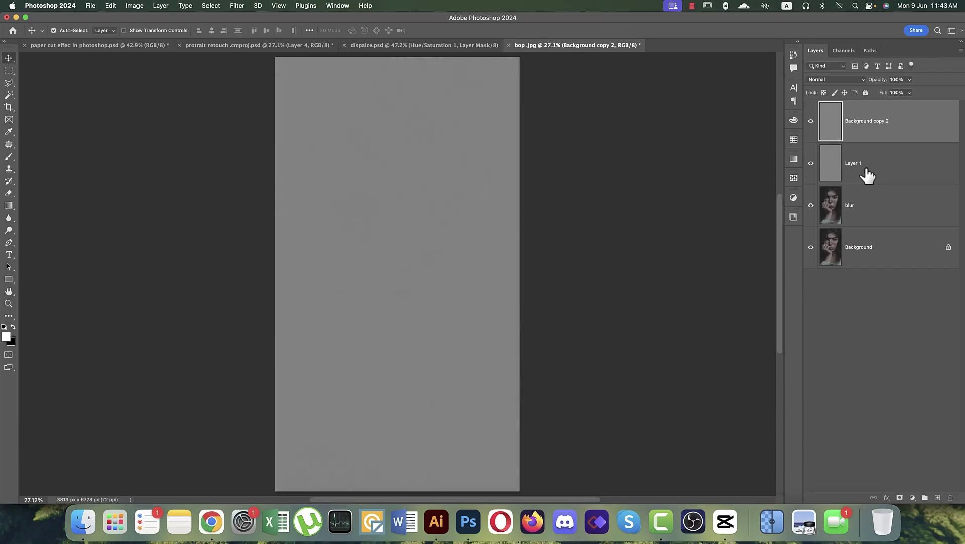
{"action": "left_click", "coordinate": [846, 80]}
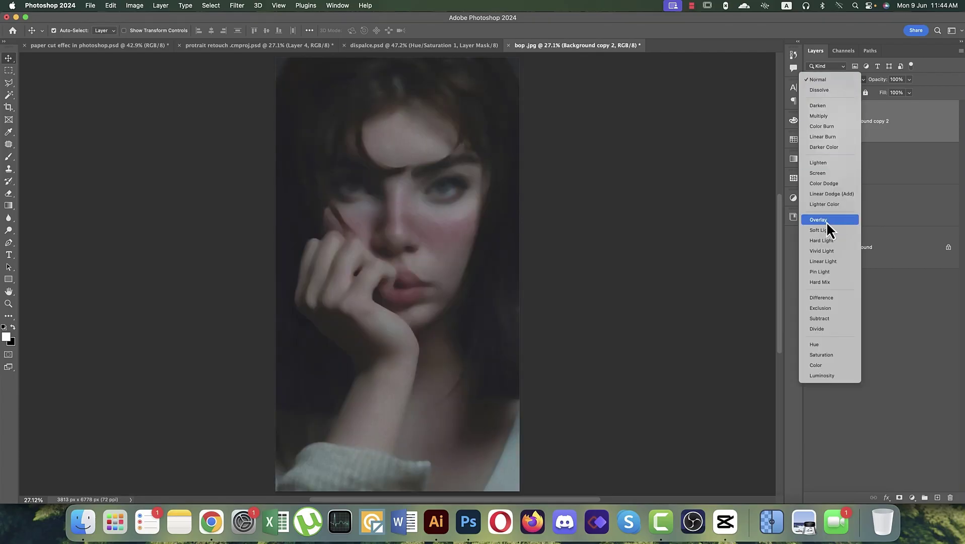
{"action": "left_click", "coordinate": [827, 221]}
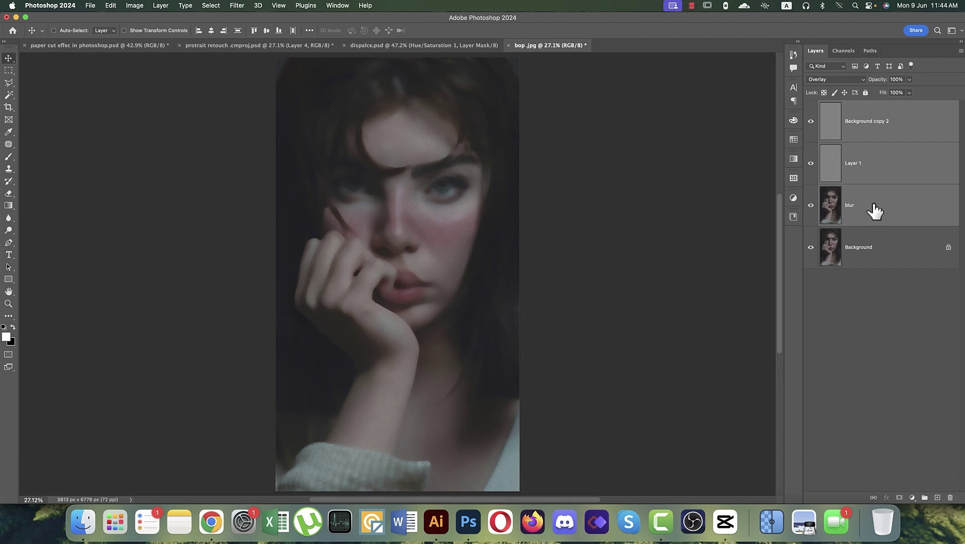
Group the three retouch layers into Group 1 with an inverted black layer mask
{"action": "key", "text": "super+g"}
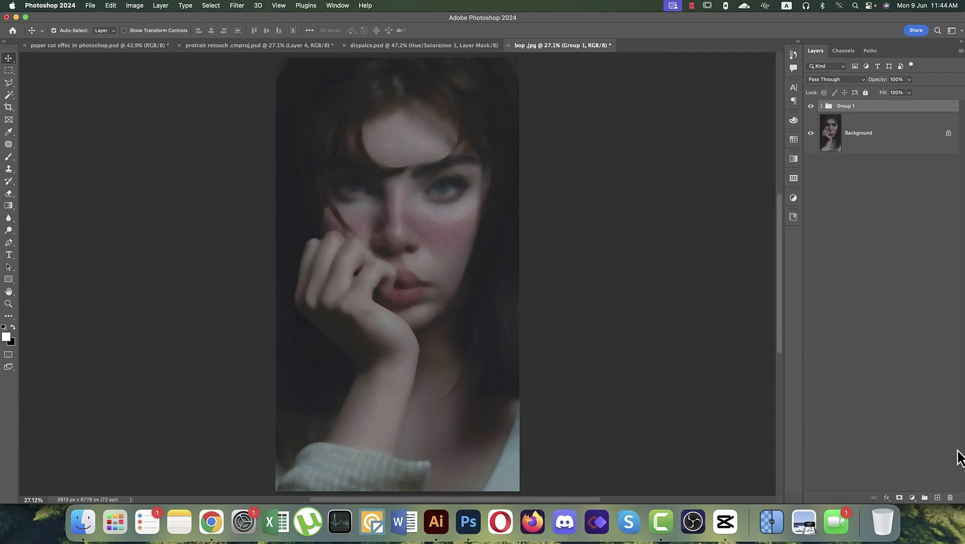
{"action": "left_click", "coordinate": [899, 498]}
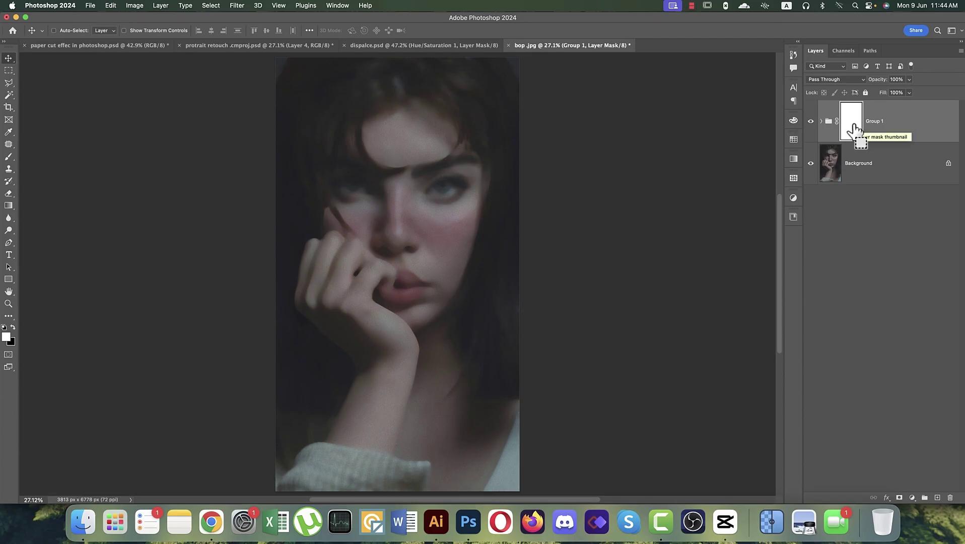
{"action": "key", "text": "super+i"}
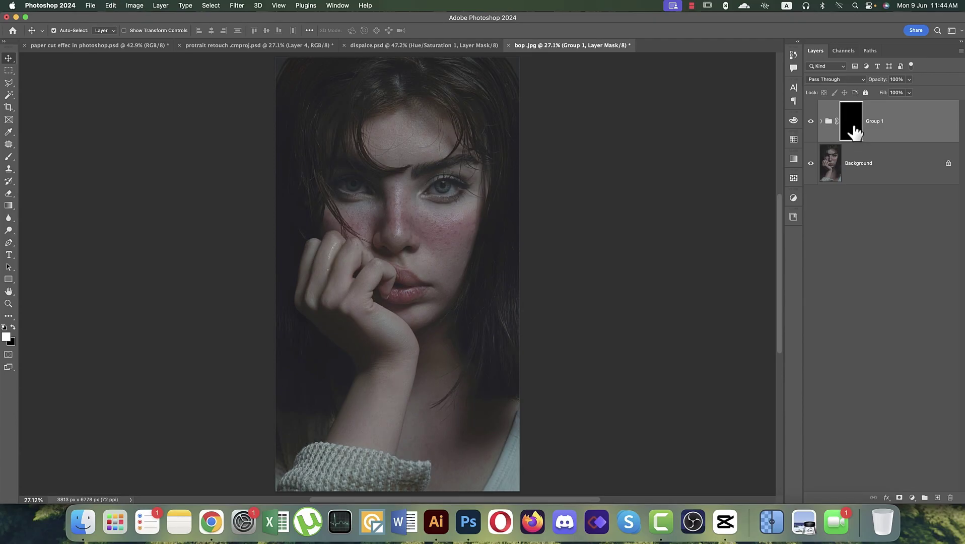
Set up a soft round brush at 700 px for mask painting
{"action": "left_click_drag", "start_coordinate": [8, 157], "coordinate": [30, 157]}
{"action": "right_click", "coordinate": [362, 187]}
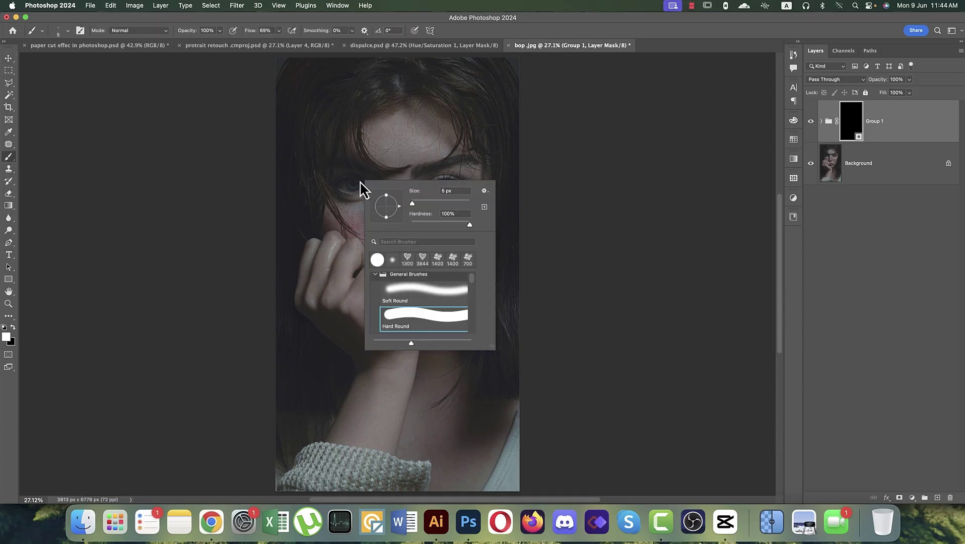
{"action": "left_click", "coordinate": [392, 260]}
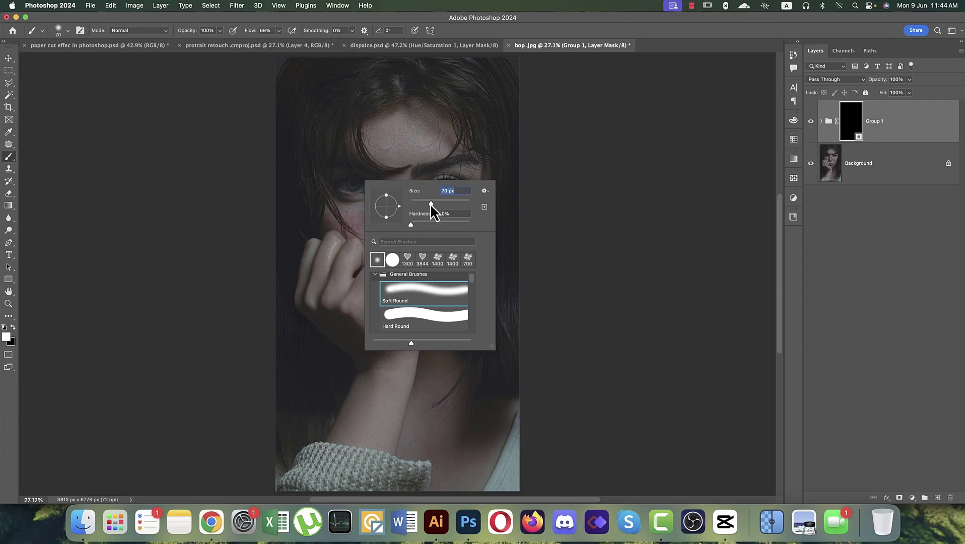
{"action": "left_click_drag", "start_coordinate": [437, 203], "coordinate": [438, 203]}
{"action": "key", "text": "Return"}
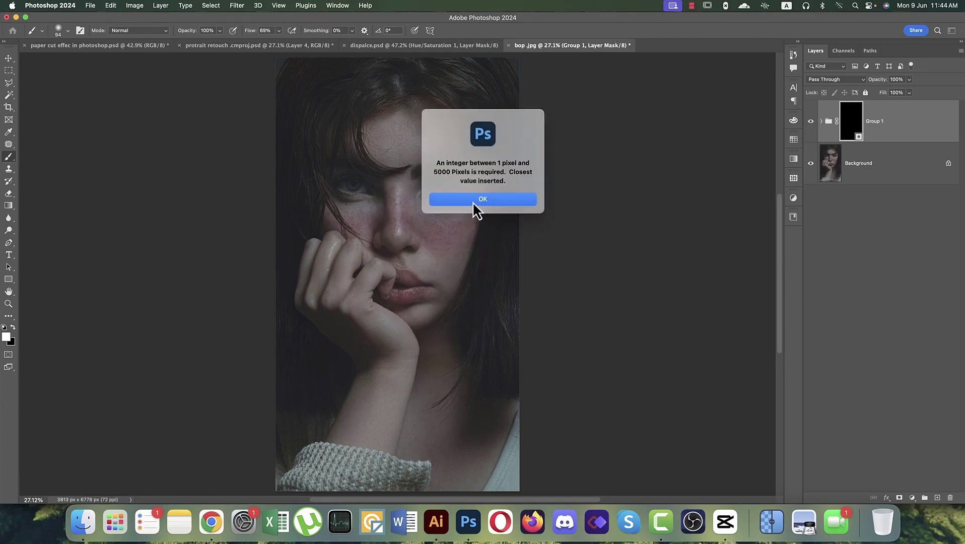
{"action": "left_click", "coordinate": [473, 201]}
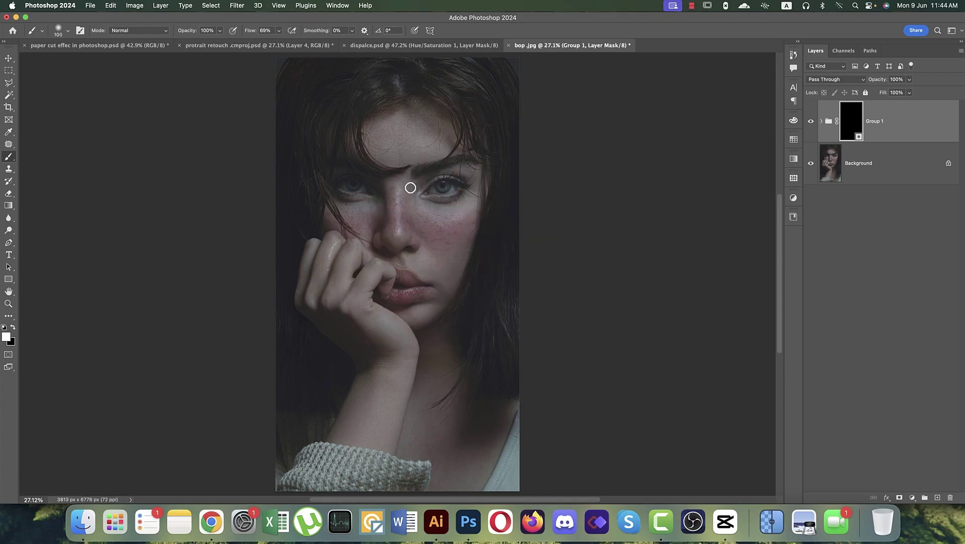
{"action": "key", "text": "bracketright"}
{"action": "key", "text": "bracketright"}
{"action": "key", "text": "bracketright"}
{"action": "key", "text": "bracketright"}
{"action": "key", "text": "bracketright"}
{"action": "key", "text": "bracketright"}
{"action": "key", "text": "bracketright"}
{"action": "key", "text": "bracketright"}
{"action": "key", "text": "bracketright"}
{"action": "key", "text": "bracketright"}
{"action": "key", "text": "bracketright"}
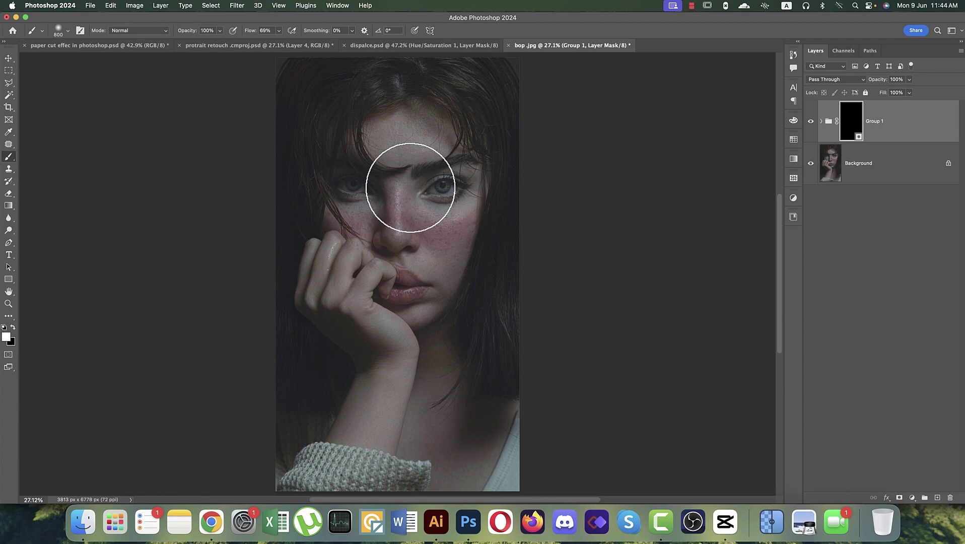
{"action": "key", "text": "bracketleft"}
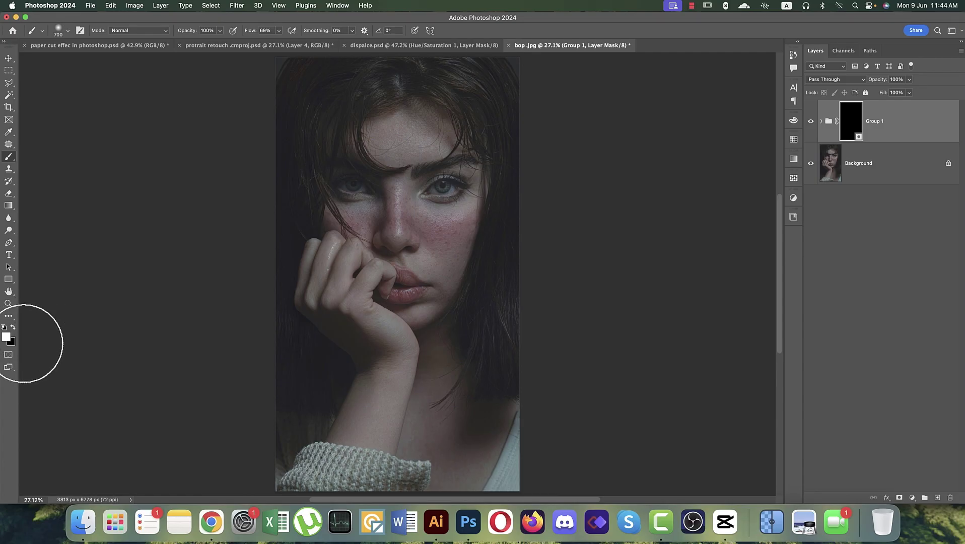
Paint the mask white over the cheek, nose, forehead, lips and chin
{"action": "mouse_move", "coordinate": [457, 224]}
{"action": "left_mouse_down"}
{"action": "mouse_move", "coordinate": [409, 206]}
{"action": "mouse_move", "coordinate": [455, 242]}
{"action": "mouse_move", "coordinate": [435, 242]}
{"action": "mouse_move", "coordinate": [456, 246]}
{"action": "mouse_move", "coordinate": [441, 263]}
{"action": "mouse_move", "coordinate": [426, 260]}
{"action": "mouse_move", "coordinate": [404, 218]}
{"action": "left_mouse_up"}
{"action": "scroll", "coordinate": [405, 231], "scroll_direction": "up", "scroll_amount": 2}
{"action": "key", "text": "bracketleft"}
{"action": "key", "text": "bracketleft"}
{"action": "key", "text": "bracketleft"}
{"action": "key", "text": "bracketleft"}
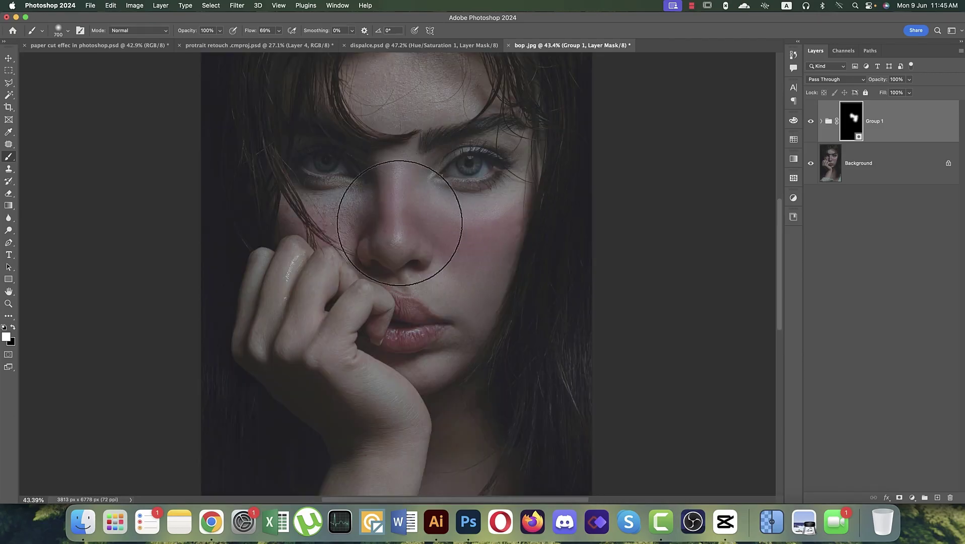
{"action": "mouse_move", "coordinate": [399, 236]}
{"action": "left_mouse_down"}
{"action": "mouse_move", "coordinate": [379, 204]}
{"action": "mouse_move", "coordinate": [377, 184]}
{"action": "mouse_move", "coordinate": [349, 213]}
{"action": "mouse_move", "coordinate": [310, 206]}
{"action": "mouse_move", "coordinate": [346, 209]}
{"action": "mouse_move", "coordinate": [350, 227]}
{"action": "mouse_move", "coordinate": [289, 212]}
{"action": "mouse_move", "coordinate": [306, 233]}
{"action": "mouse_move", "coordinate": [413, 171]}
{"action": "mouse_move", "coordinate": [383, 167]}
{"action": "mouse_move", "coordinate": [470, 121]}
{"action": "mouse_move", "coordinate": [474, 101]}
{"action": "mouse_move", "coordinate": [427, 116]}
{"action": "mouse_move", "coordinate": [369, 113]}
{"action": "mouse_move", "coordinate": [453, 91]}
{"action": "left_mouse_up"}
{"action": "key", "text": "bracketright"}
{"action": "key", "text": "bracketright"}
{"action": "key", "text": "bracketright"}
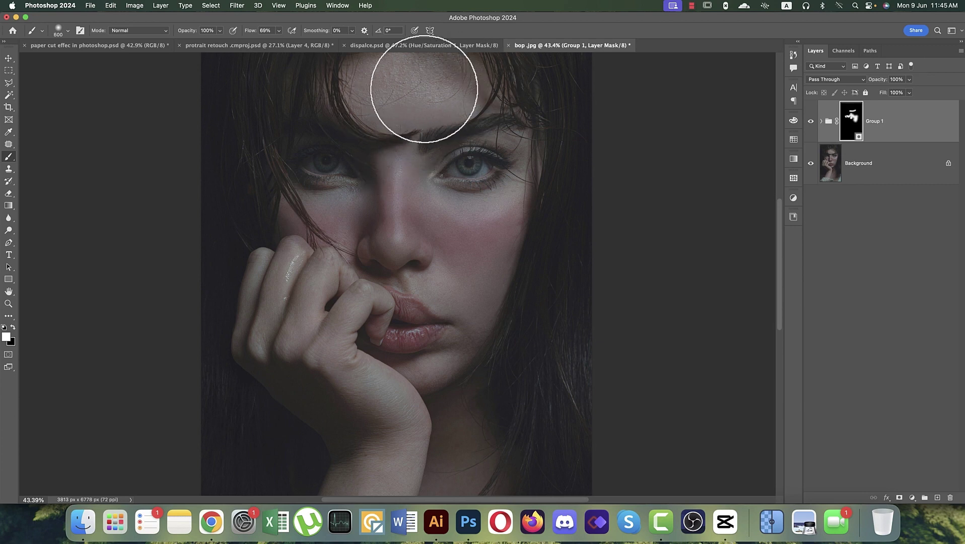
{"action": "left_click_drag", "start_coordinate": [435, 216], "coordinate": [432, 252]}
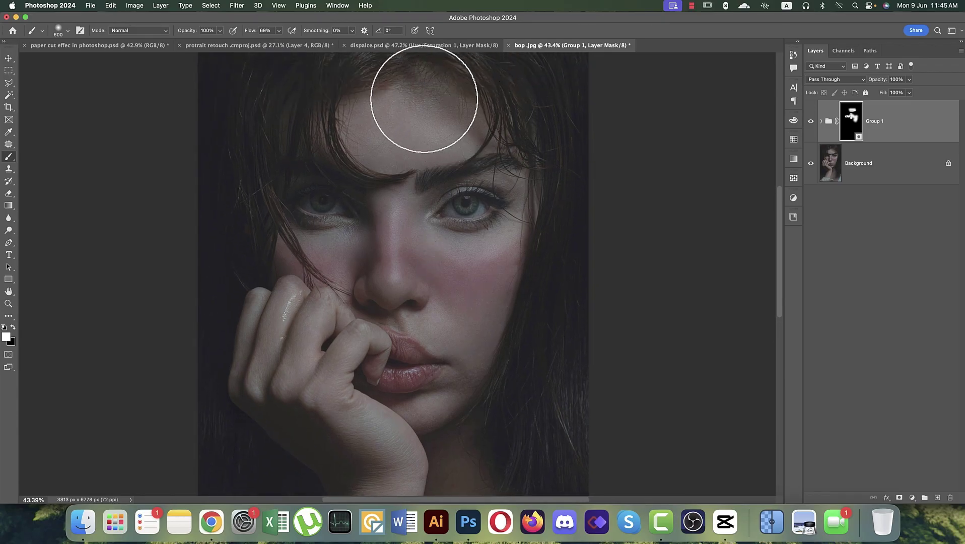
{"action": "scroll", "coordinate": [456, 272], "scroll_direction": "down", "scroll_amount": 5}
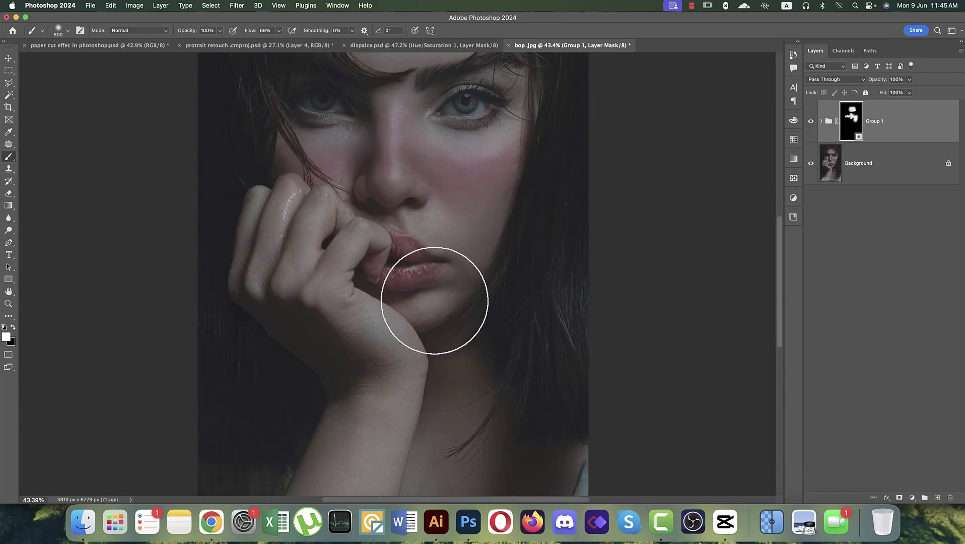
{"action": "left_click_drag", "start_coordinate": [420, 304], "coordinate": [417, 308]}
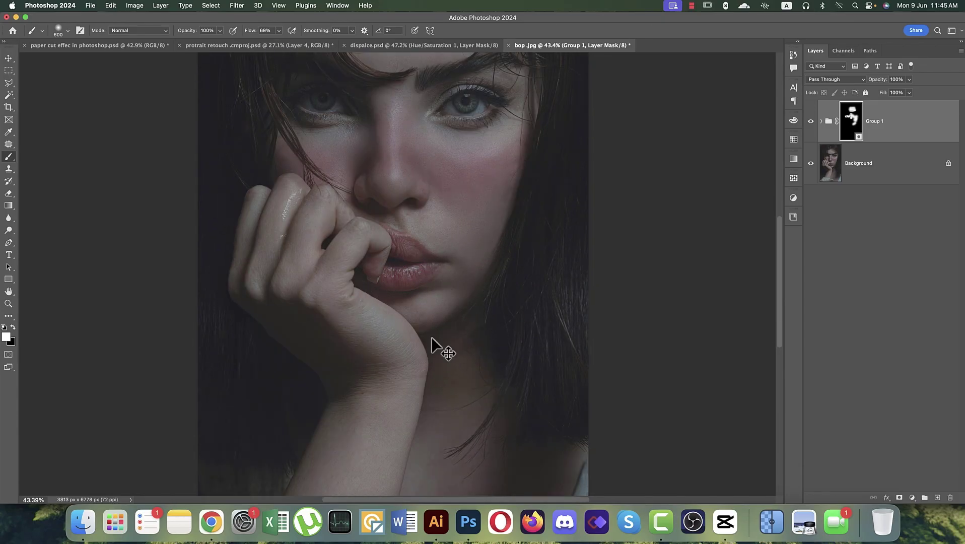
{"action": "scroll", "coordinate": [431, 338], "scroll_direction": "right", "scroll_amount": 2}
{"action": "scroll", "coordinate": [430, 338], "scroll_direction": "down", "scroll_amount": 5}
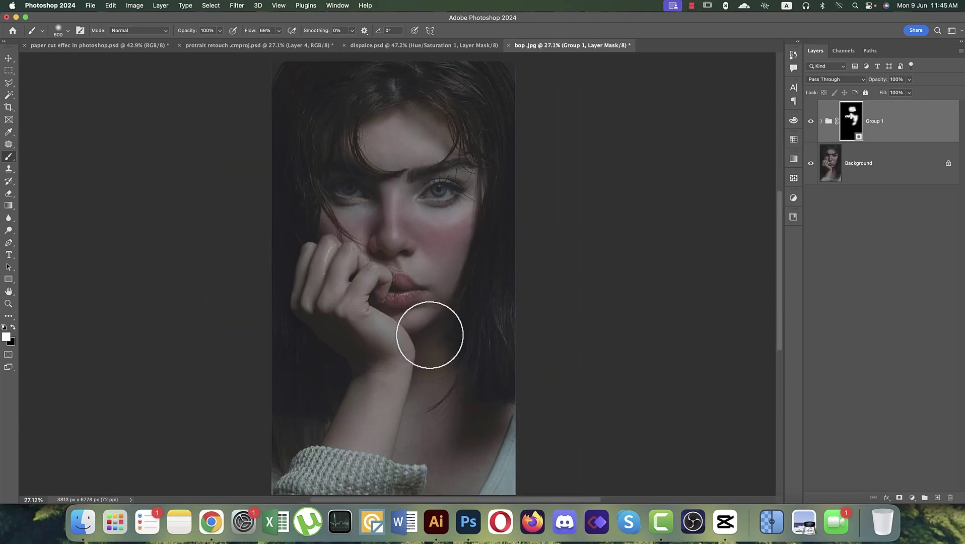
{"action": "scroll", "coordinate": [431, 333], "scroll_direction": "down", "scroll_amount": 1}
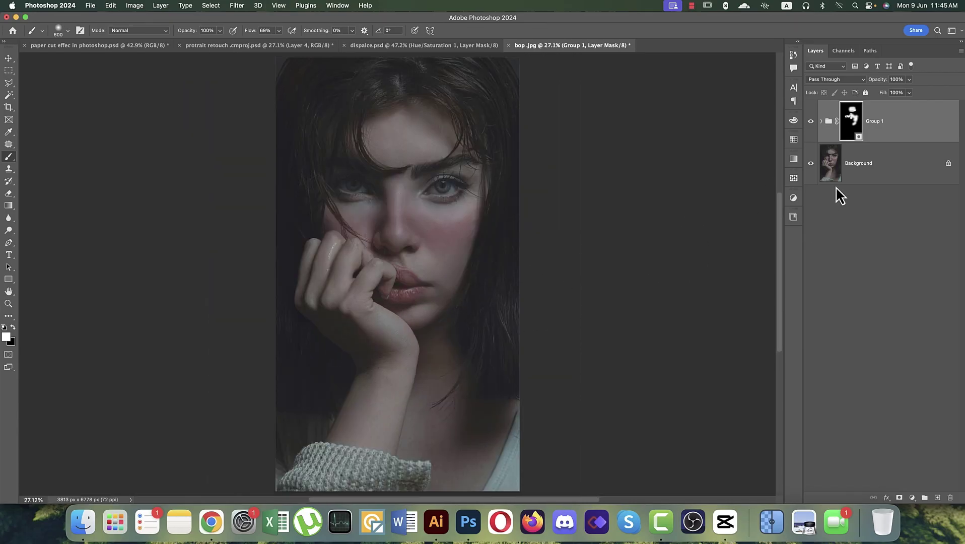
Convert the photo layer and Group 1 into a single smart object
{"action": "left_click", "coordinate": [894, 173]}
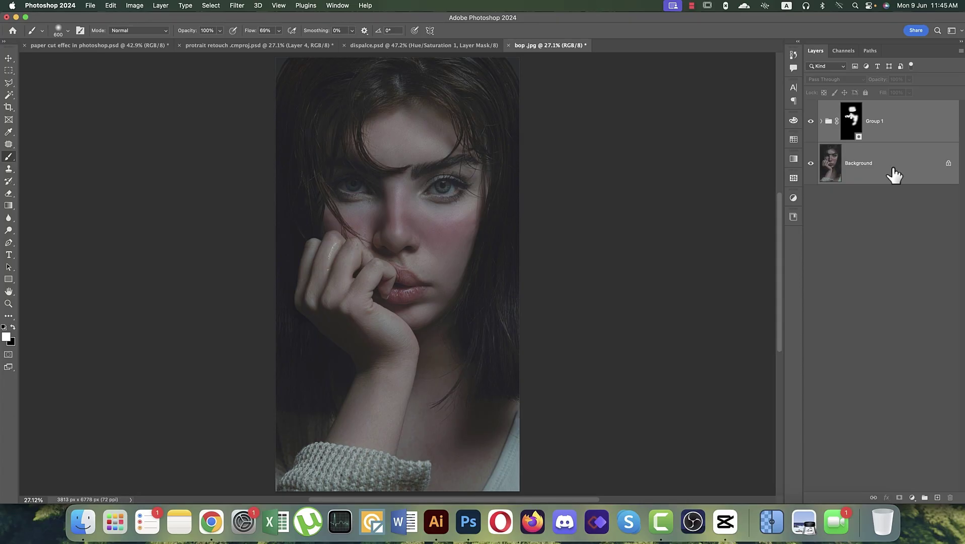
{"action": "right_click", "coordinate": [894, 128]}
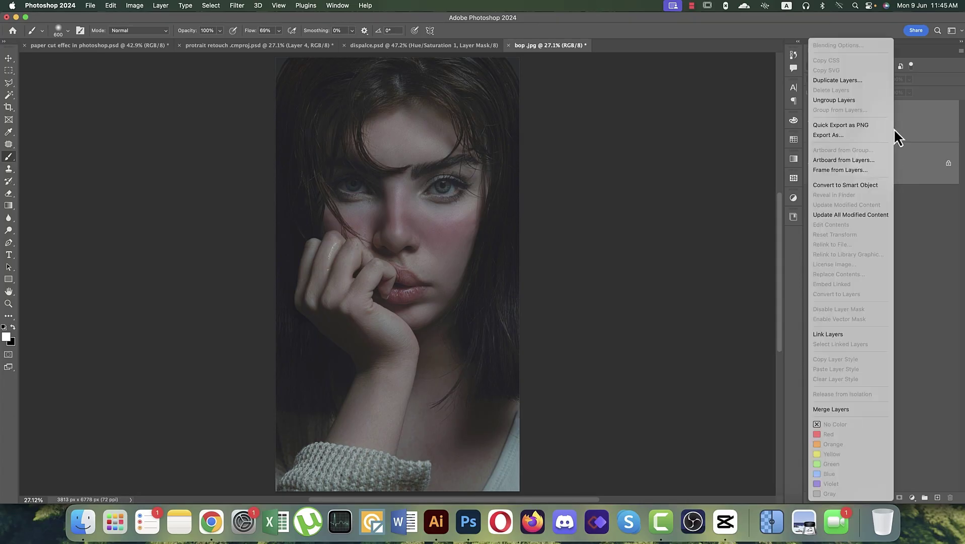
{"action": "left_click", "coordinate": [848, 185]}
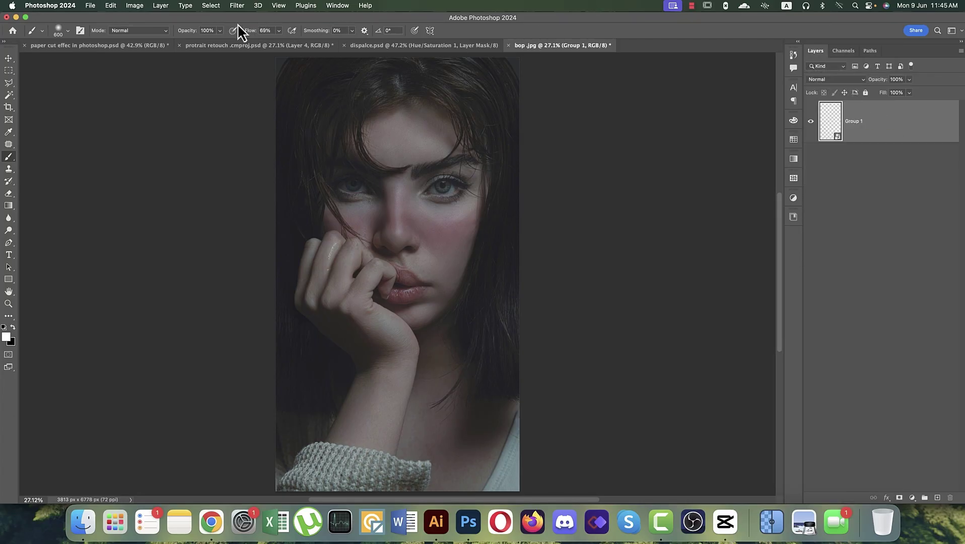
In the Camera Raw filter, set Exposure +0.35, Temperature +2 and Tint +9
{"action": "left_click", "coordinate": [236, 6]}
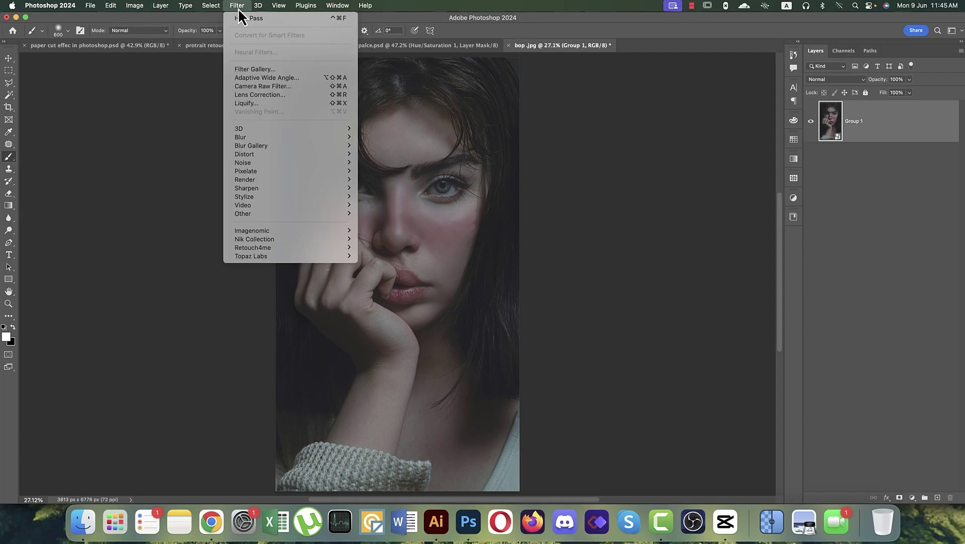
{"action": "left_click", "coordinate": [248, 87]}
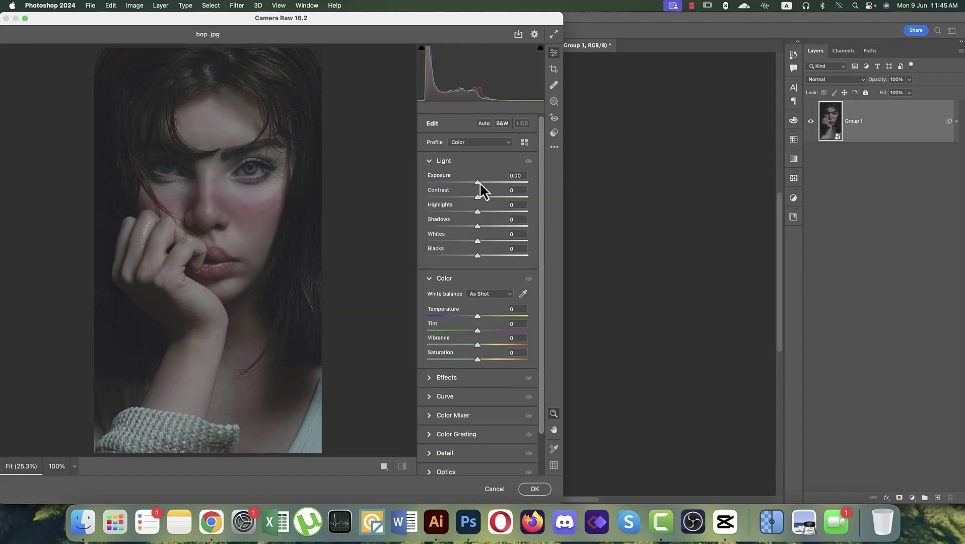
{"action": "left_click_drag", "start_coordinate": [480, 182], "coordinate": [482, 212]}
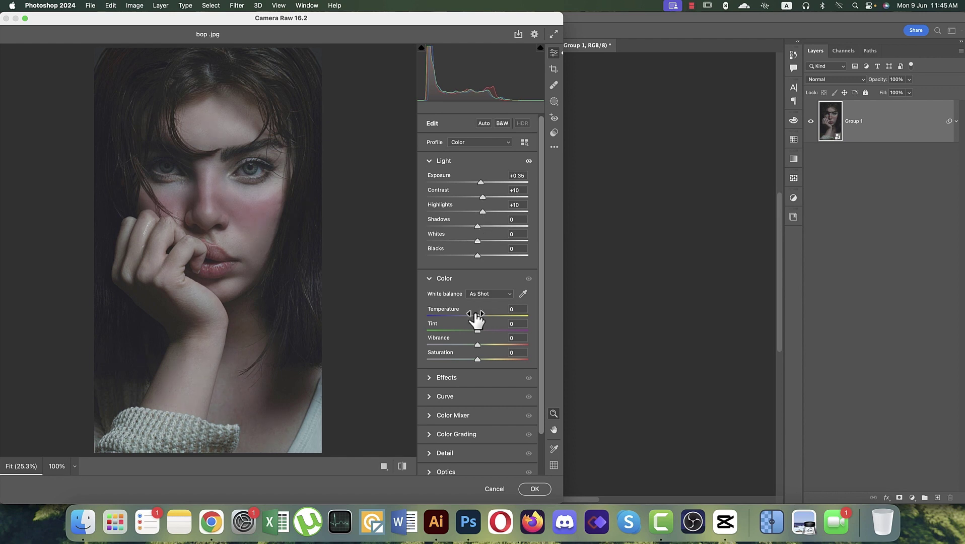
{"action": "left_click_drag", "start_coordinate": [476, 315], "coordinate": [478, 317]}
{"action": "left_click_drag", "start_coordinate": [477, 330], "coordinate": [482, 330]}
{"action": "scroll", "coordinate": [458, 403], "scroll_direction": "down", "scroll_amount": 1}
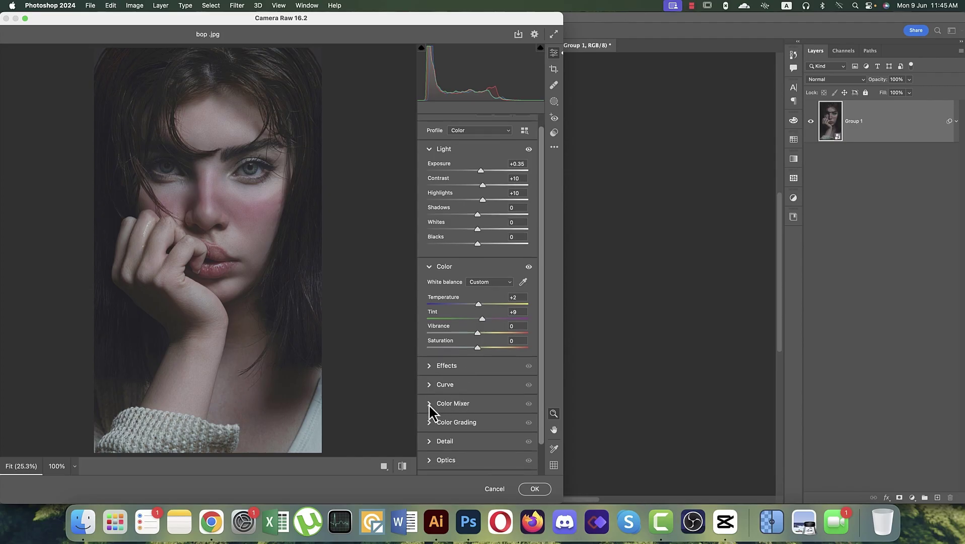
Grade the shadows yellowish with Saturation 17 and Hue 63
{"action": "left_click", "coordinate": [428, 423]}
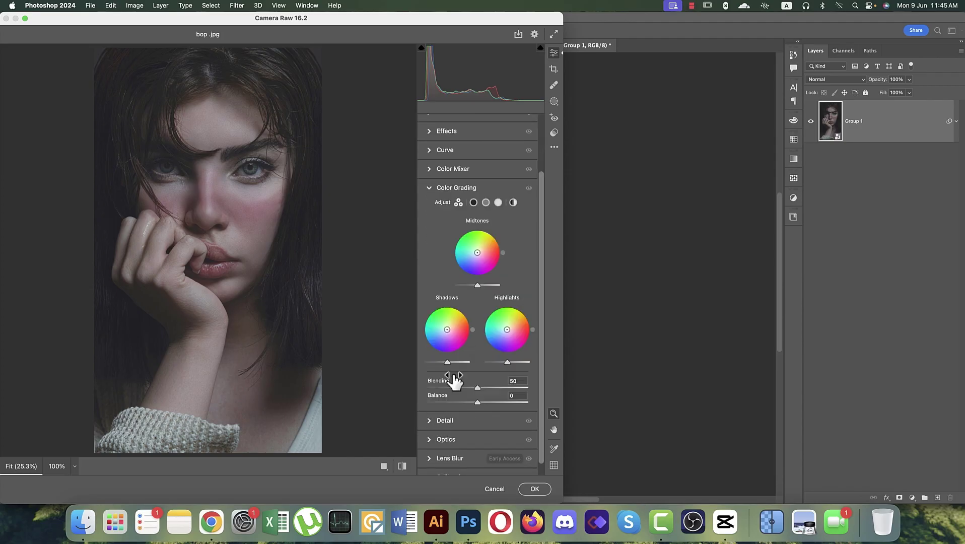
{"action": "left_click", "coordinate": [473, 202]}
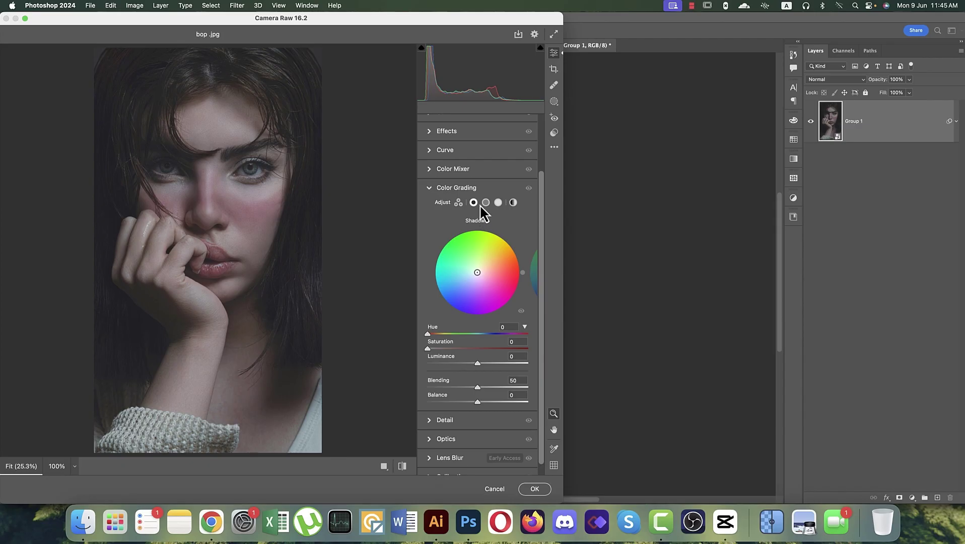
{"action": "left_click", "coordinate": [486, 203]}
{"action": "left_click", "coordinate": [498, 202]}
{"action": "left_click", "coordinate": [473, 202]}
{"action": "left_click", "coordinate": [444, 348]}
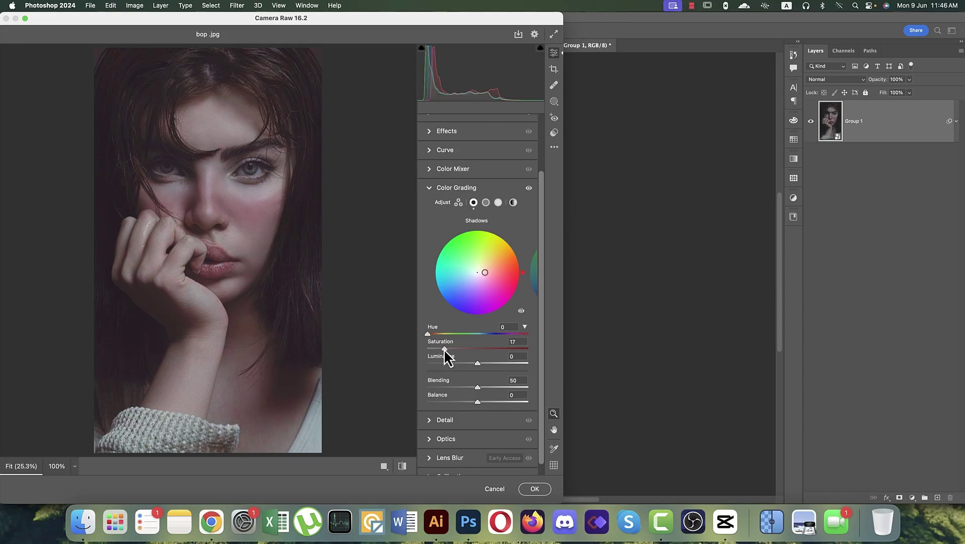
{"action": "left_click_drag", "start_coordinate": [428, 333], "coordinate": [441, 334]}
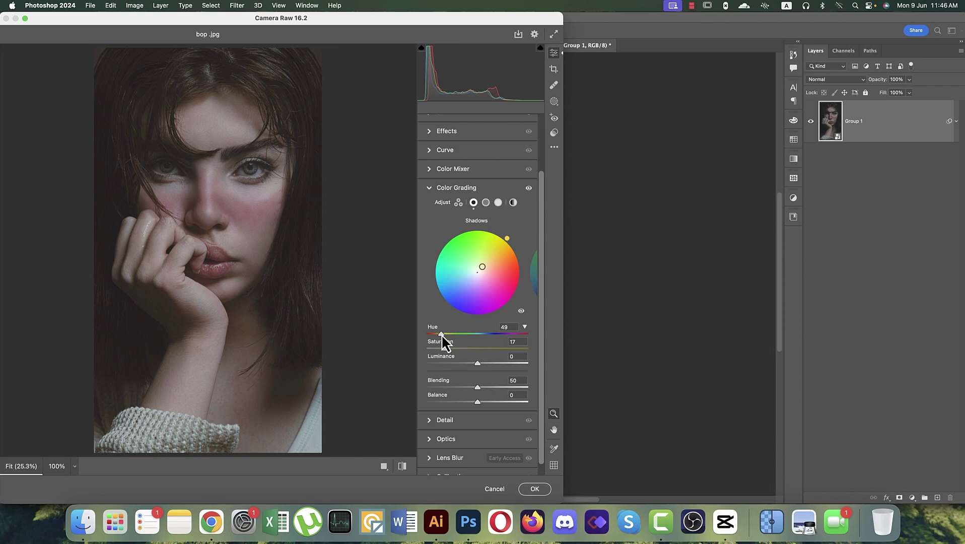
{"action": "mouse_move", "coordinate": [441, 334]}
{"action": "left_mouse_down"}
{"action": "mouse_move", "coordinate": [492, 337]}
{"action": "mouse_move", "coordinate": [438, 350]}
{"action": "left_mouse_up"}
Tint the midtones at Hue 102, Saturation 8, and compare against the unedited image
{"action": "left_click", "coordinate": [487, 203]}
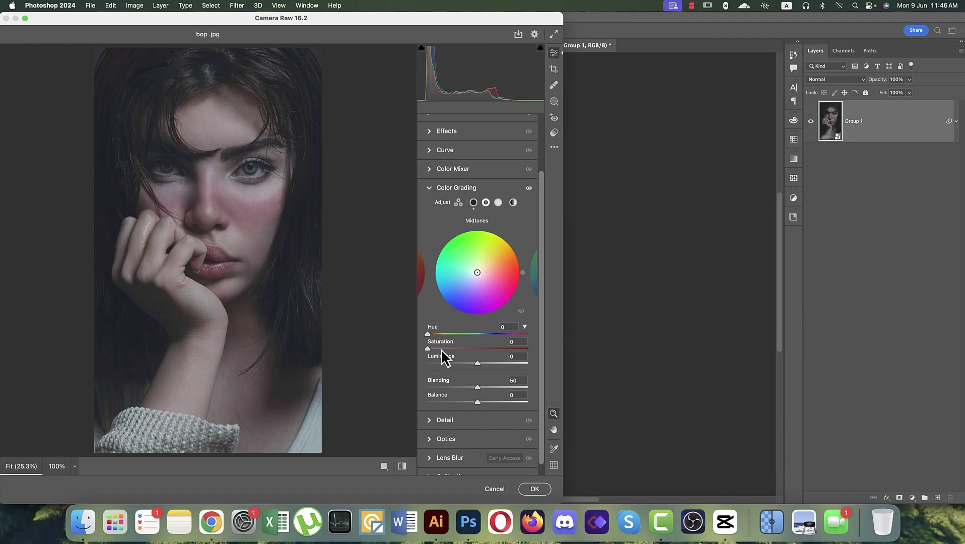
{"action": "left_click_drag", "start_coordinate": [441, 349], "coordinate": [457, 338]}
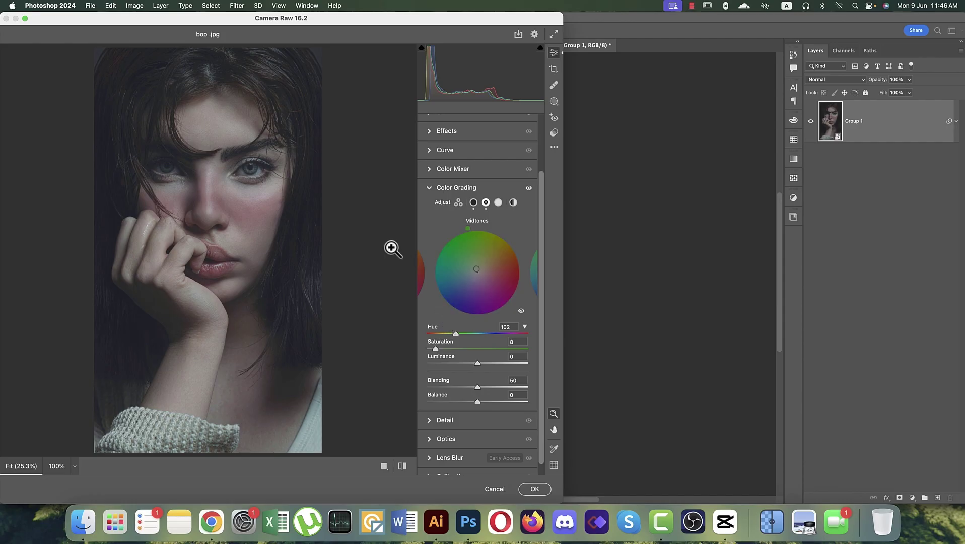
{"action": "left_click", "coordinate": [405, 467]}
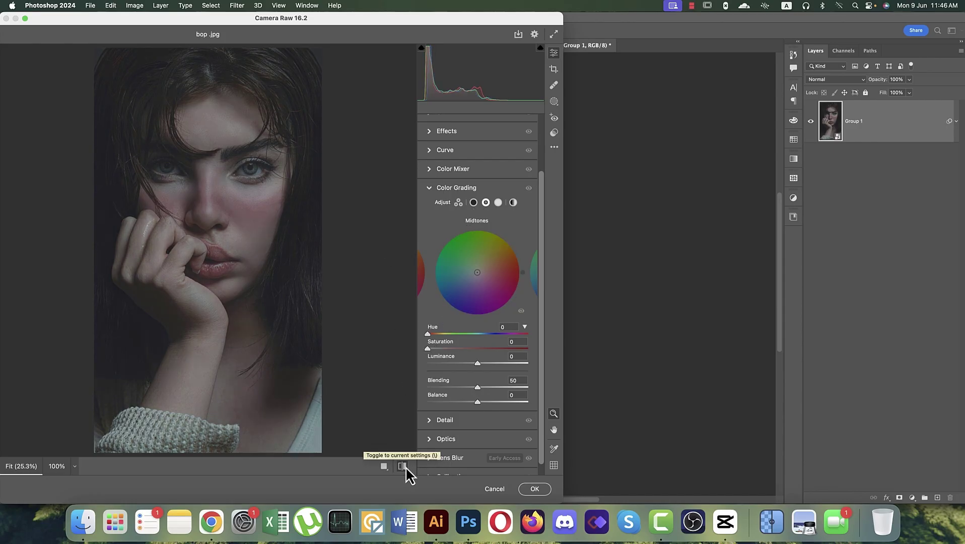
{"action": "left_click", "coordinate": [406, 467]}
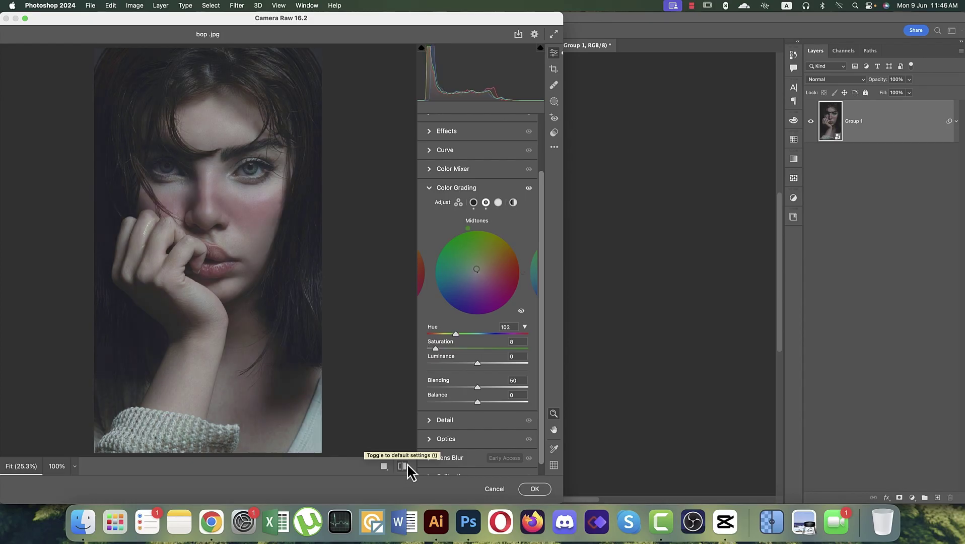
{"action": "left_click", "coordinate": [430, 133]}
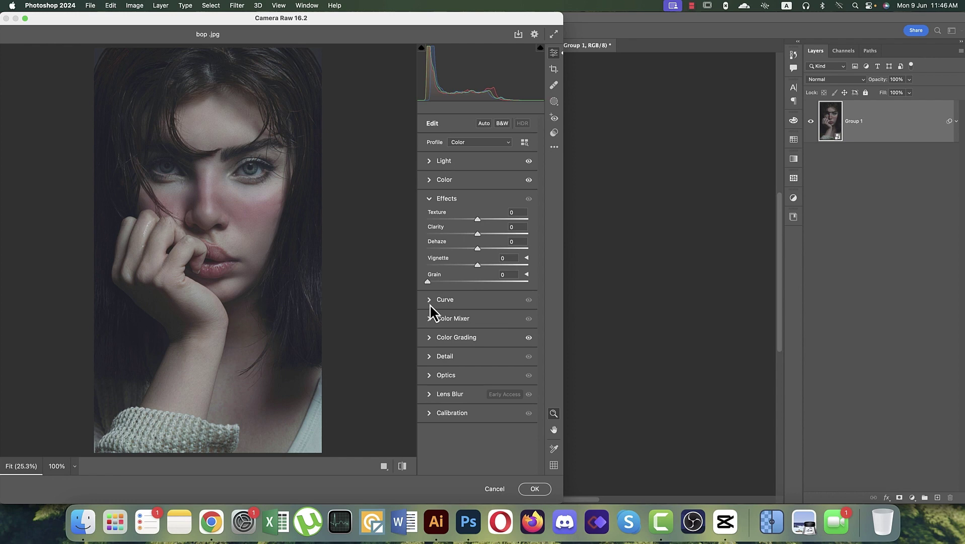
Set Noise Reduction to 11 and Color Noise Reduction to 19 in Detail
{"action": "left_click", "coordinate": [431, 357]}
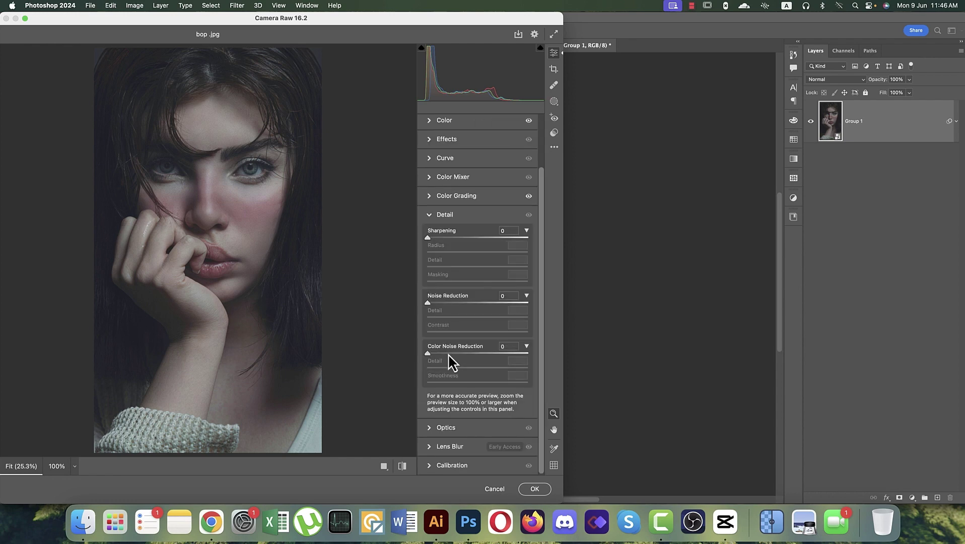
{"action": "left_click", "coordinate": [447, 353]}
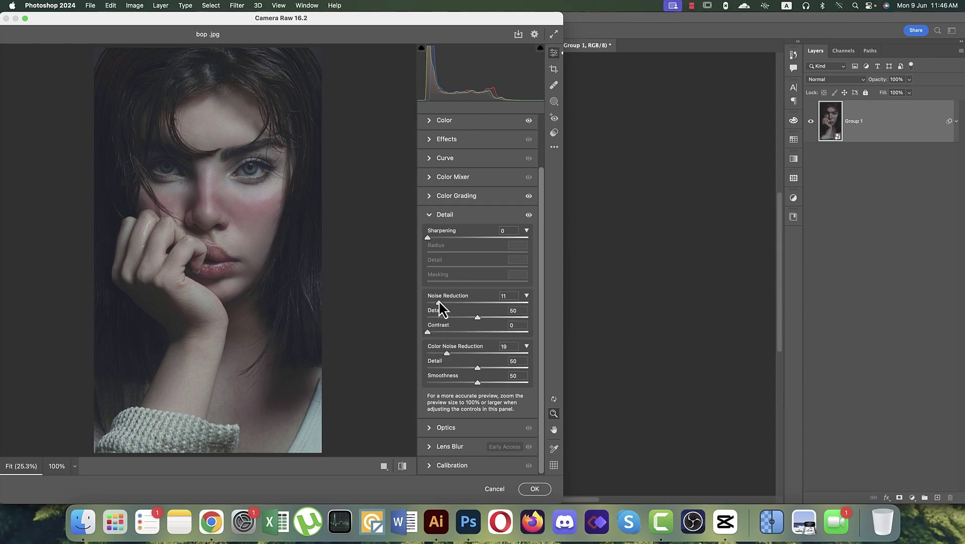
{"action": "left_click", "coordinate": [431, 216]}
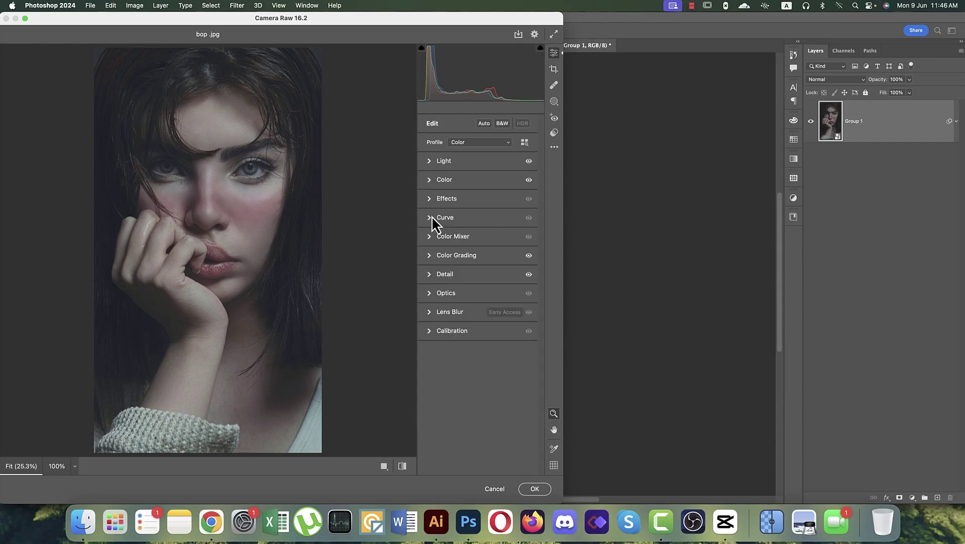
Raise Texture to +25 in the Effects panel
{"action": "left_click", "coordinate": [429, 161]}
{"action": "left_click", "coordinate": [429, 161]}
{"action": "left_click", "coordinate": [429, 180]}
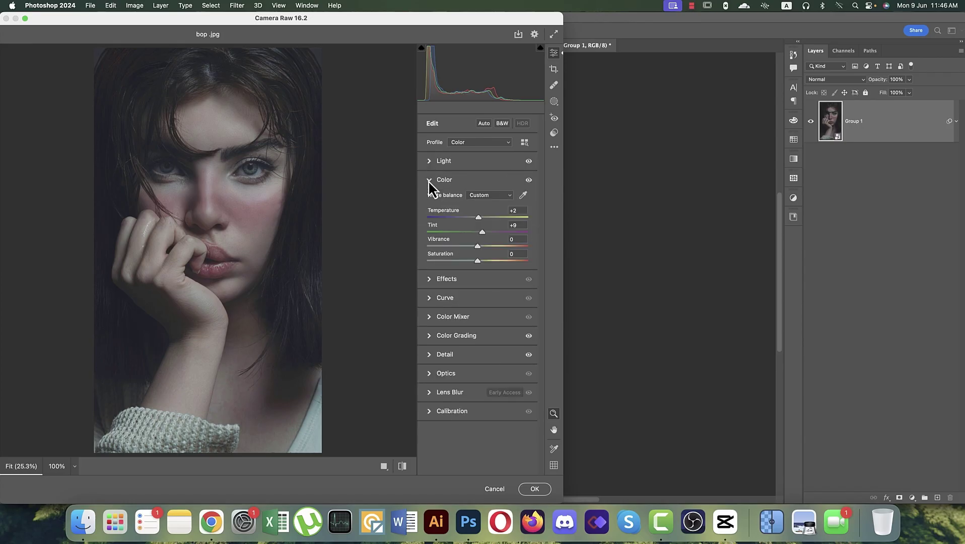
{"action": "left_click", "coordinate": [428, 182]}
{"action": "left_click", "coordinate": [429, 201]}
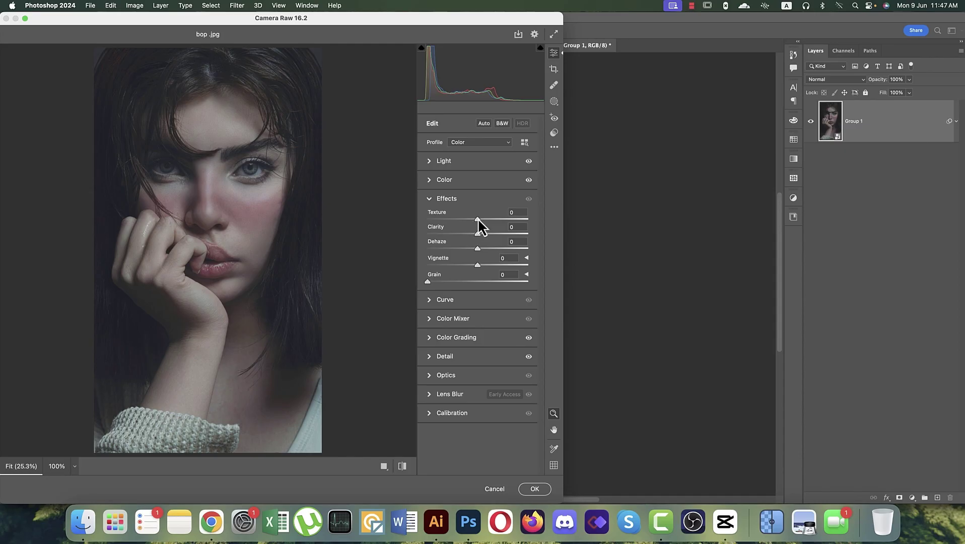
{"action": "left_click_drag", "start_coordinate": [478, 219], "coordinate": [489, 219]}
Apply the Camera Raw edits and save the file as 'skin retouch' in the Photoshop Effect folder
{"action": "left_click", "coordinate": [535, 489]}
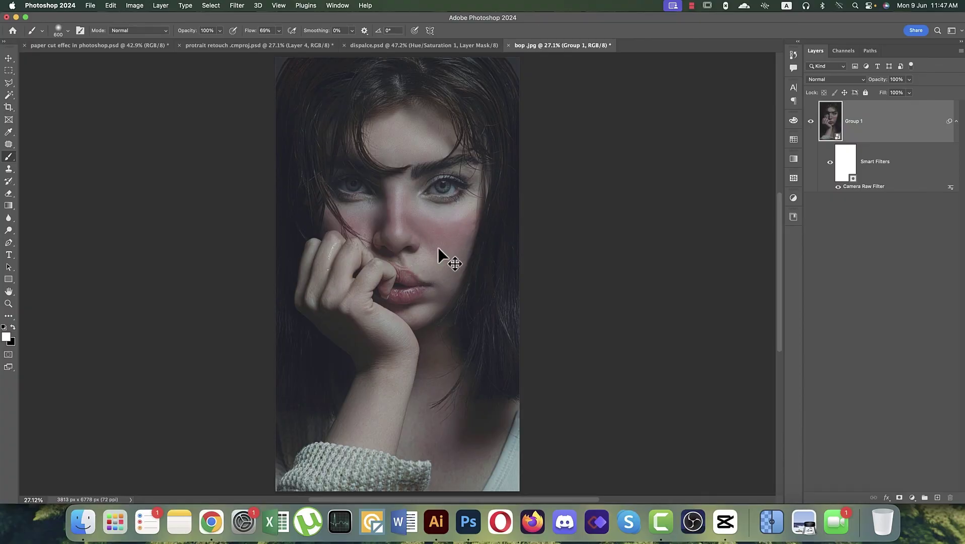
{"action": "key", "text": "super+s"}
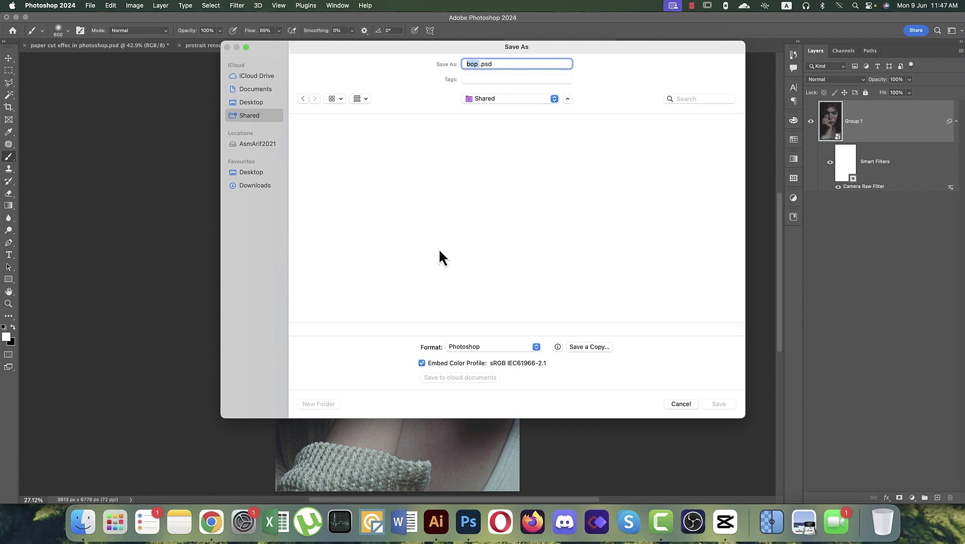
{"action": "left_click", "coordinate": [260, 146]}
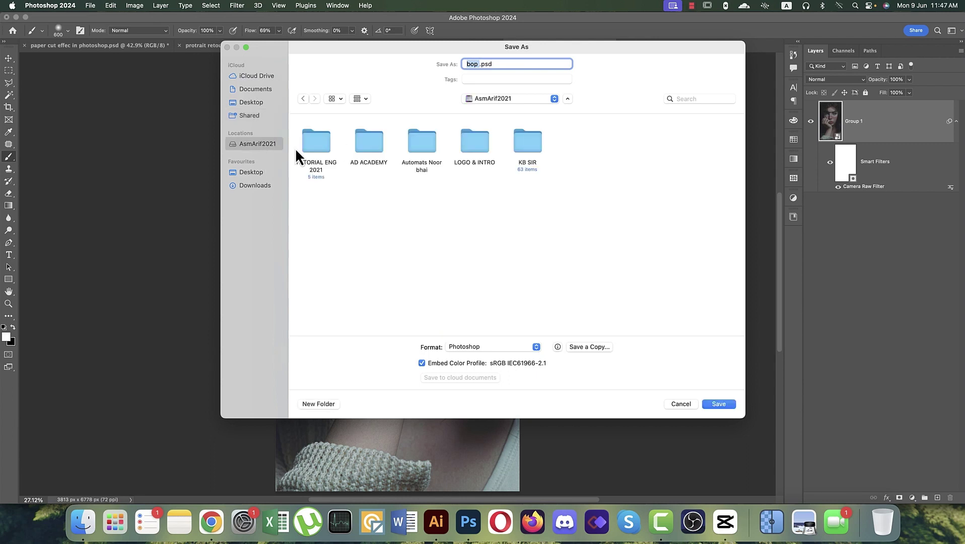
{"action": "double_click", "coordinate": [325, 143]}
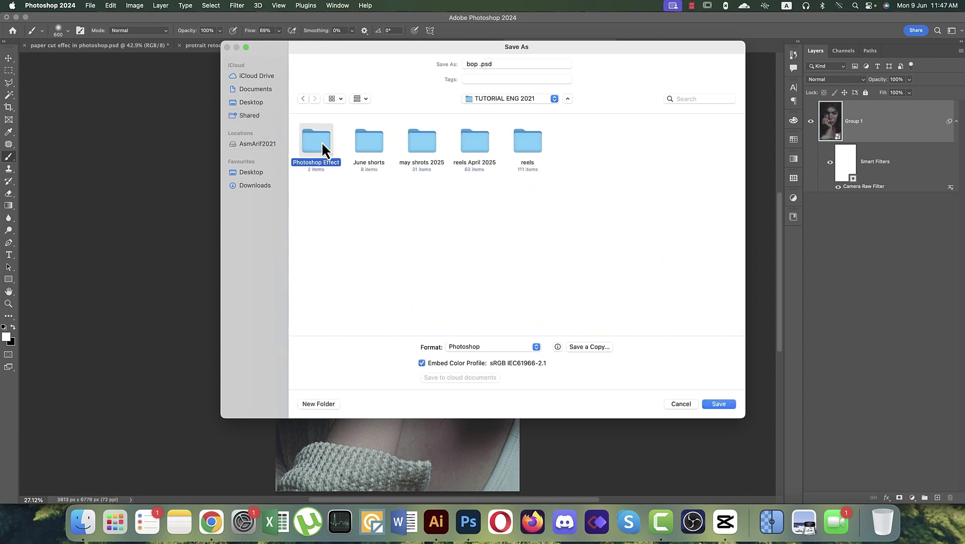
{"action": "double_click", "coordinate": [322, 143]}
{"action": "double_click", "coordinate": [475, 63]}
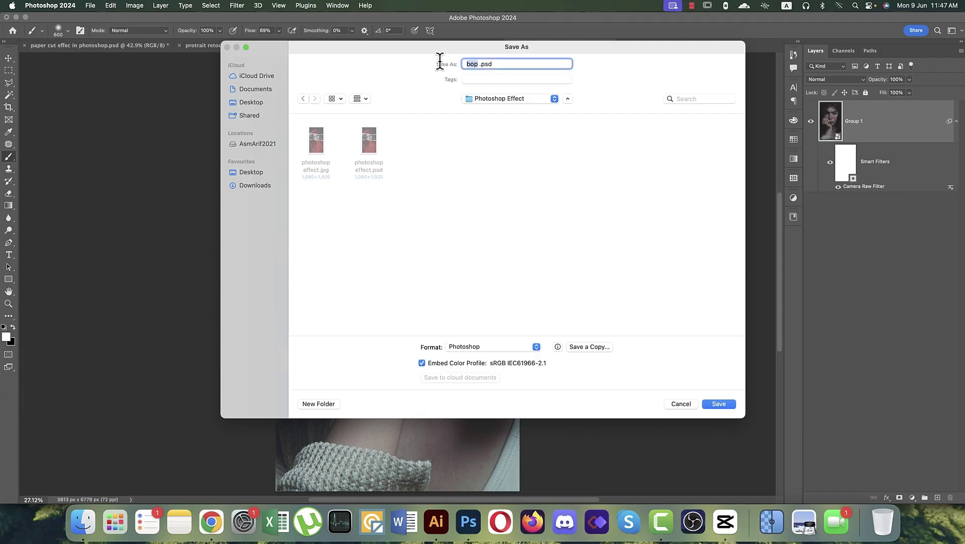
{"action": "type", "text": "skib"}
{"action": "key", "text": "BackSpace"}
{"action": "type", "text": "n retouch"}
{"action": "key", "text": "Return"}
{"action": "key", "text": "Return"}
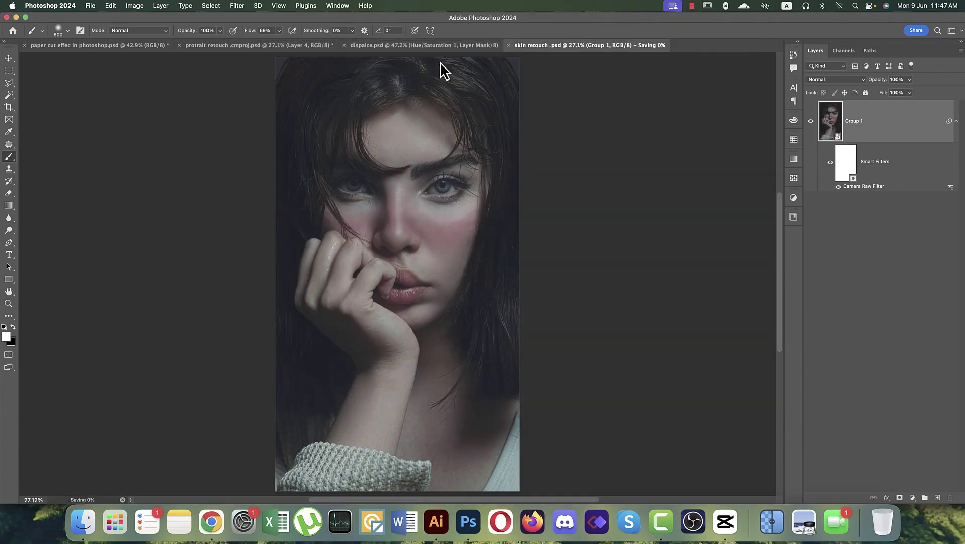
Save a quality-12 JPEG copy of skin retouch with the .jpg extension
{"action": "key", "text": "super+shift+s"}
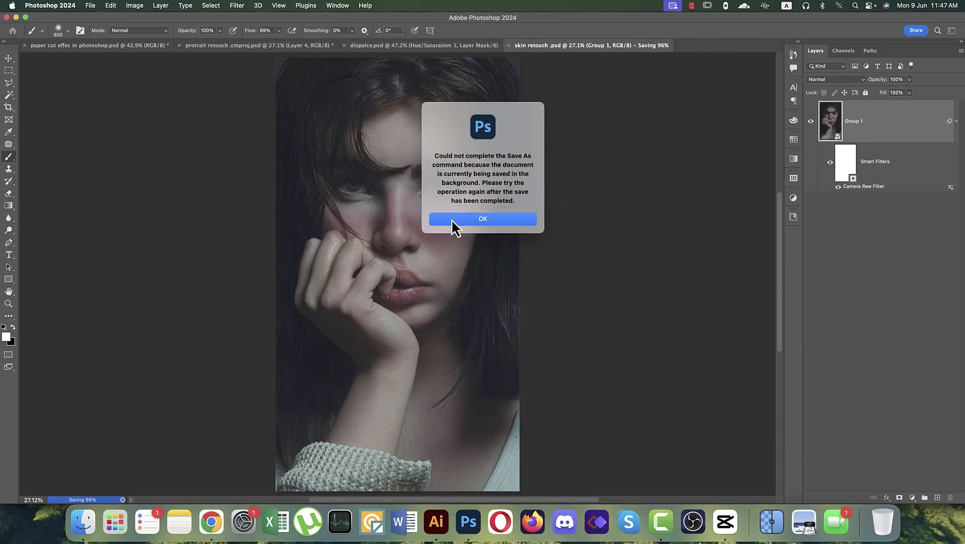
{"action": "left_click", "coordinate": [452, 220]}
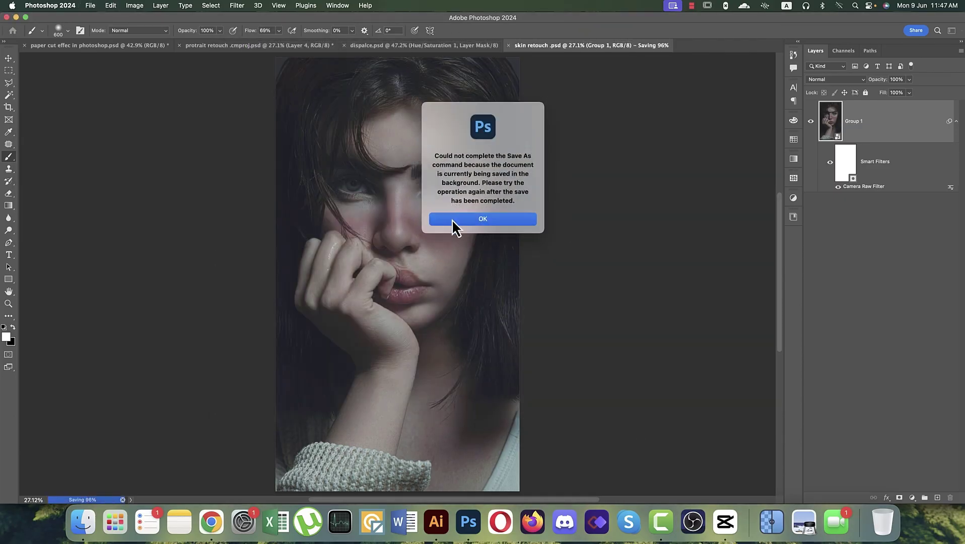
{"action": "left_click", "coordinate": [8, 59]}
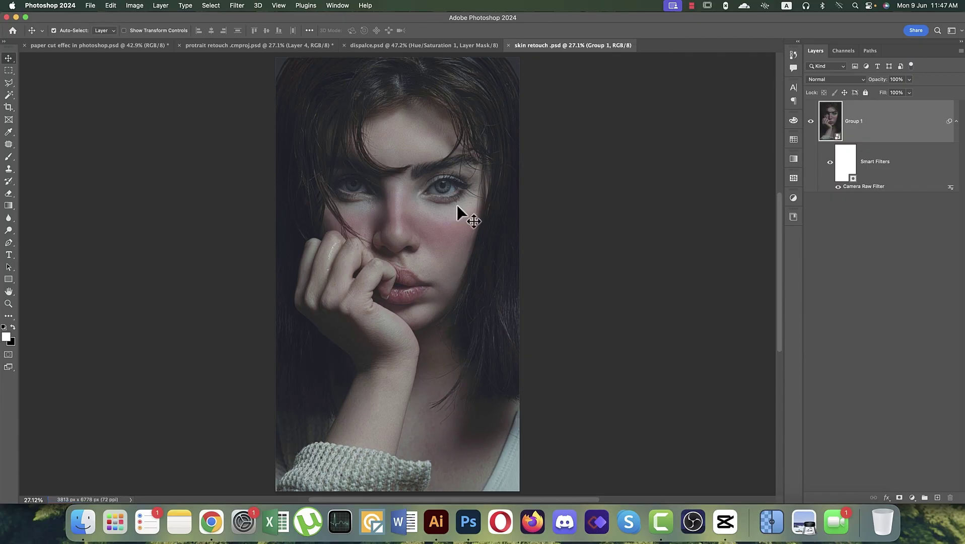
{"action": "key", "text": "super+shift+s"}
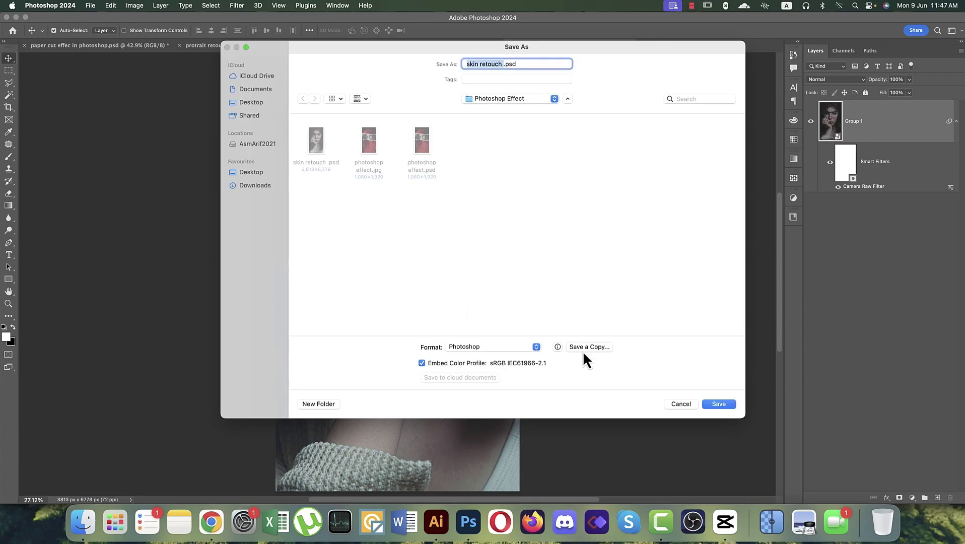
{"action": "left_click", "coordinate": [582, 349]}
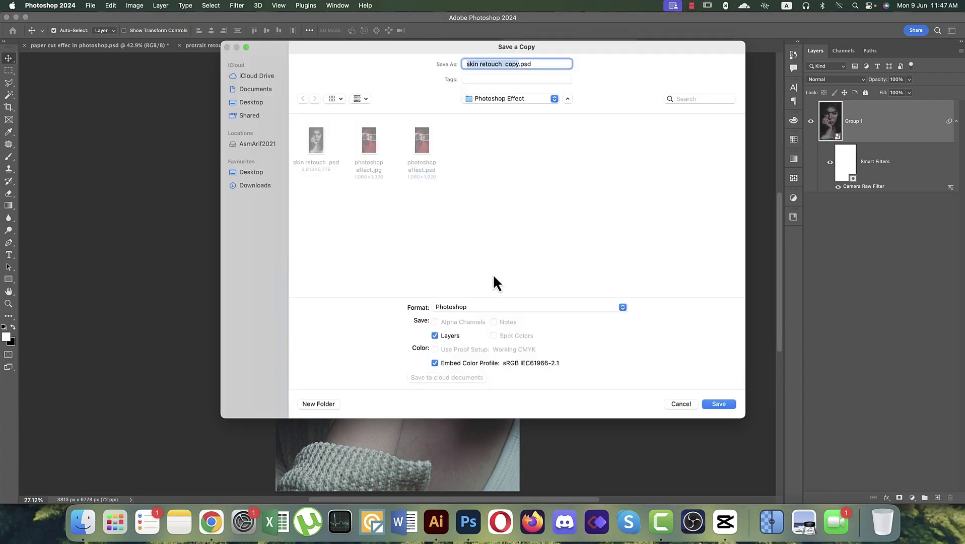
{"action": "left_click", "coordinate": [483, 306]}
{"action": "left_click", "coordinate": [464, 380]}
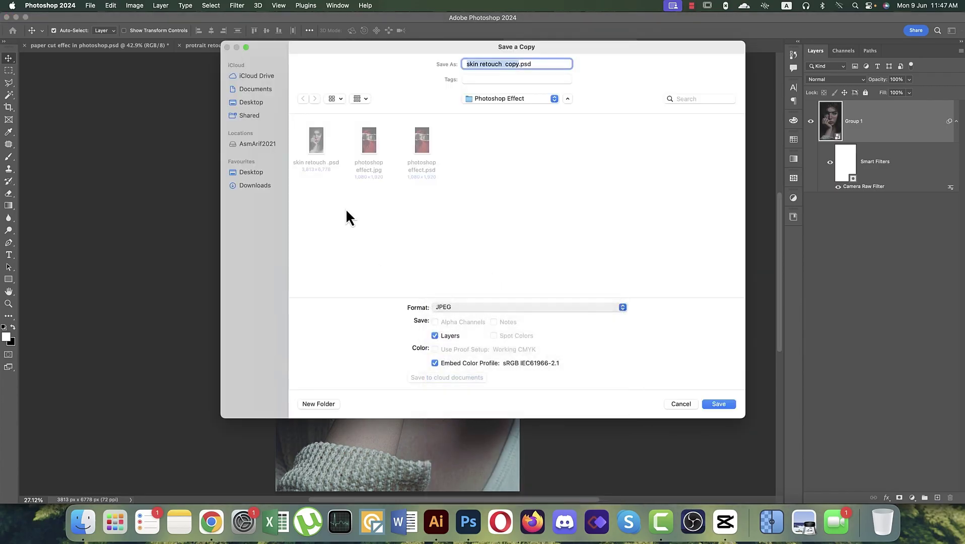
{"action": "left_click", "coordinate": [708, 406]}
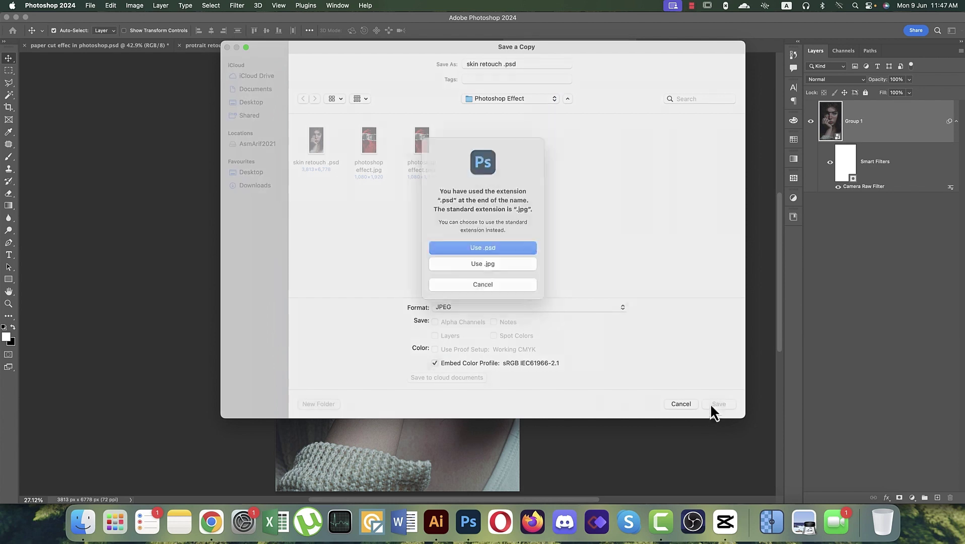
{"action": "left_click", "coordinate": [495, 277]}
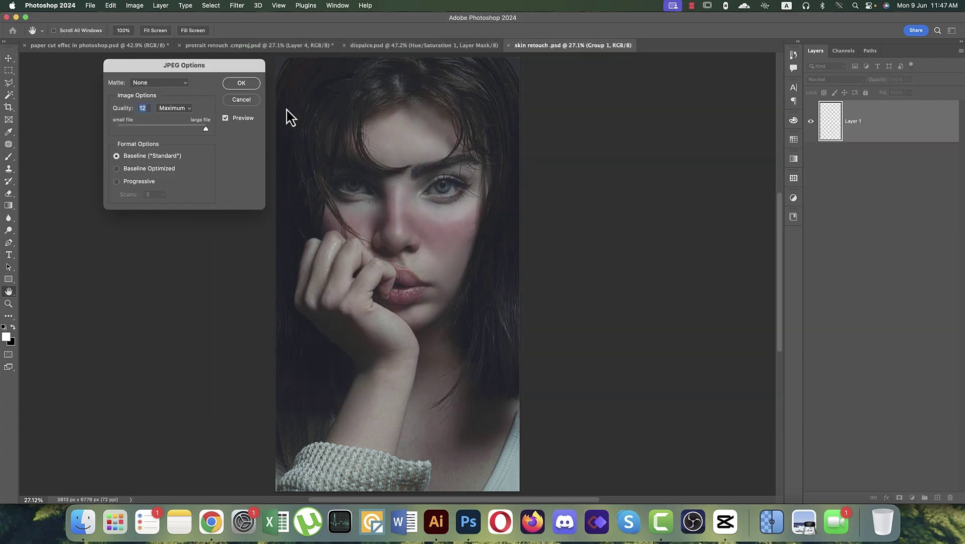
{"action": "left_click", "coordinate": [242, 84]}
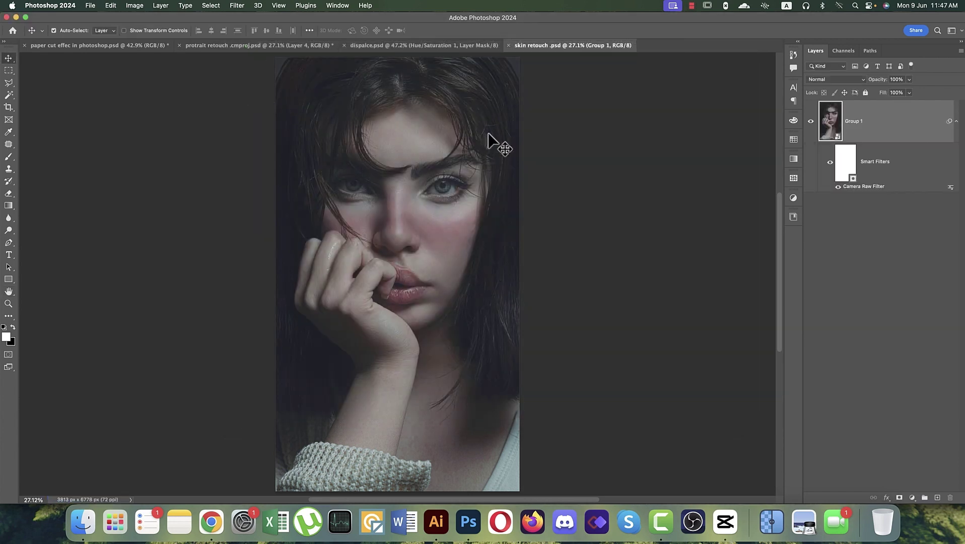
Close skin retouch and switch to dispalce.psd, deselecting the Hue/Saturation 1 layer
{"action": "left_click", "coordinate": [508, 45]}
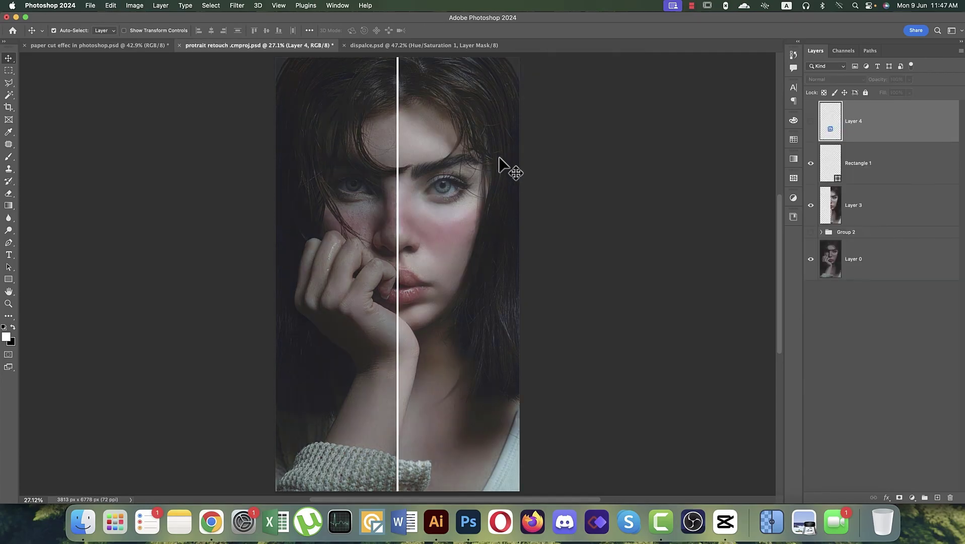
{"action": "left_click", "coordinate": [388, 47]}
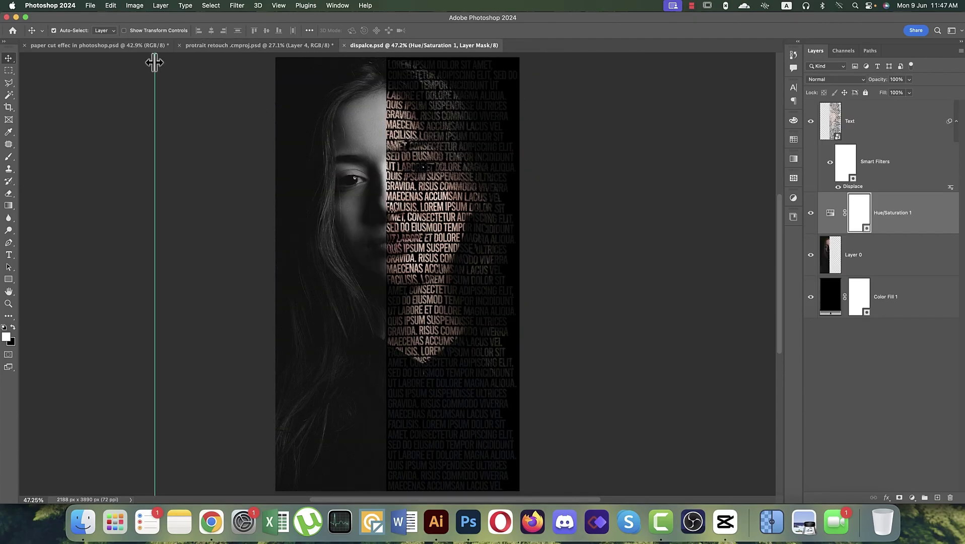
{"action": "left_click", "coordinate": [94, 85]}
Create a new 1080 × 1920 px document at 300 ppi resolution
{"action": "left_click", "coordinate": [91, 5]}
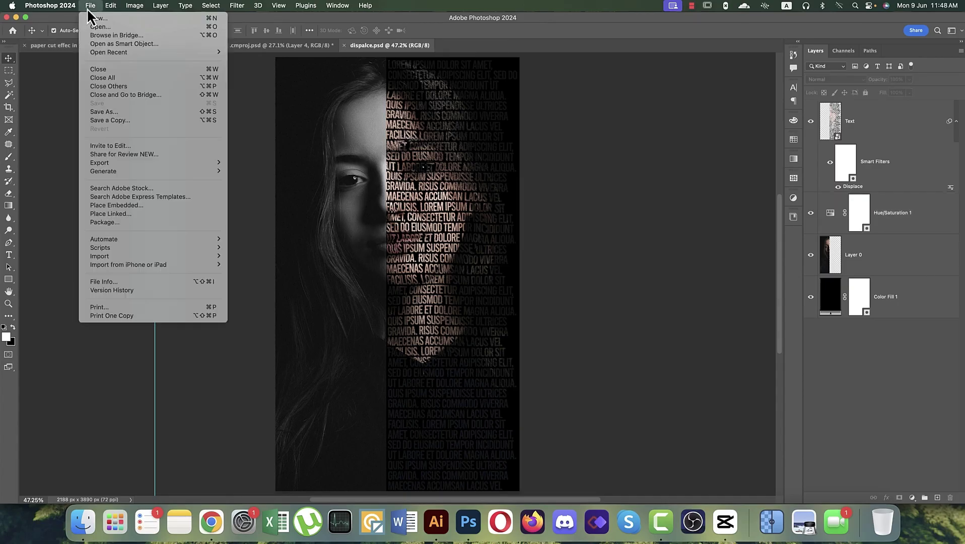
{"action": "left_click", "coordinate": [96, 18]}
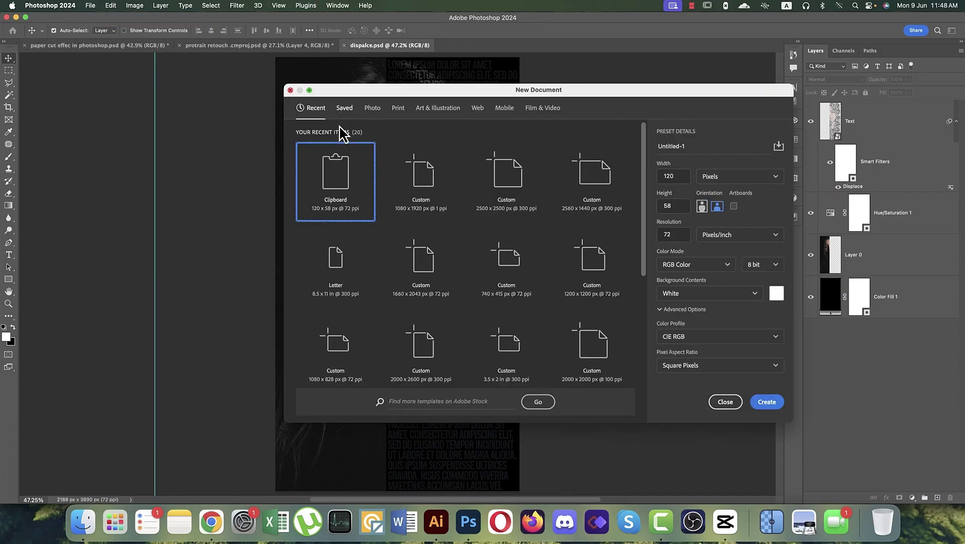
{"action": "left_click", "coordinate": [406, 195]}
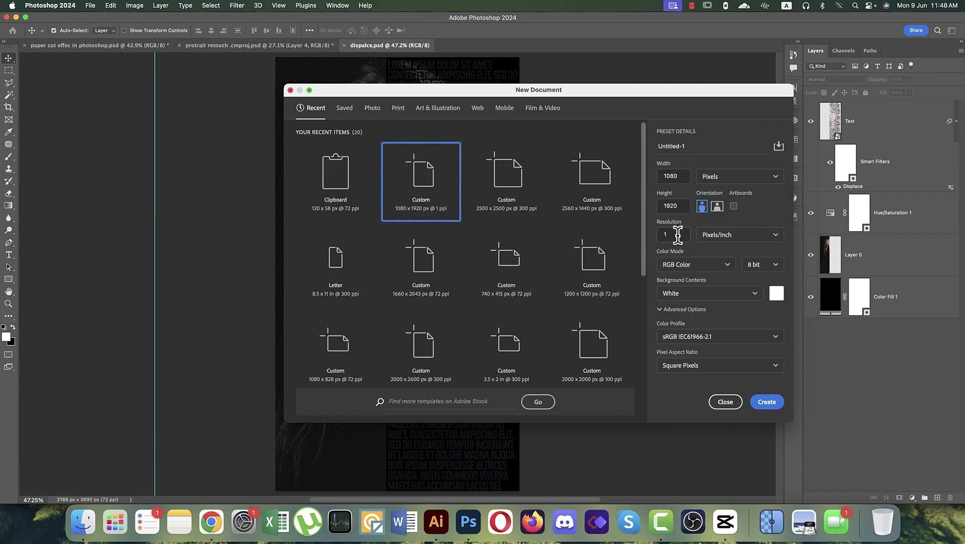
{"action": "double_click", "coordinate": [656, 235]}
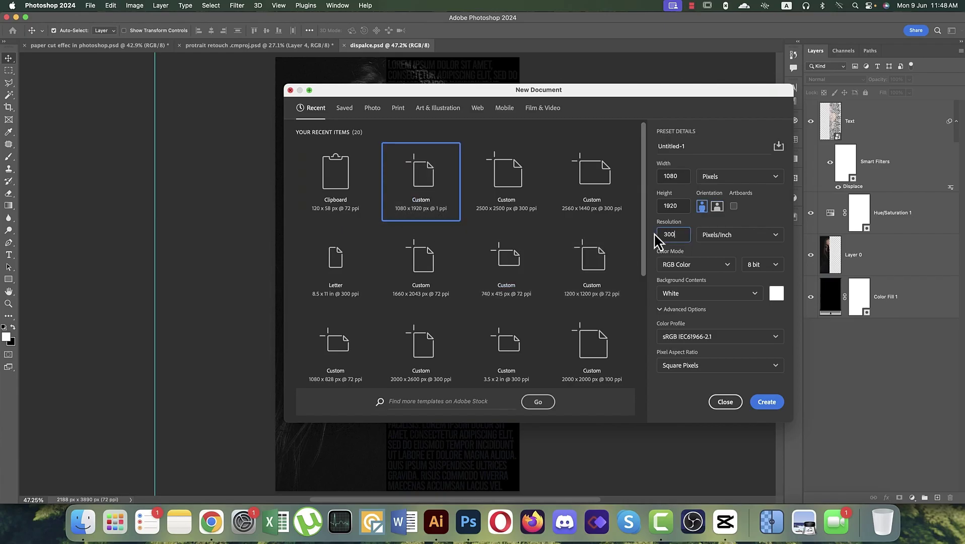
{"action": "left_click", "coordinate": [771, 403]}
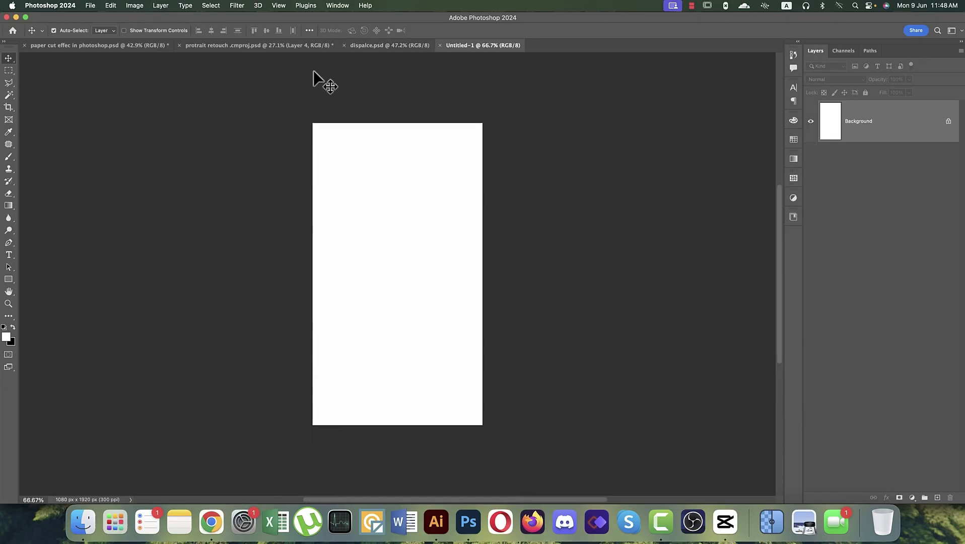
Place the dark unsplash portrait from Downloads as an embedded image, scaled to fill the canvas
{"action": "left_click", "coordinate": [90, 6]}
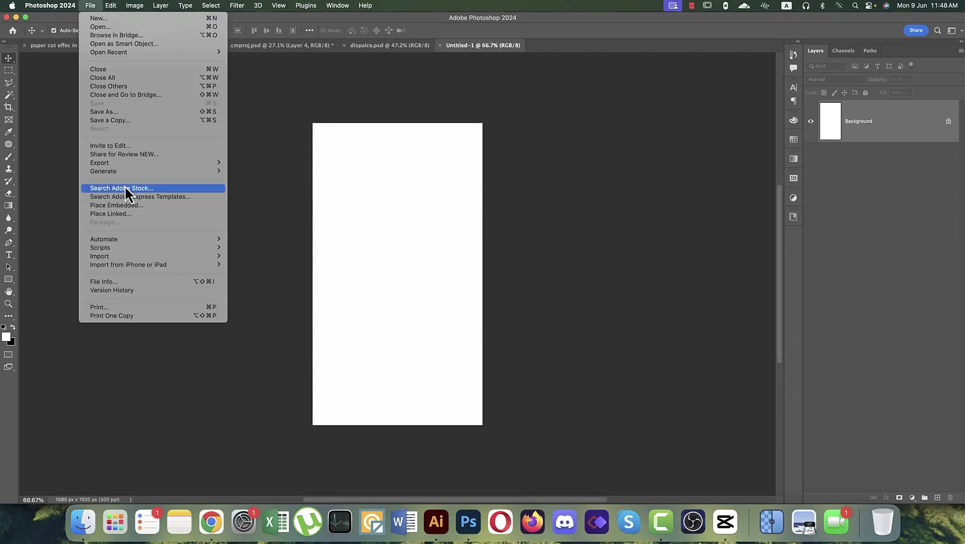
{"action": "left_click", "coordinate": [129, 207]}
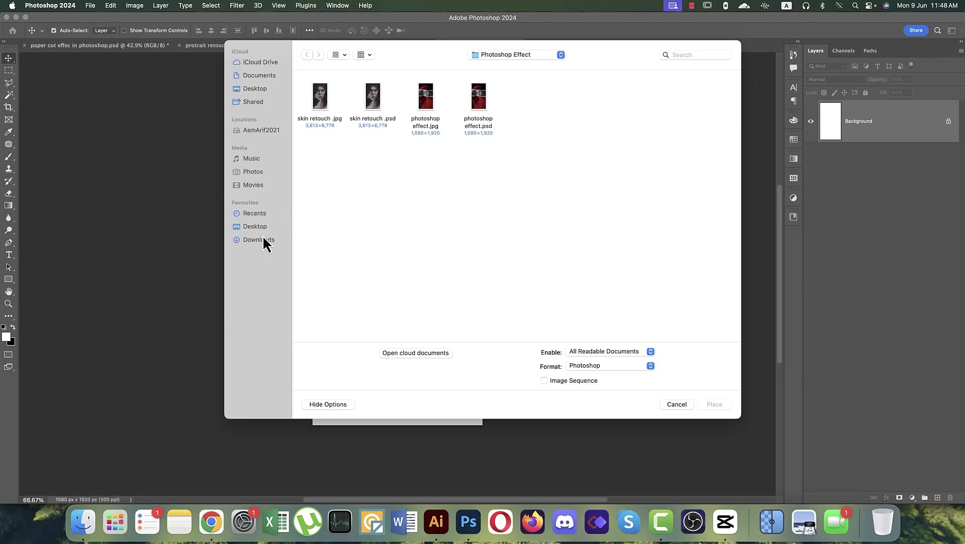
{"action": "left_click", "coordinate": [262, 240]}
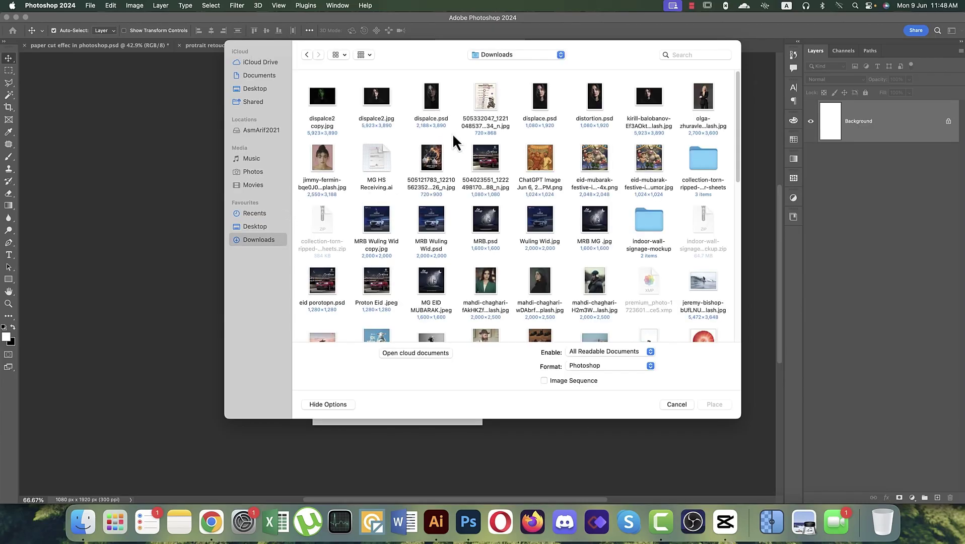
{"action": "double_click", "coordinate": [649, 97]}
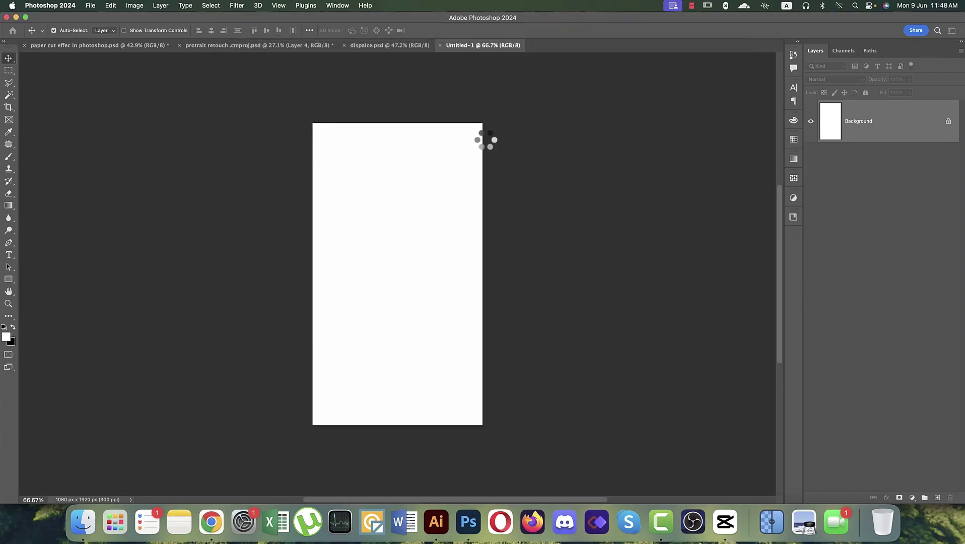
{"action": "left_click_drag", "start_coordinate": [398, 218], "coordinate": [402, 127]}
{"action": "left_click_drag", "start_coordinate": [397, 330], "coordinate": [409, 431]}
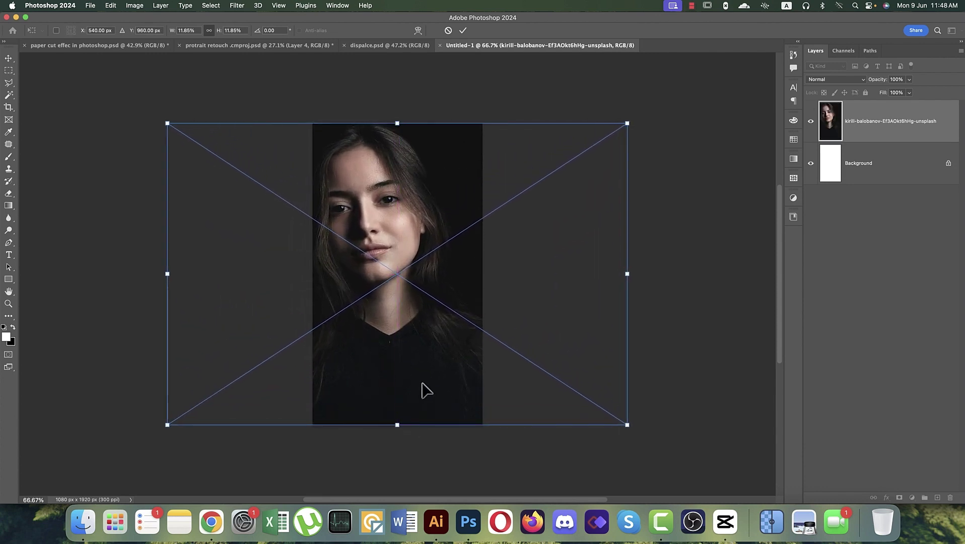
{"action": "left_click_drag", "start_coordinate": [424, 390], "coordinate": [435, 384]}
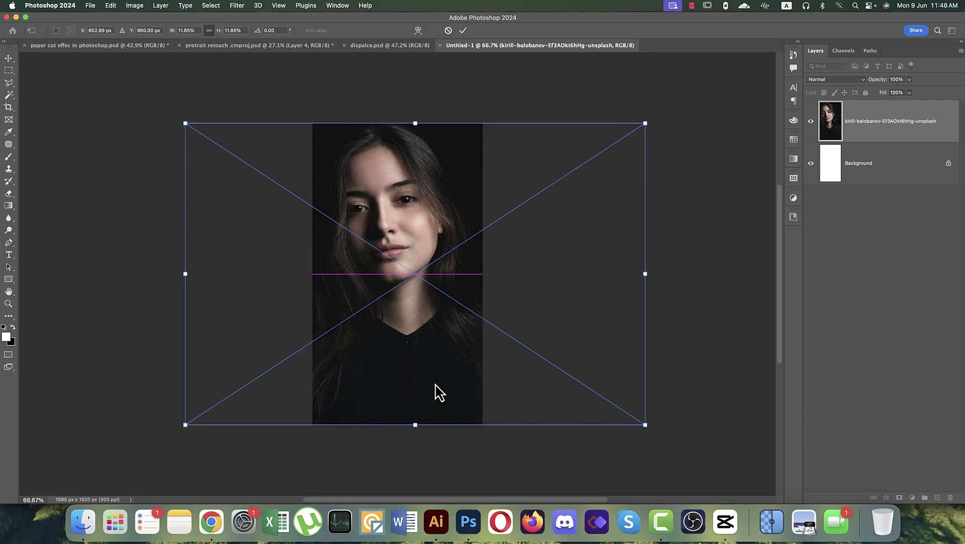
{"action": "key", "text": "Return"}
{"action": "left_click", "coordinate": [903, 169]}
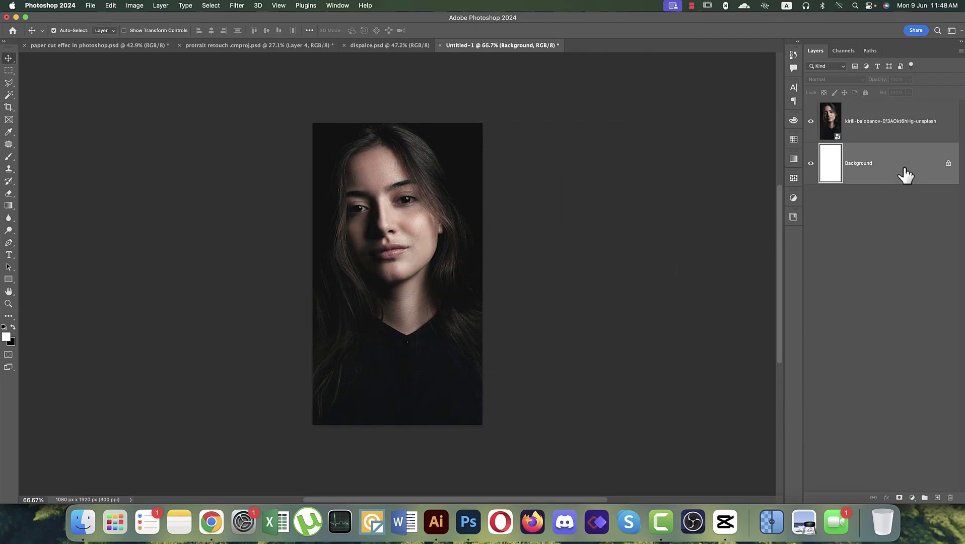
Delete the Background layer, rasterize the portrait layer, rename it 'photo', and duplicate it
{"action": "key", "text": "Delete"}
{"action": "right_click", "coordinate": [868, 126]}
{"action": "left_click", "coordinate": [886, 254]}
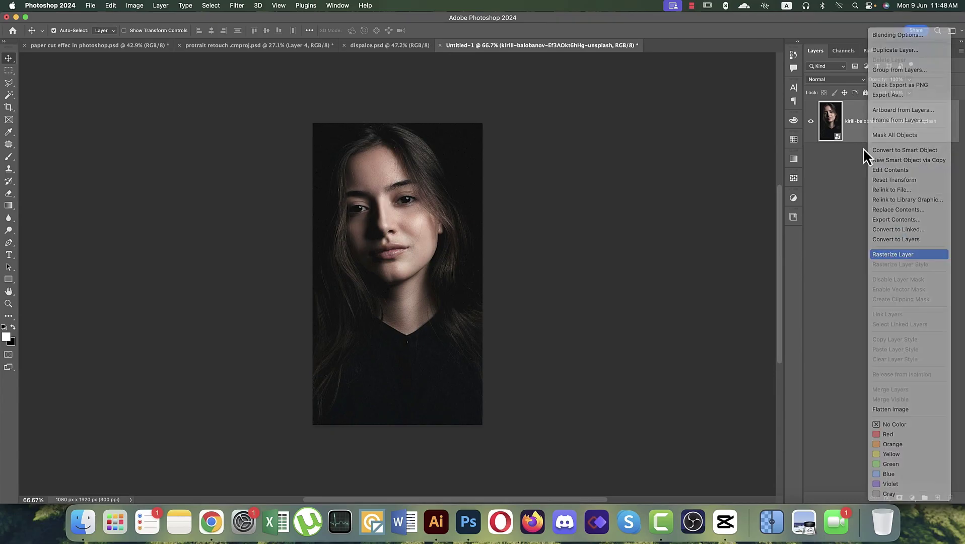
{"action": "double_click", "coordinate": [856, 121]}
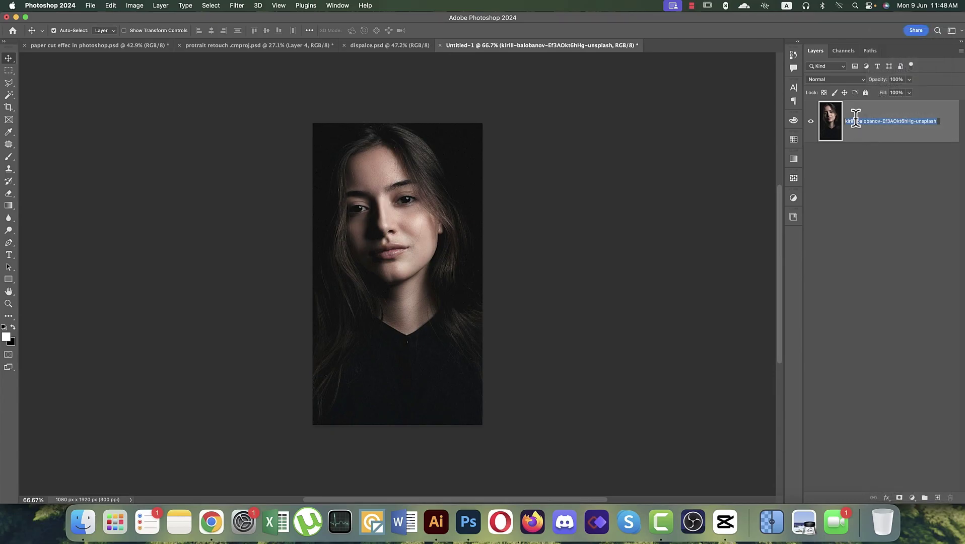
{"action": "type", "text": "photo"}
{"action": "key", "text": "Return"}
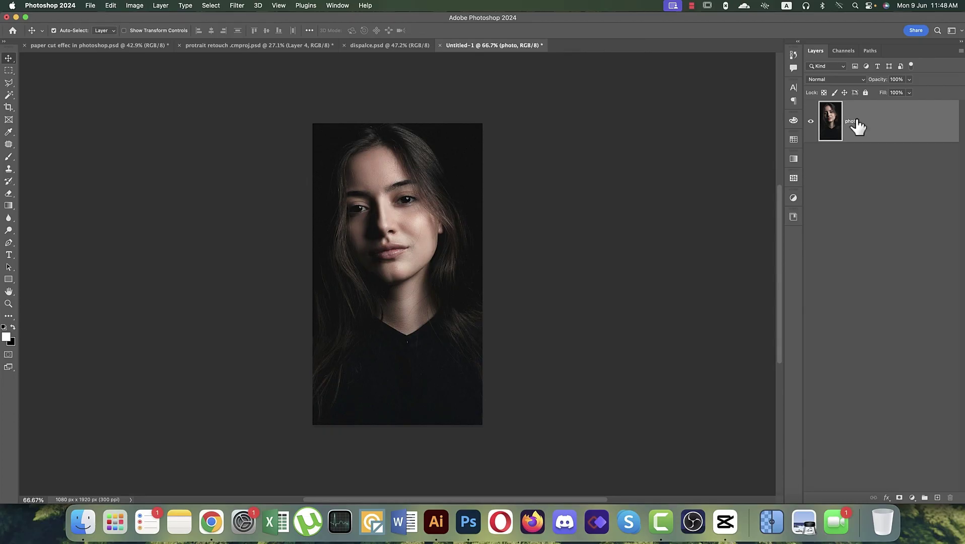
{"action": "key", "text": "super+j"}
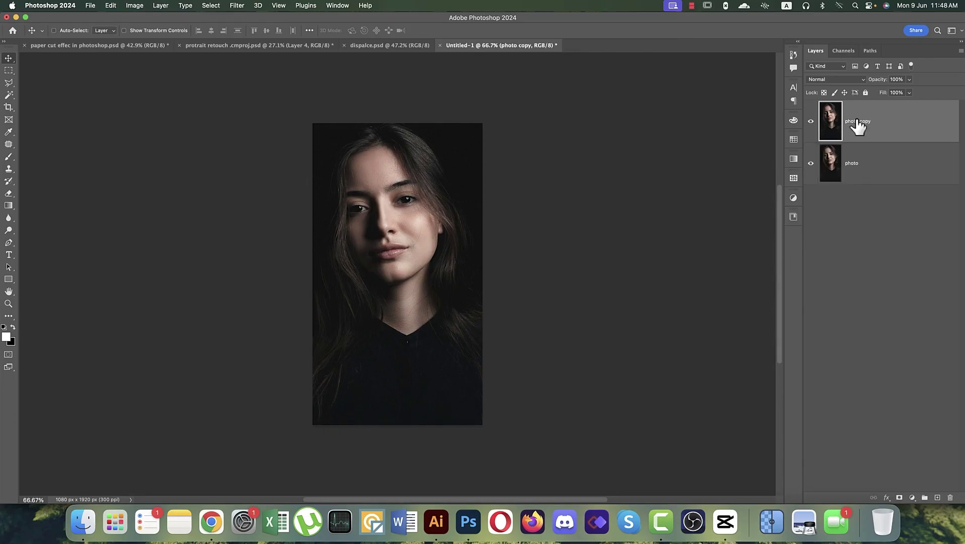
Save the document as dsp.psd, accepting the default Photoshop format options
{"action": "key", "text": "super+shift+s"}
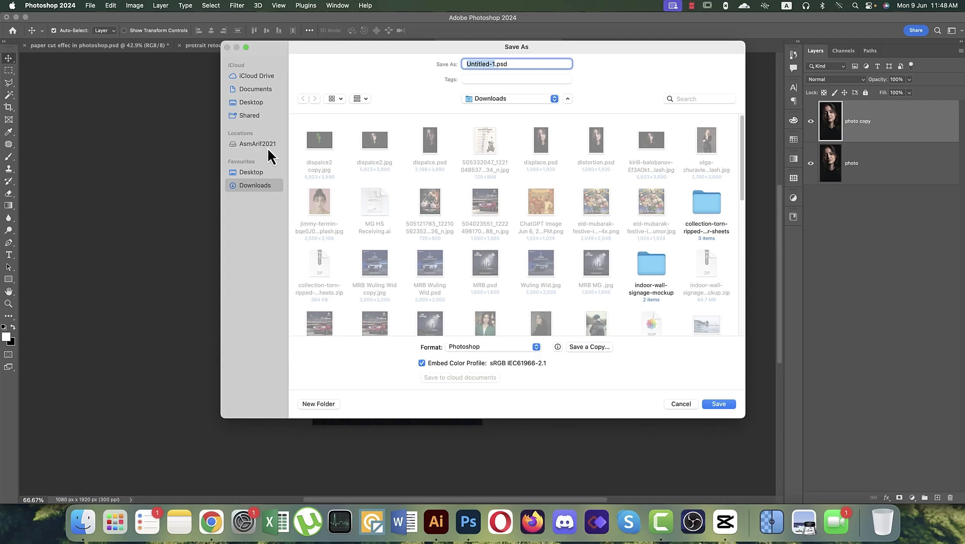
{"action": "type", "text": "dsp"}
{"action": "key", "text": "Return"}
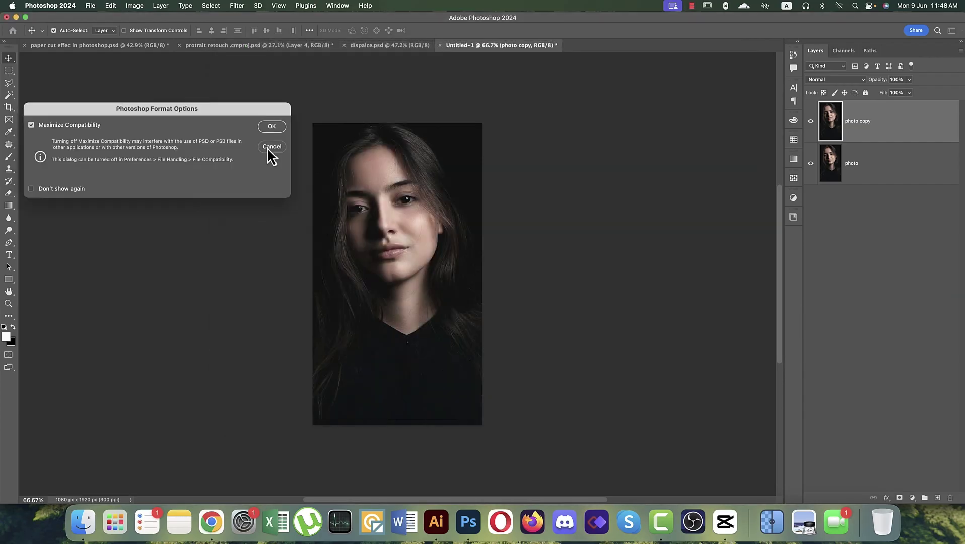
{"action": "key", "text": "Return"}
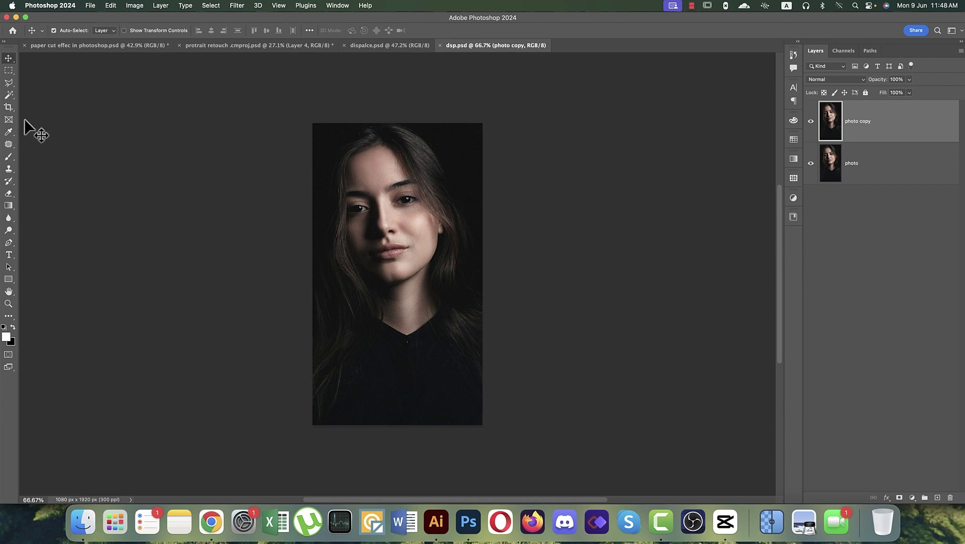
Add a vertical guide at the canvas centre and draw a text box over the right half
{"action": "key", "text": "super+r"}
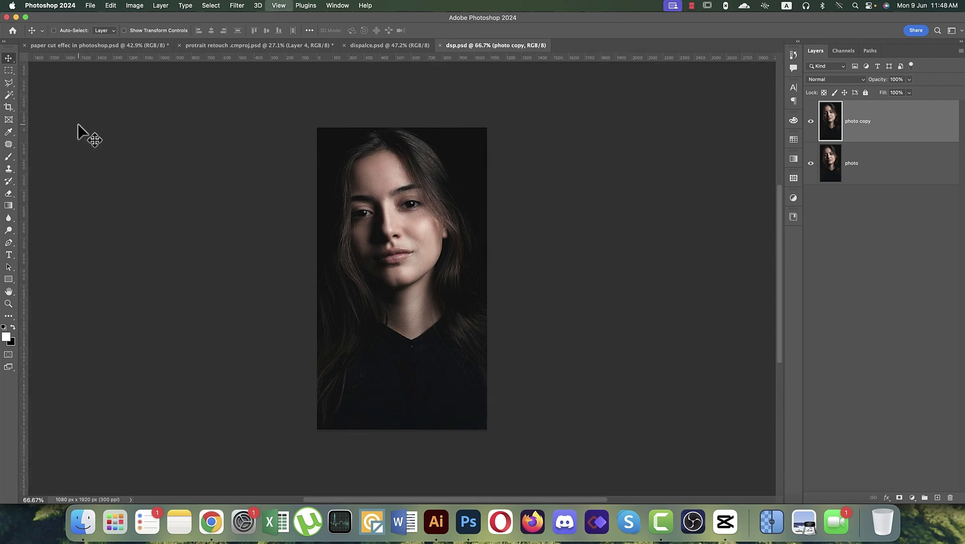
{"action": "left_click_drag", "start_coordinate": [25, 184], "coordinate": [409, 217]}
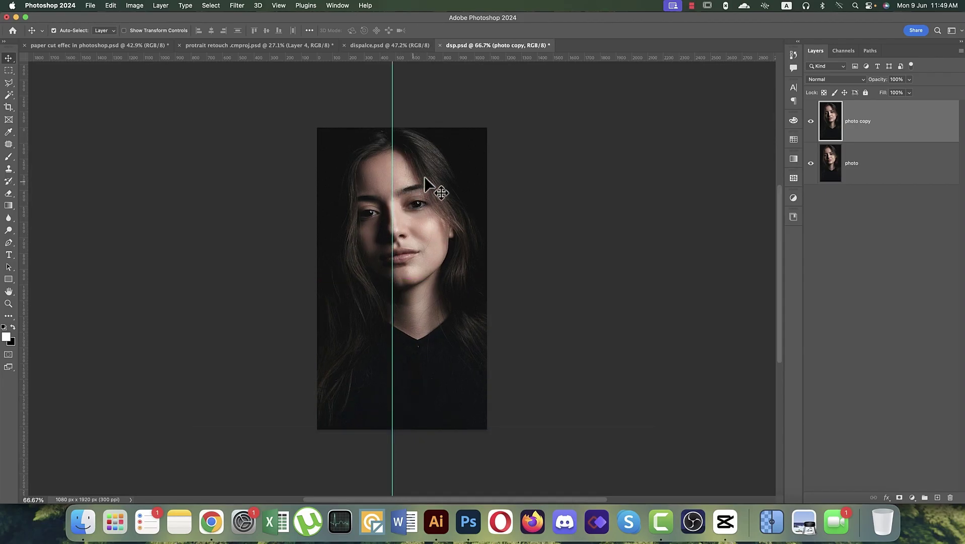
{"action": "left_click", "coordinate": [10, 255]}
{"action": "left_click_drag", "start_coordinate": [392, 128], "coordinate": [489, 426]}
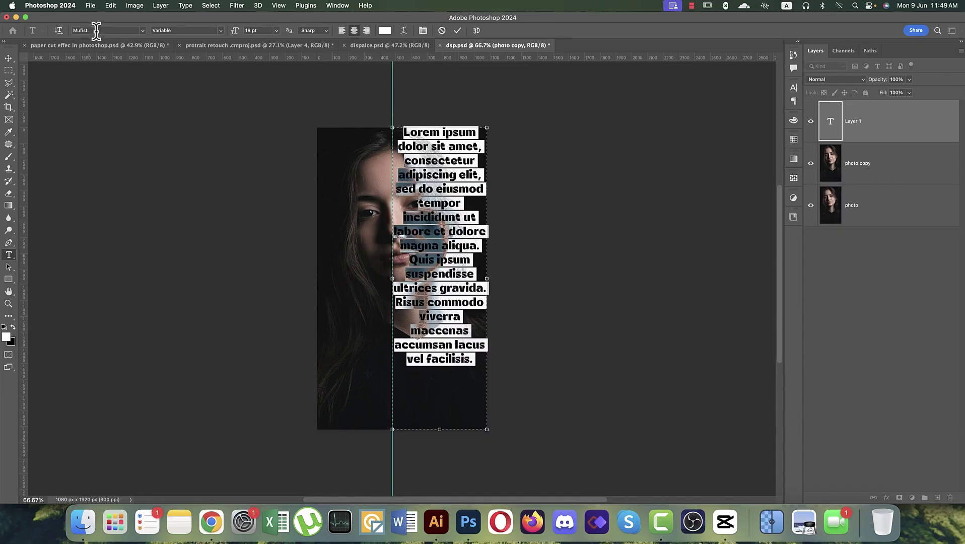
Set the lorem ipsum paragraph to Bebas Regular, left-aligned
{"action": "key", "text": "BackSpace"}
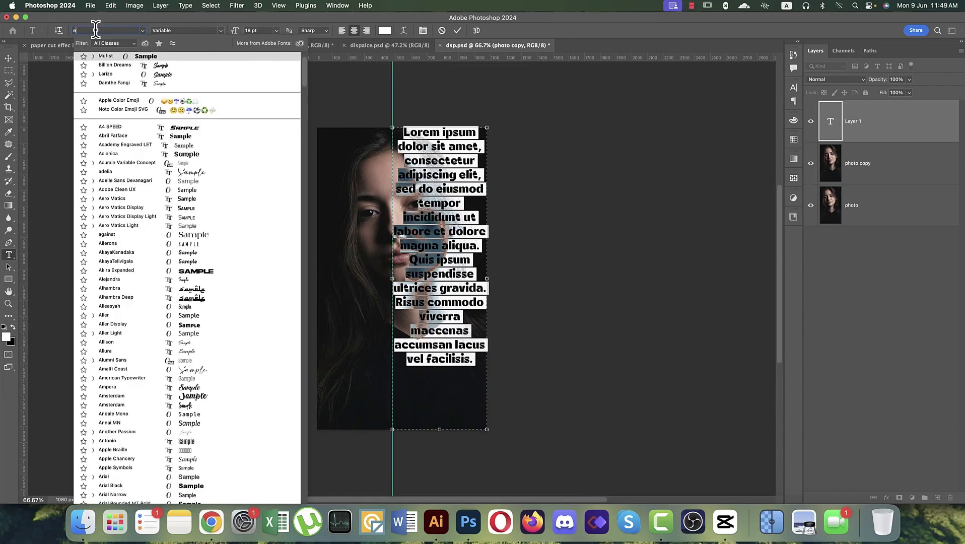
{"action": "type", "text": "be"}
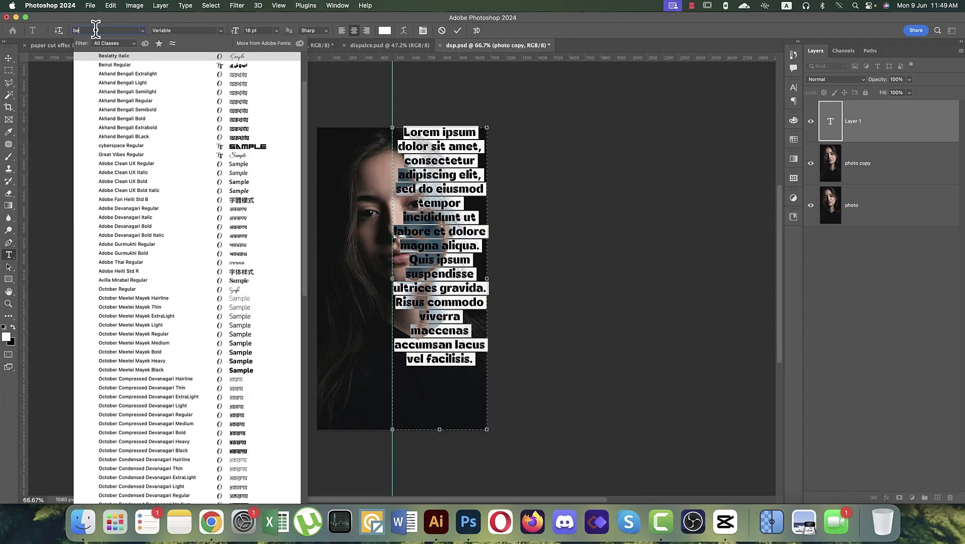
{"action": "type", "text": "n"}
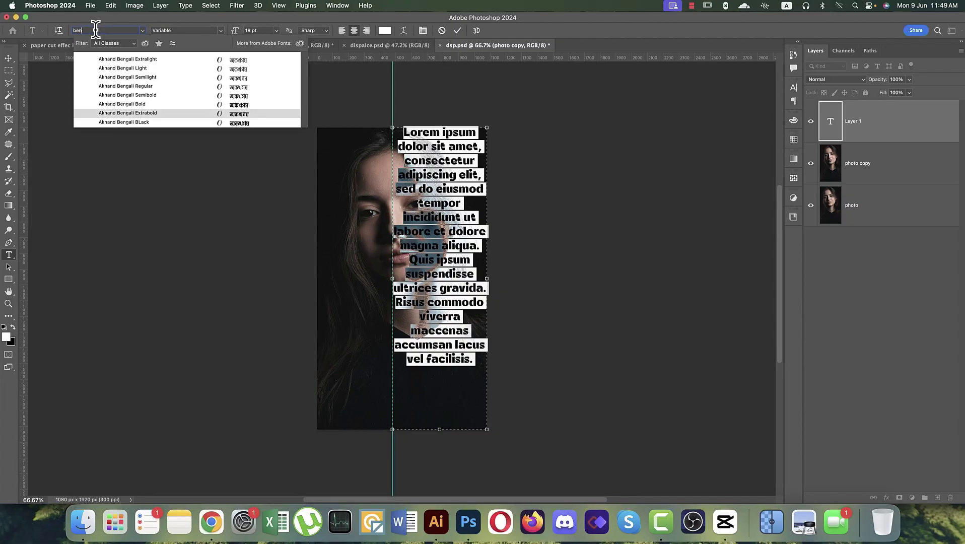
{"action": "key", "text": "BackSpace"}
{"action": "type", "text": "b"}
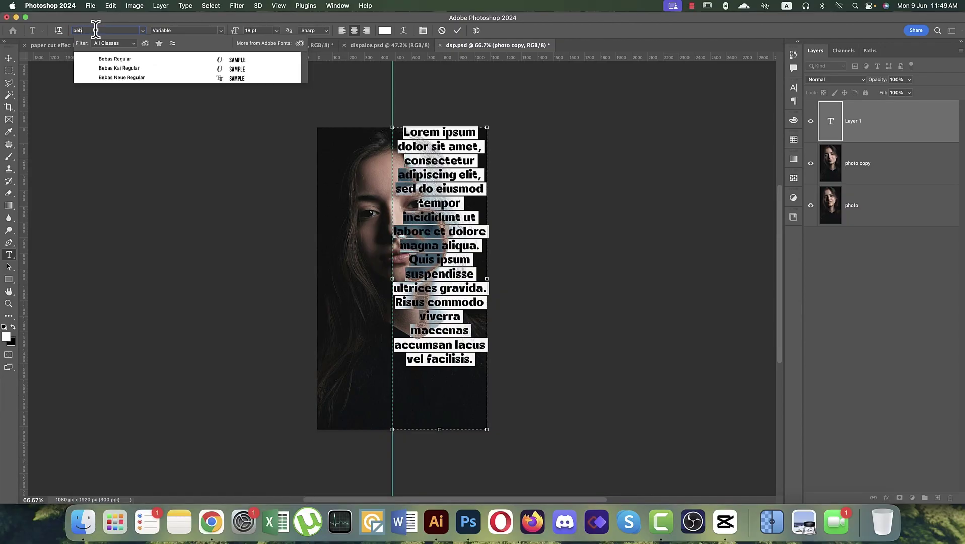
{"action": "left_click", "coordinate": [144, 58]}
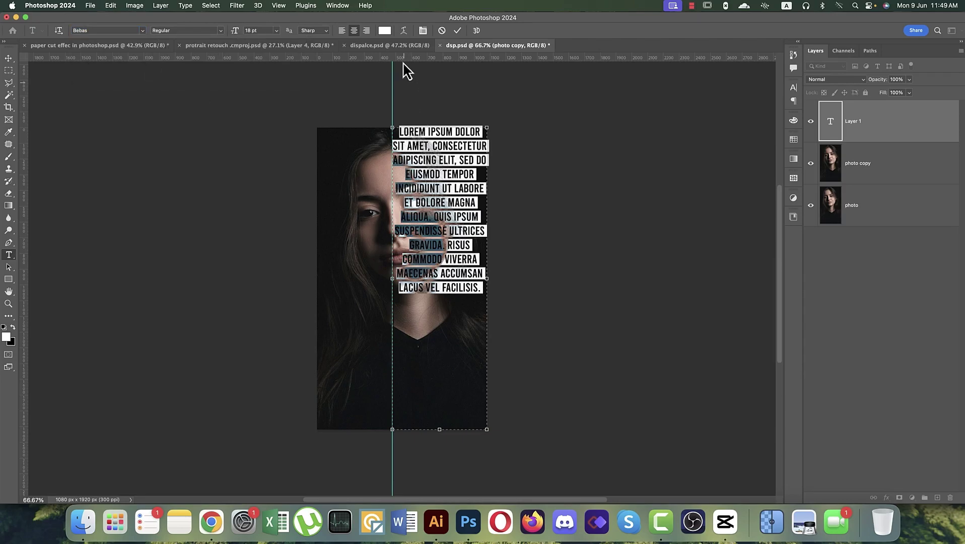
{"action": "left_click", "coordinate": [343, 31]}
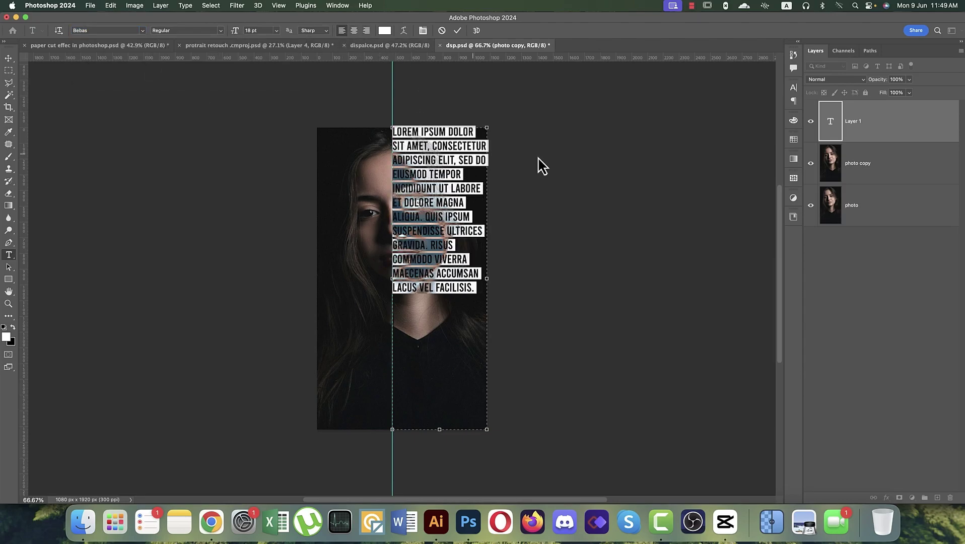
{"action": "left_click", "coordinate": [795, 90]}
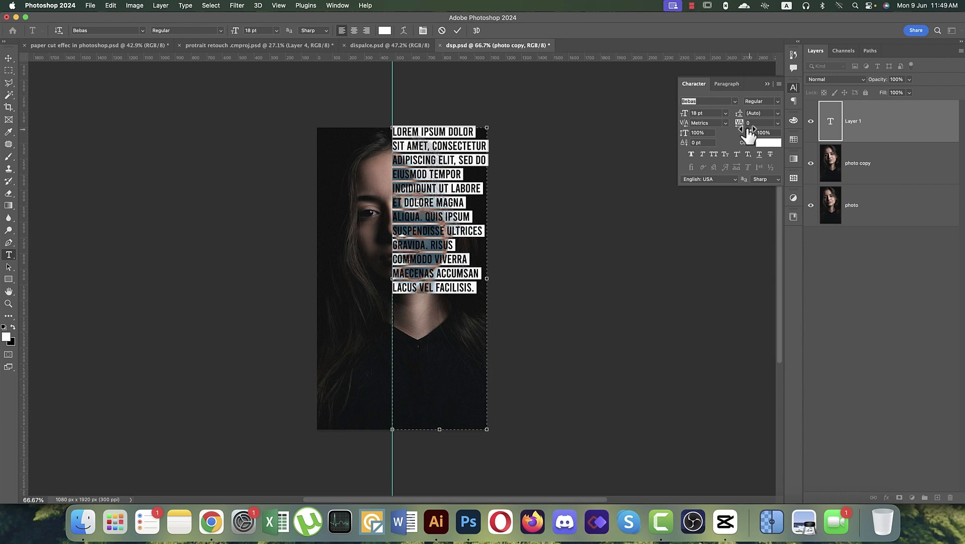
Tighten the paragraph's line spacing down to 10 pt
{"action": "left_click_drag", "start_coordinate": [742, 121], "coordinate": [684, 122]}
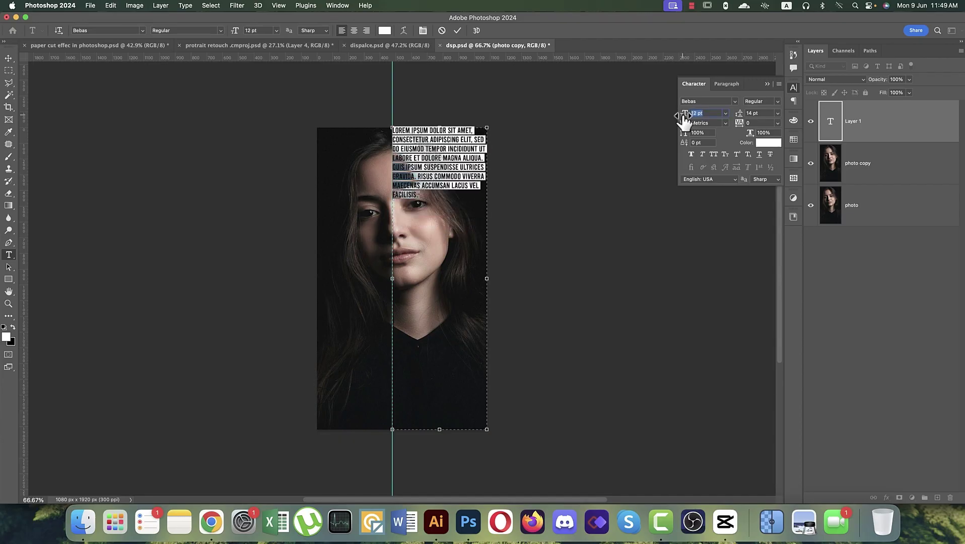
{"action": "left_click", "coordinate": [434, 201]}
{"action": "left_click_drag", "start_coordinate": [437, 198], "coordinate": [389, 127]}
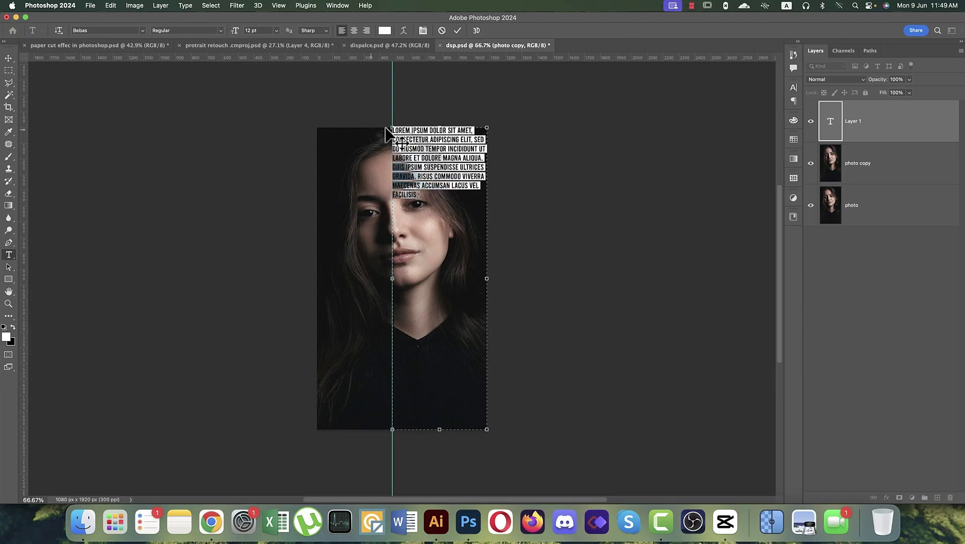
{"action": "left_click", "coordinate": [793, 88]}
{"action": "left_click_drag", "start_coordinate": [740, 119], "coordinate": [735, 122]}
{"action": "left_click", "coordinate": [420, 180]}
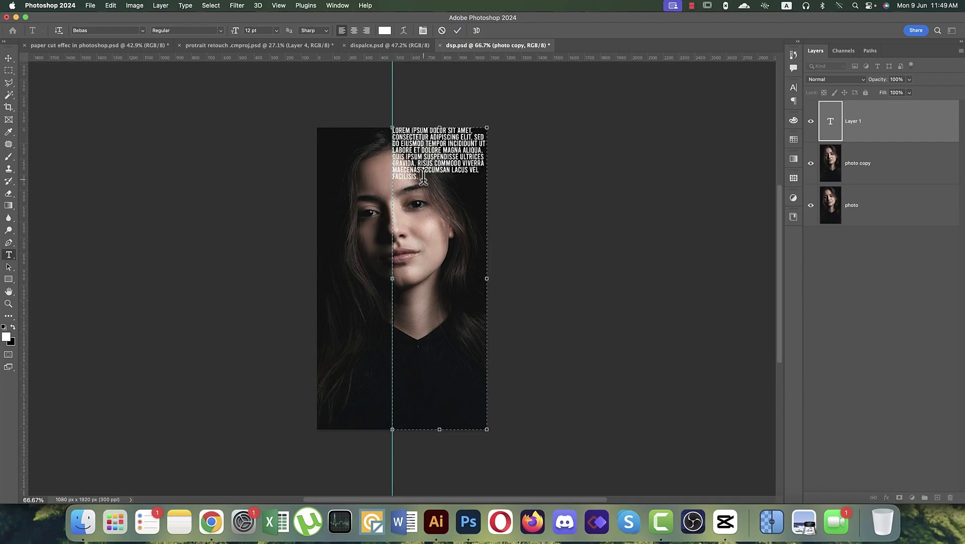
{"action": "left_click_drag", "start_coordinate": [424, 177], "coordinate": [384, 129]}
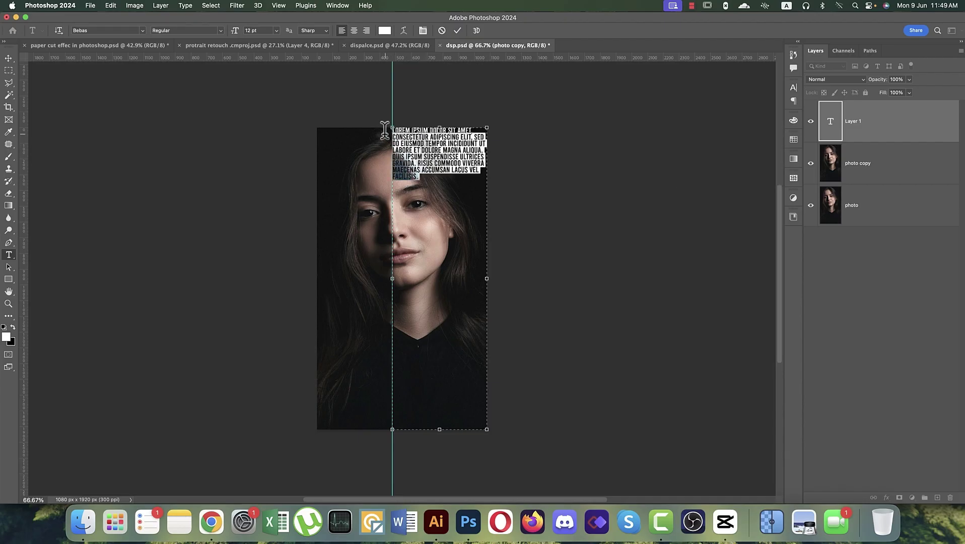
Copy the lorem ipsum paragraph and paste it twice so it fills the right half
{"action": "key", "text": "ctrl+c"}
{"action": "left_click", "coordinate": [420, 175]}
{"action": "key", "text": "ctrl+v"}
{"action": "key", "text": "ctrl+v"}
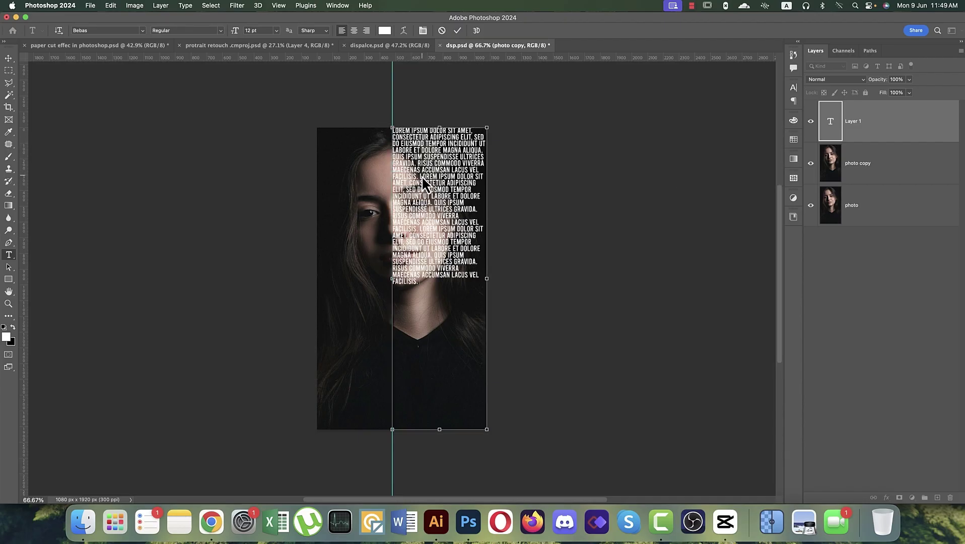
{"action": "key", "text": "ctrl+v"}
{"action": "key", "text": "ctrl+v"}
{"action": "key", "text": "ctrl+v"}
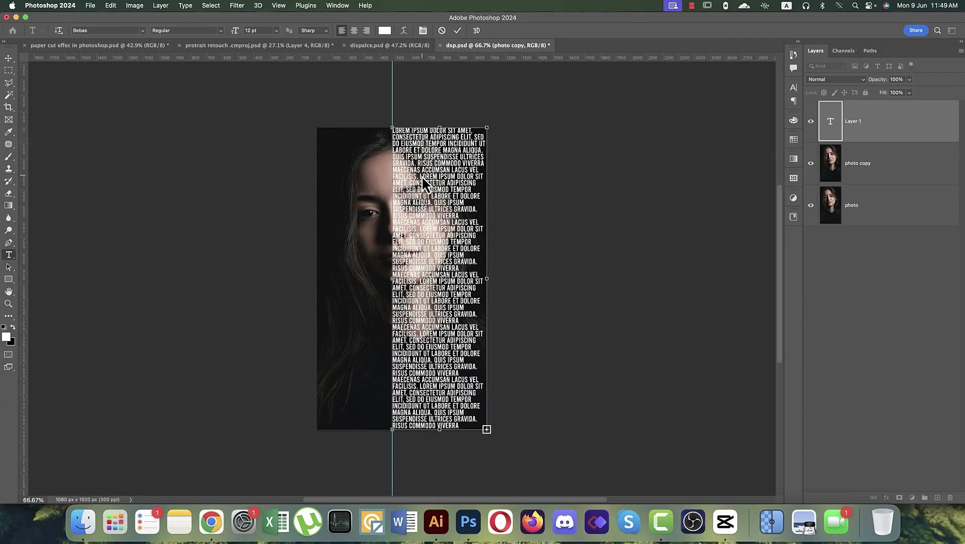
{"action": "left_click", "coordinate": [8, 58]}
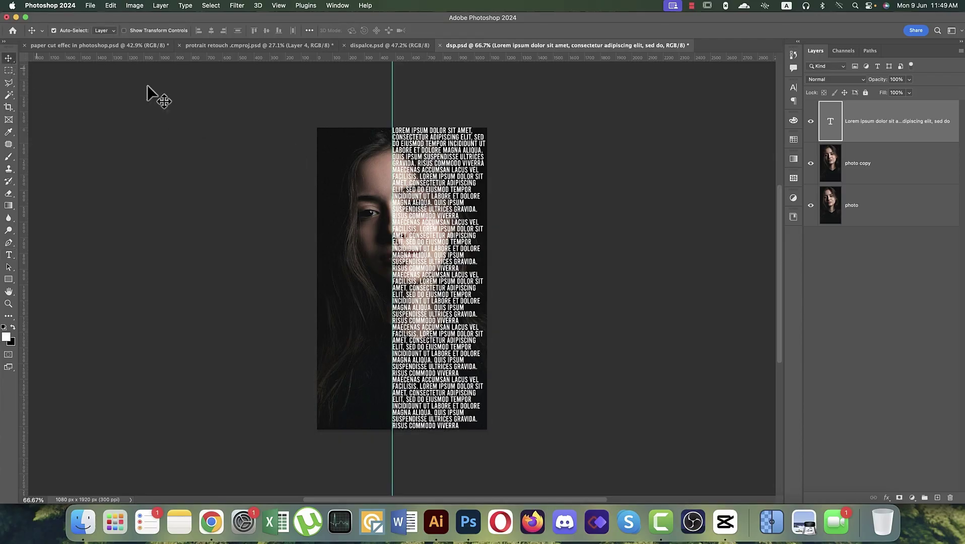
{"action": "left_click", "coordinate": [899, 166]}
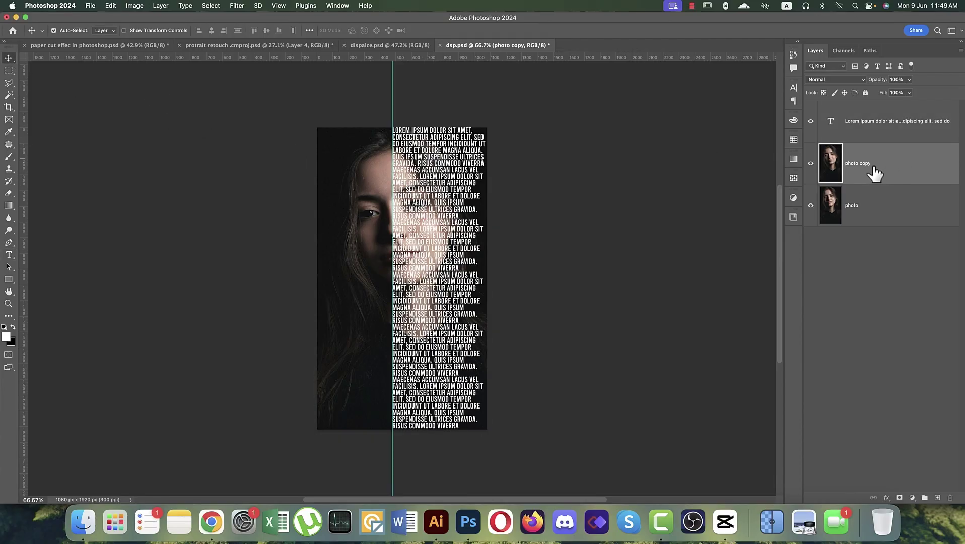
Move photo copy above the text layer, try a clipping mask, then release it
{"action": "left_click_drag", "start_coordinate": [887, 167], "coordinate": [877, 123]}
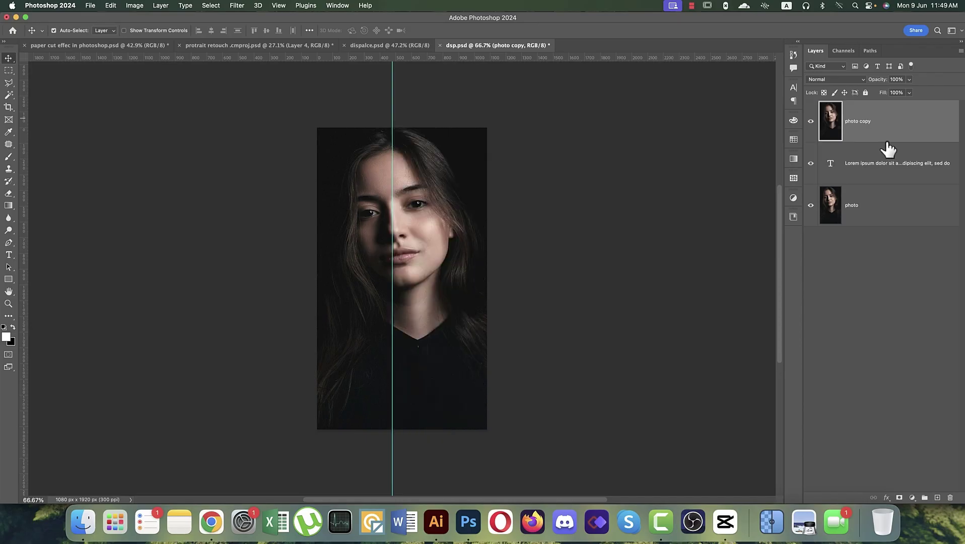
{"action": "right_click", "coordinate": [891, 128]}
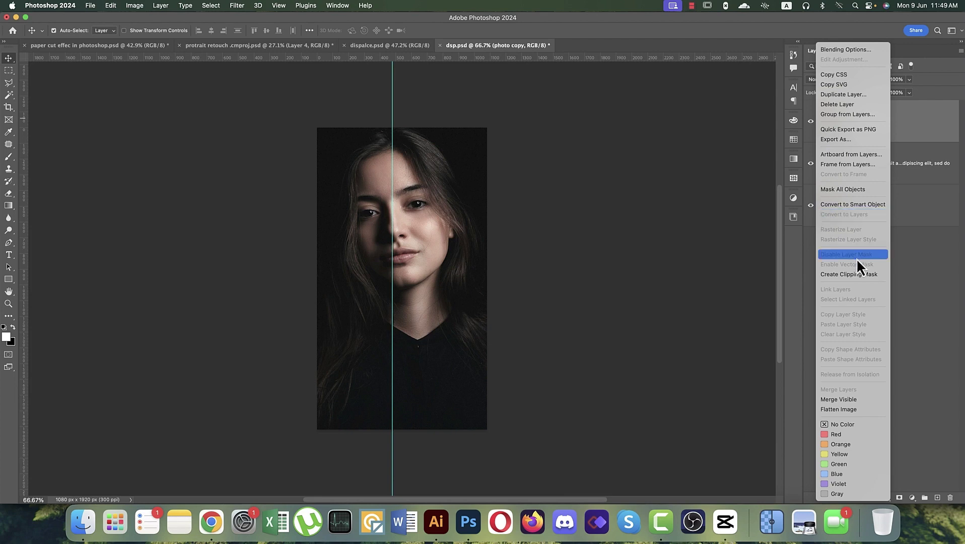
{"action": "left_click", "coordinate": [855, 273]}
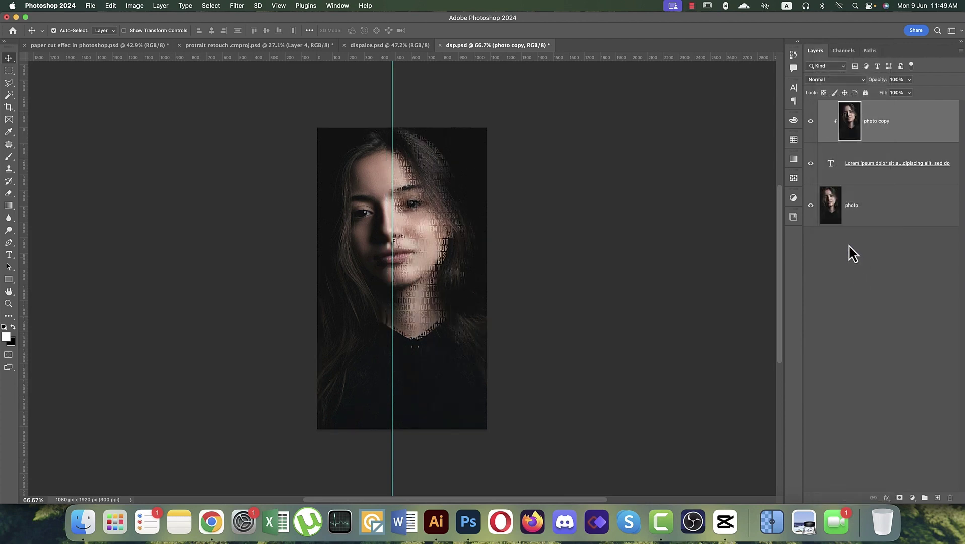
{"action": "left_click", "coordinate": [811, 205]}
{"action": "left_click", "coordinate": [811, 205]}
{"action": "left_click", "coordinate": [810, 205]}
{"action": "left_click", "coordinate": [810, 205]}
{"action": "key", "text": "super+alt+g"}
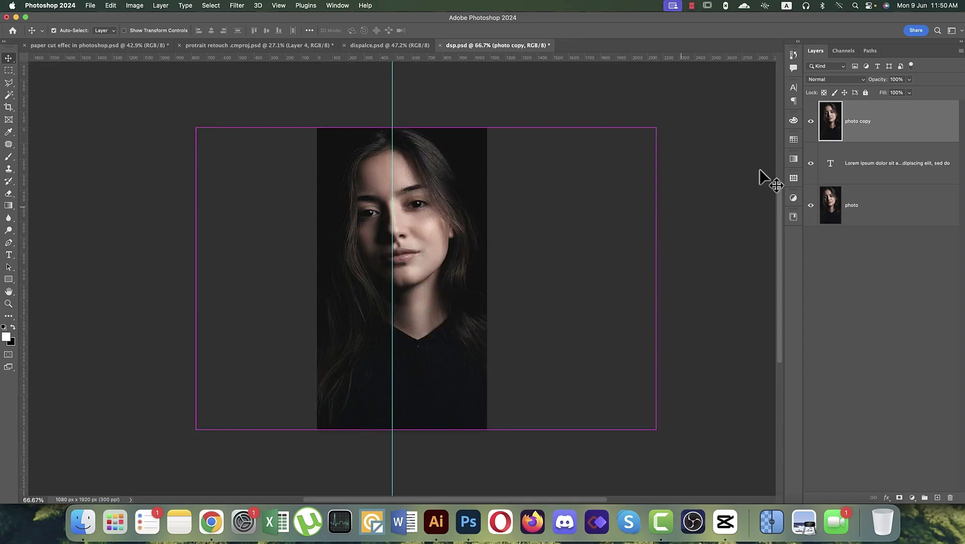
Nudge the photo layer slightly with Free Transform, checking it against the text
{"action": "left_click", "coordinate": [811, 122]}
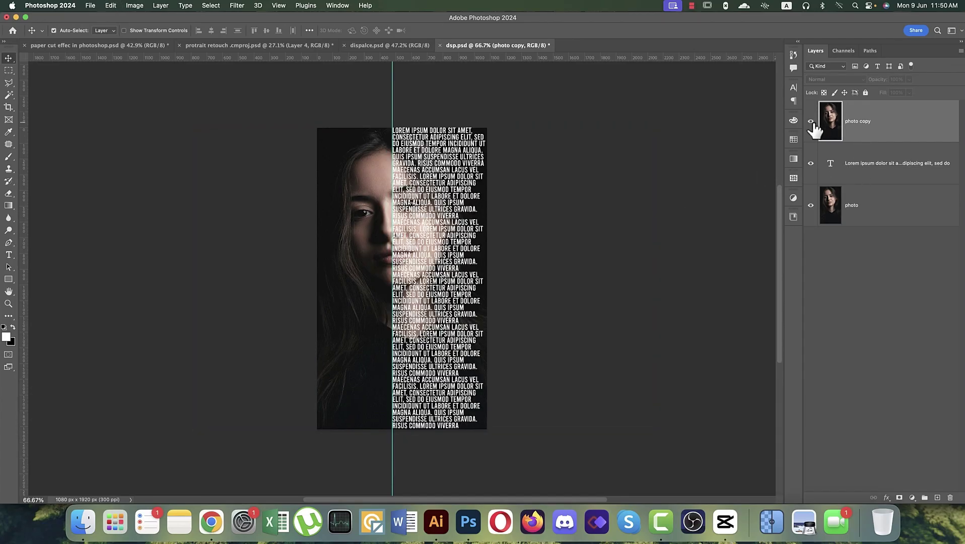
{"action": "left_click", "coordinate": [811, 122]}
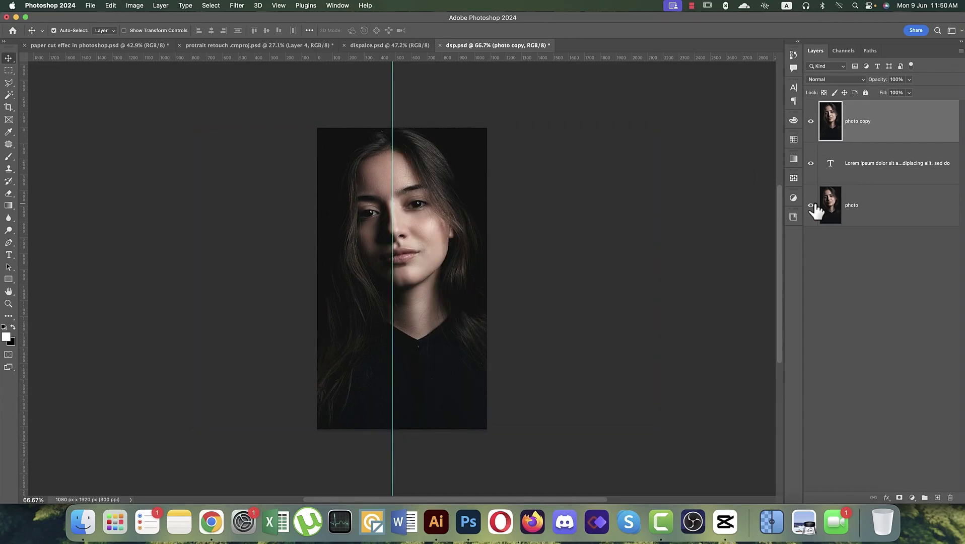
{"action": "left_click", "coordinate": [811, 122]}
{"action": "left_click", "coordinate": [811, 122]}
{"action": "left_click", "coordinate": [863, 224]}
{"action": "key", "text": "super+z"}
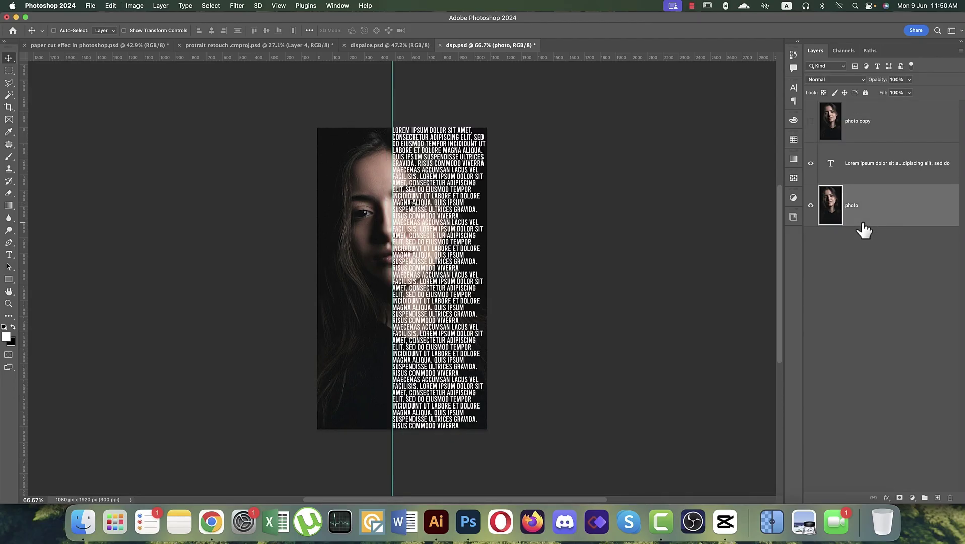
{"action": "key", "text": "super+shift+z"}
{"action": "key", "text": "super+z"}
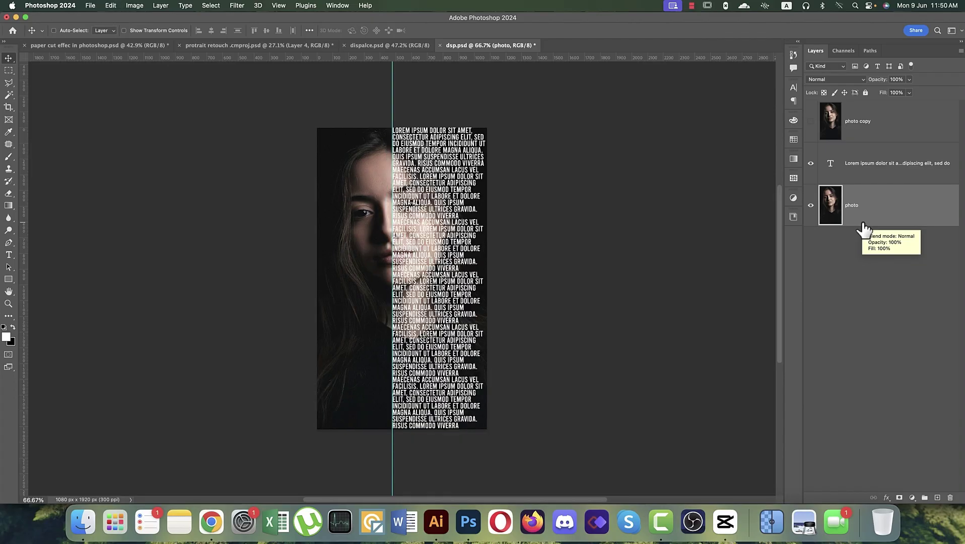
{"action": "key", "text": "super+t"}
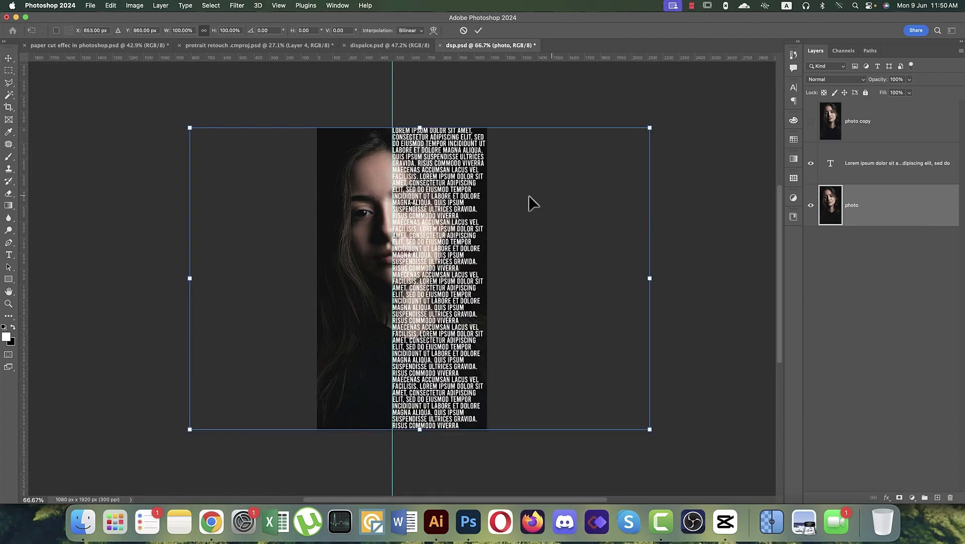
{"action": "mouse_move", "coordinate": [501, 214]}
{"action": "left_mouse_down"}
{"action": "mouse_move", "coordinate": [509, 209]}
{"action": "mouse_move", "coordinate": [497, 212]}
{"action": "left_mouse_up"}
{"action": "key", "text": "Return"}
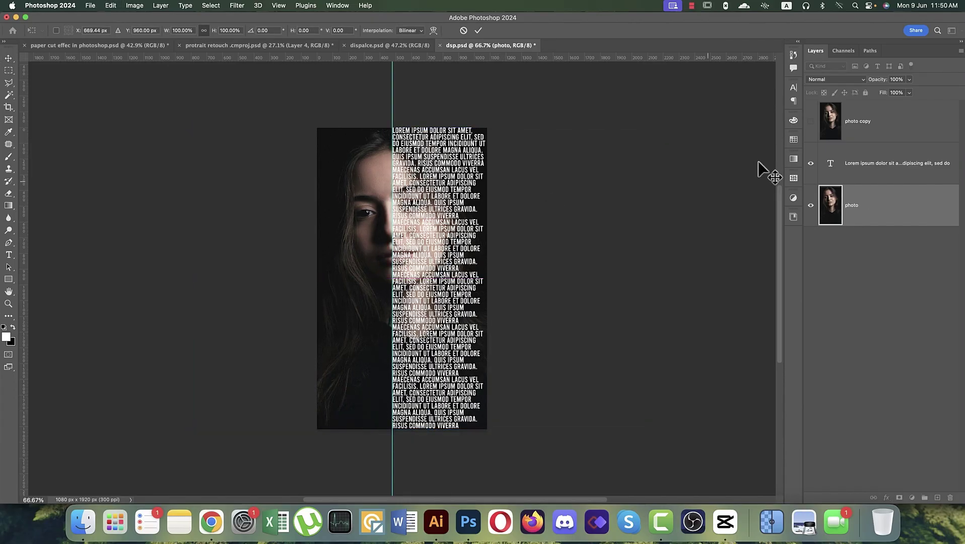
Select both photo and photo copy and align the two layers
{"action": "left_click", "coordinate": [811, 122]}
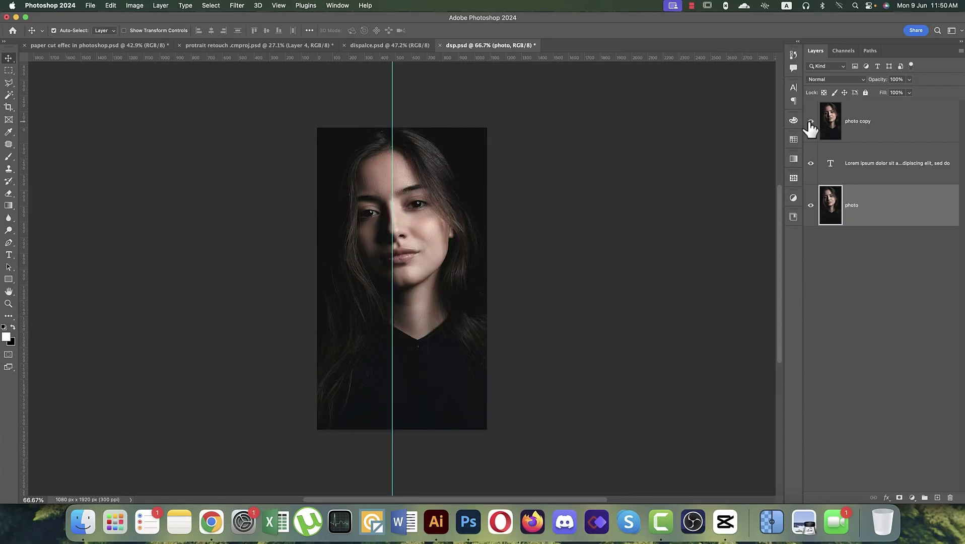
{"action": "left_click", "coordinate": [810, 122]}
{"action": "left_click", "coordinate": [811, 122]}
{"action": "left_click", "coordinate": [909, 132]}
{"action": "left_click", "coordinate": [893, 215], "text": "super"}
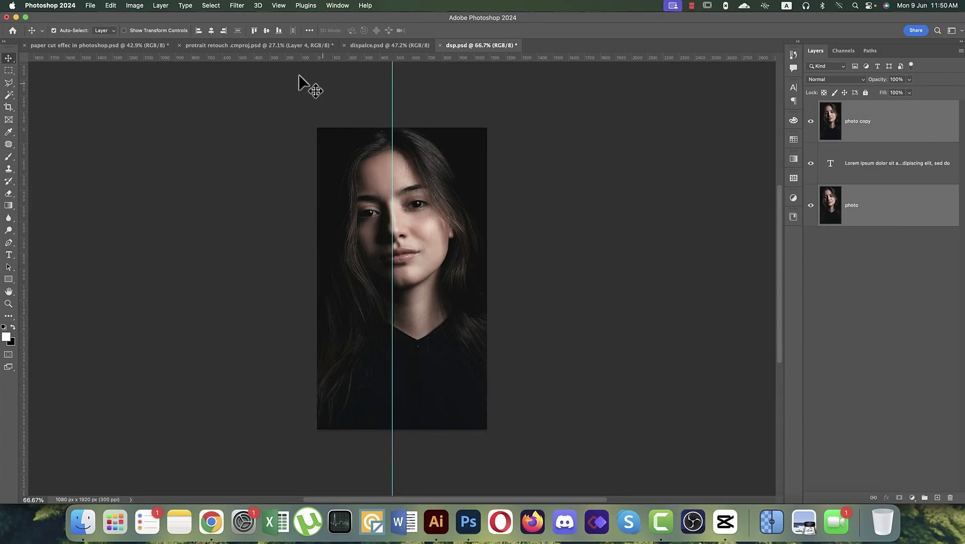
{"action": "left_click", "coordinate": [211, 31]}
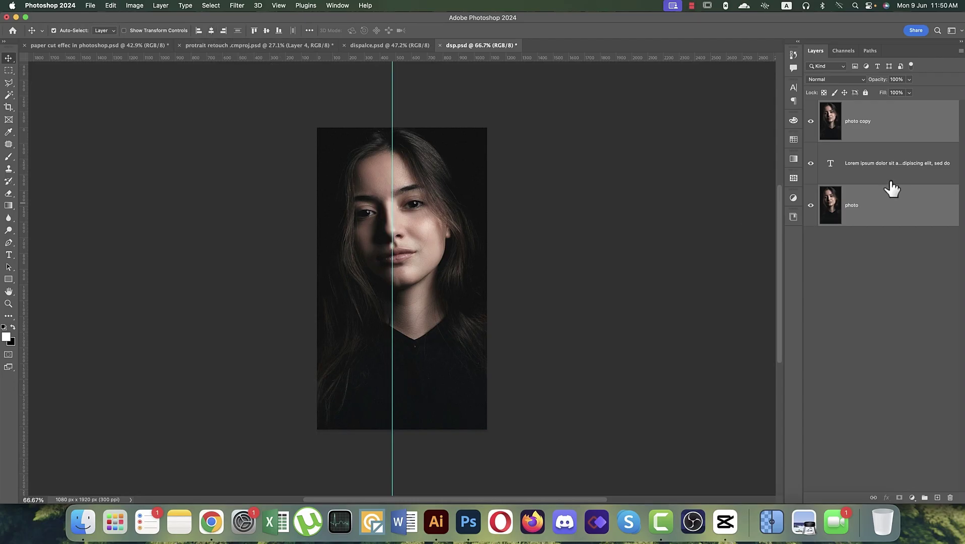
{"action": "left_click", "coordinate": [810, 122]}
{"action": "left_click", "coordinate": [811, 122]}
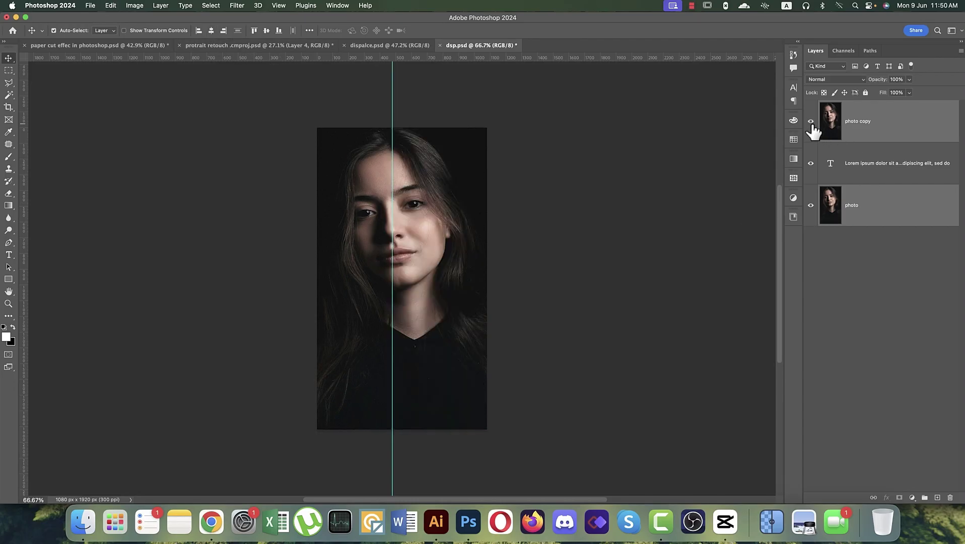
{"action": "left_click", "coordinate": [863, 144]}
Clip photo copy to the lorem ipsum text layer and hide the original photo layer
{"action": "right_click", "coordinate": [883, 128]}
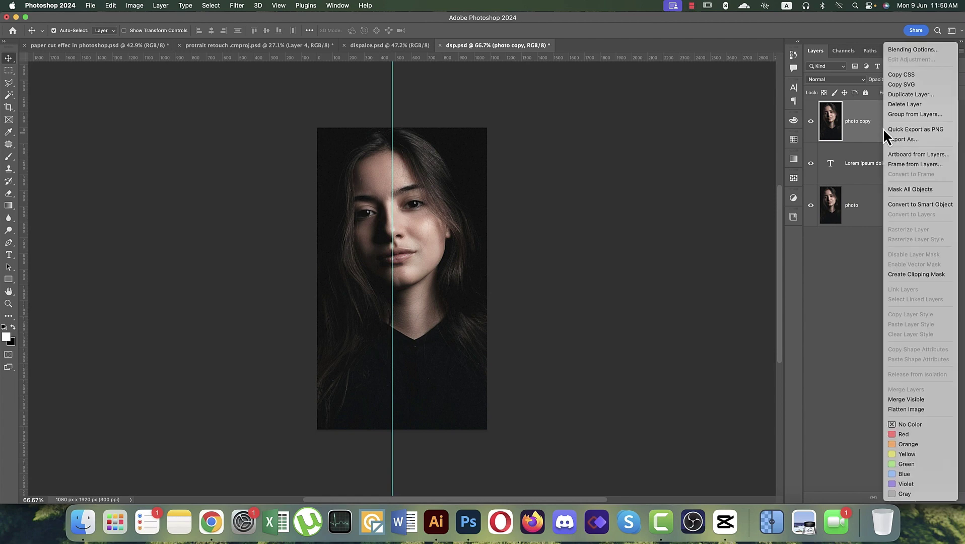
{"action": "left_click", "coordinate": [906, 276]}
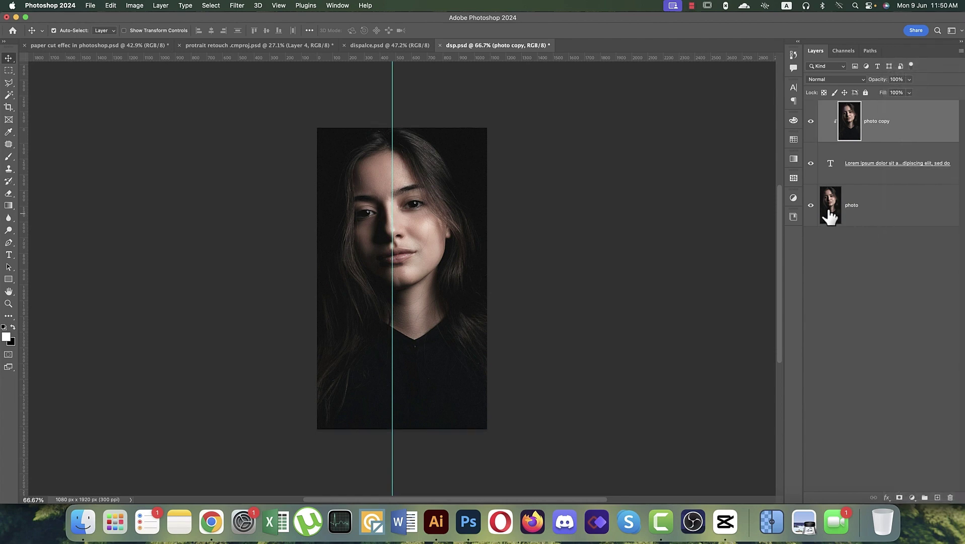
{"action": "left_click", "coordinate": [811, 205]}
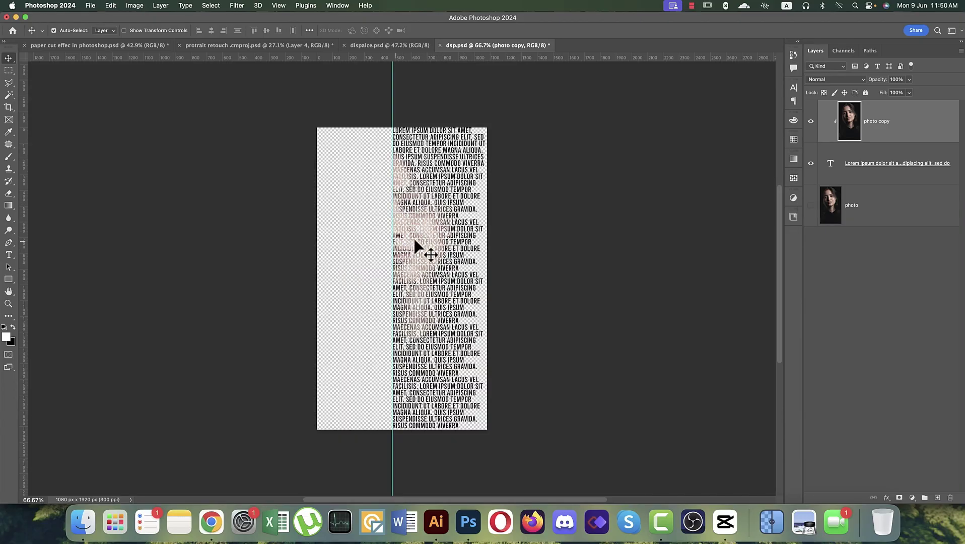
{"action": "left_click", "coordinate": [914, 214]}
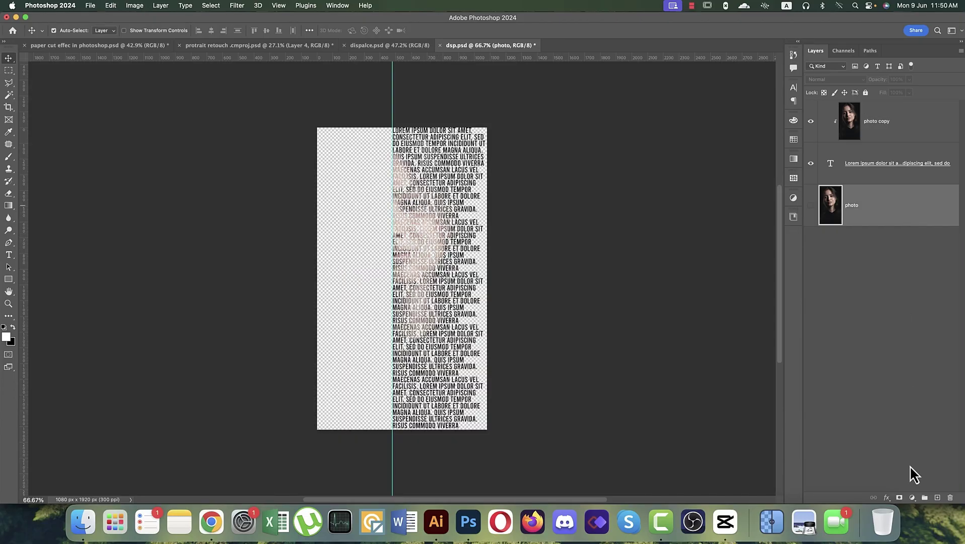
Add a black (000000) Solid Color fill layer, Color Fill 1, beneath the text
{"action": "left_click", "coordinate": [912, 498]}
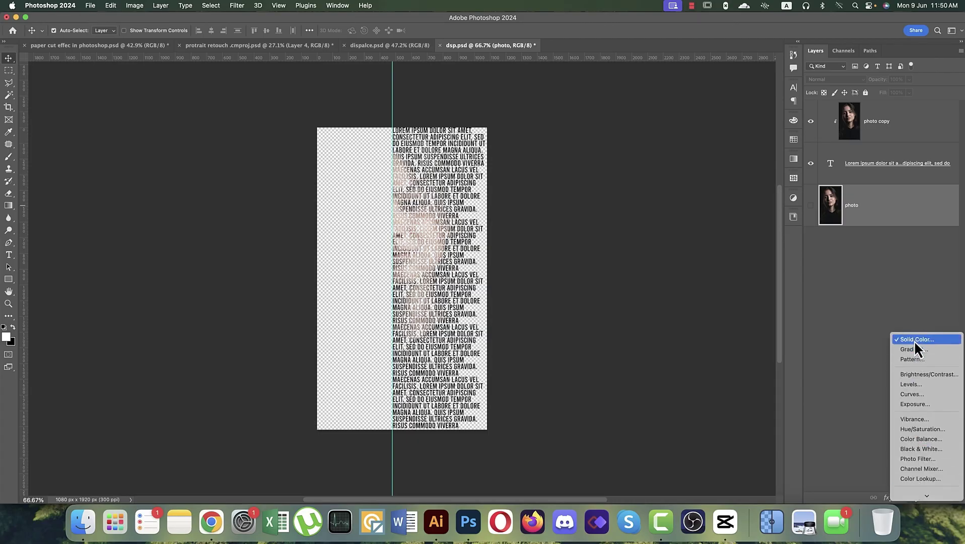
{"action": "left_click", "coordinate": [916, 338]}
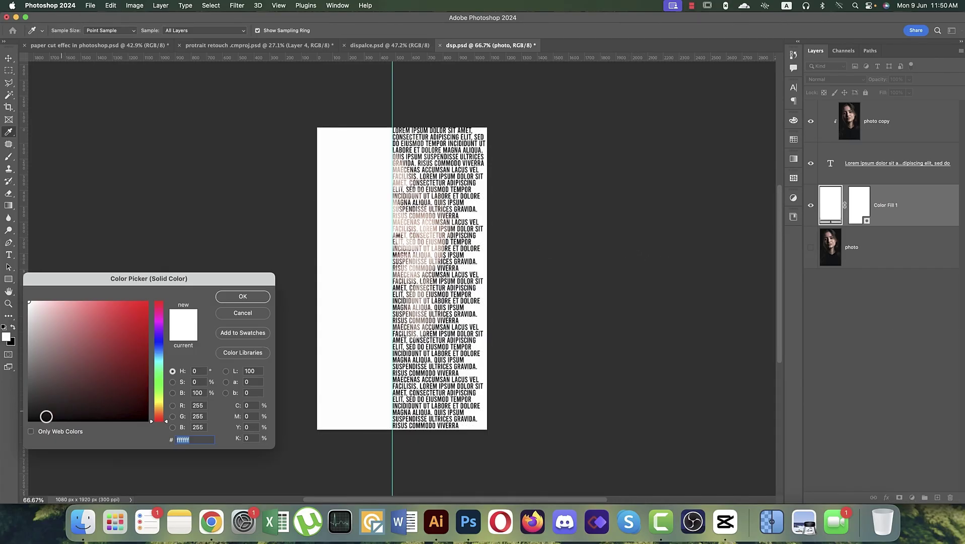
{"action": "left_click_drag", "start_coordinate": [43, 415], "coordinate": [22, 424]}
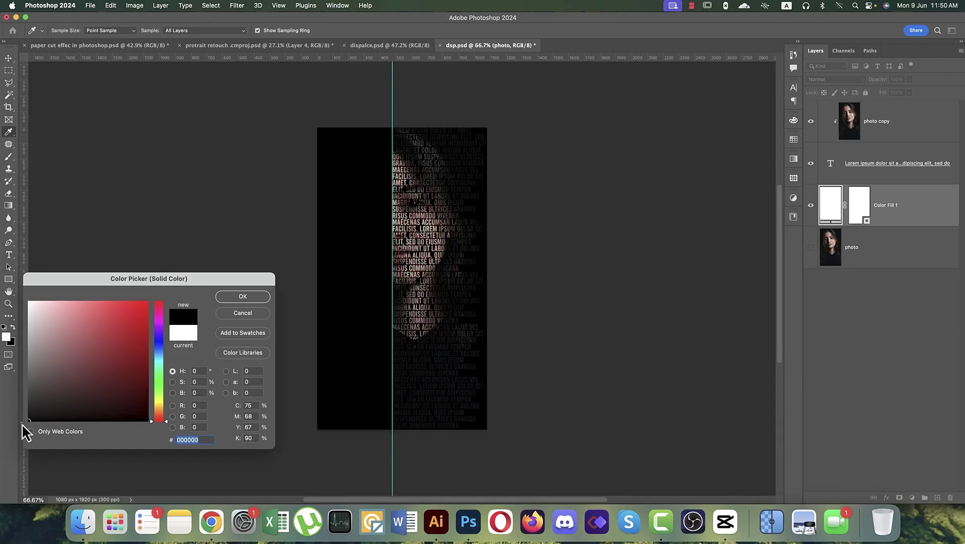
{"action": "left_click", "coordinate": [235, 297]}
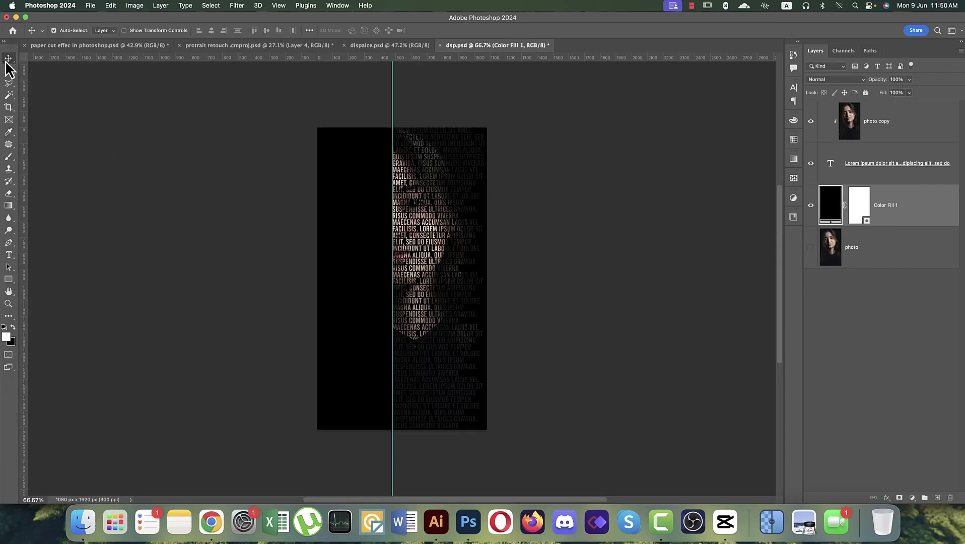
{"action": "left_click", "coordinate": [203, 220]}
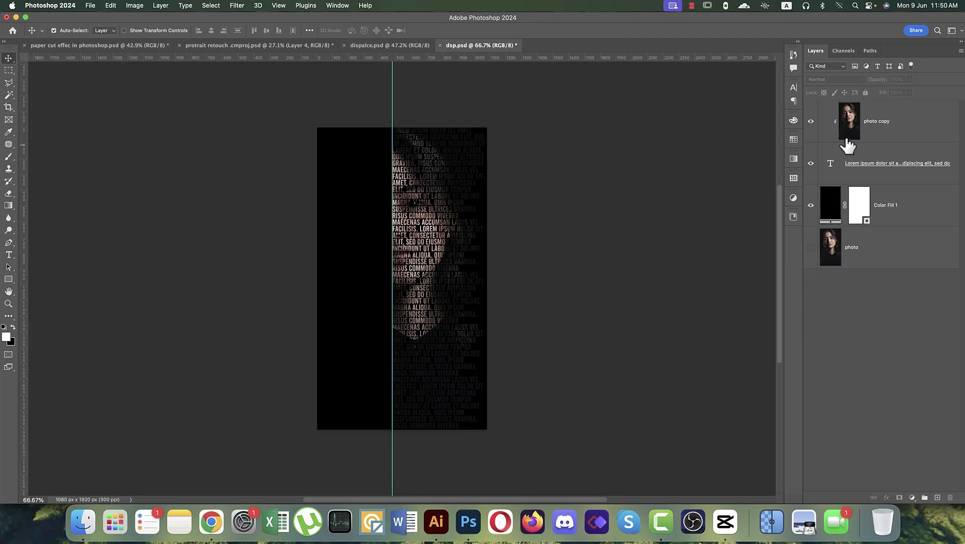
Move the photo layer above Color Fill 1 and make it visible again
{"action": "left_click", "coordinate": [910, 133]}
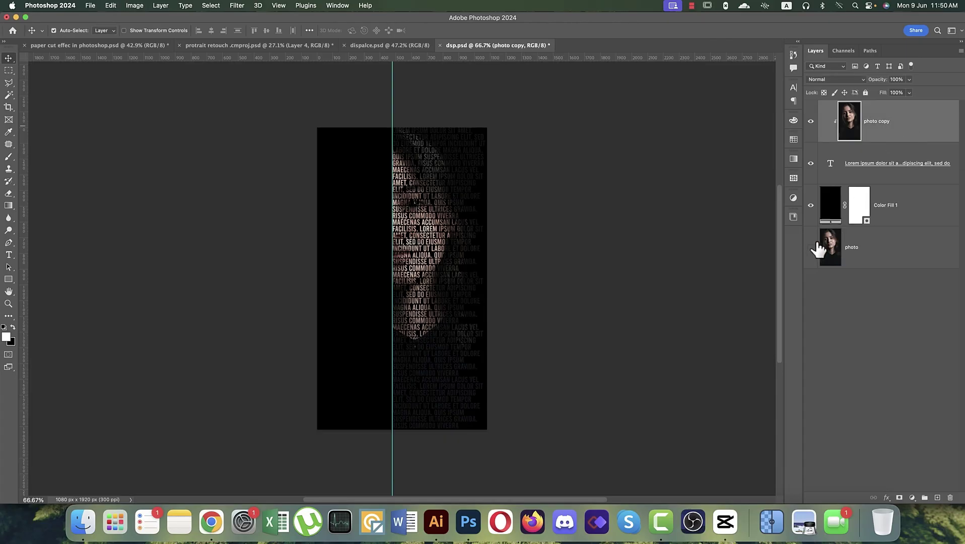
{"action": "left_click_drag", "start_coordinate": [868, 255], "coordinate": [881, 193]}
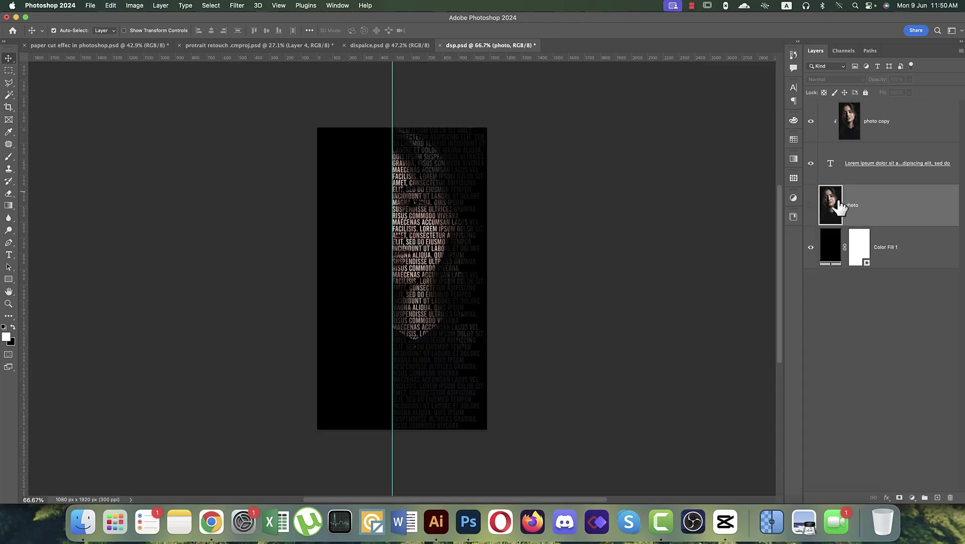
{"action": "left_click", "coordinate": [811, 205]}
Convert photo copy and the text layer together into one smart object
{"action": "left_click", "coordinate": [881, 120]}
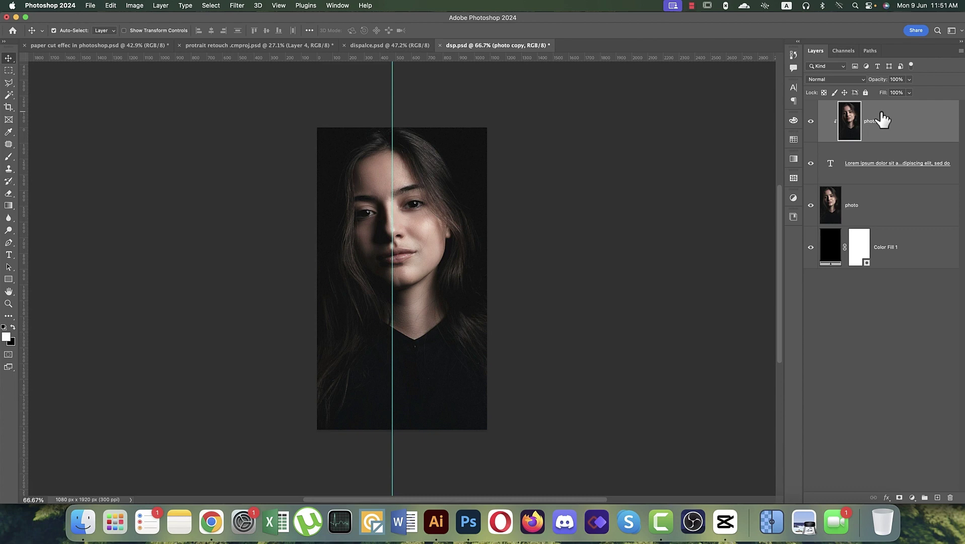
{"action": "left_click", "coordinate": [875, 168], "text": "shift"}
{"action": "right_click", "coordinate": [879, 155]}
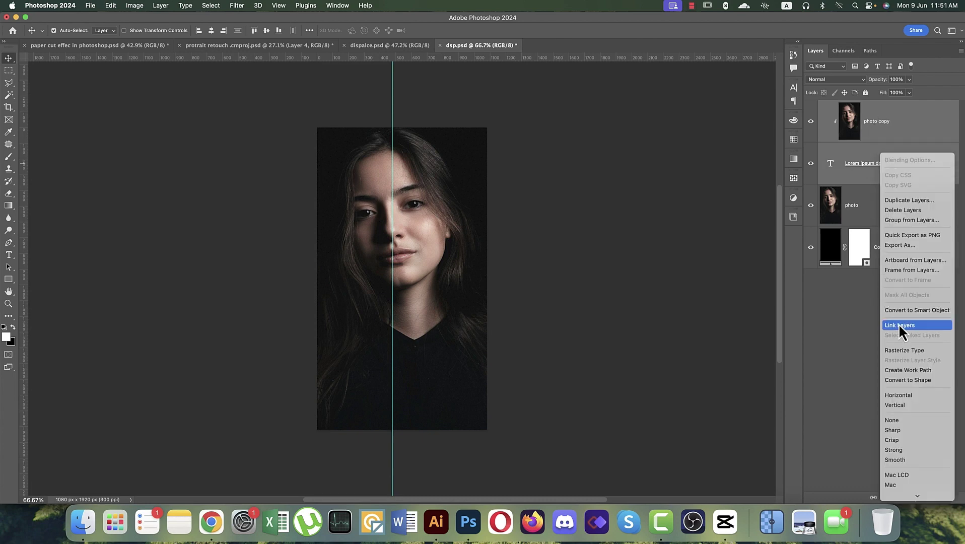
{"action": "left_click", "coordinate": [902, 309]}
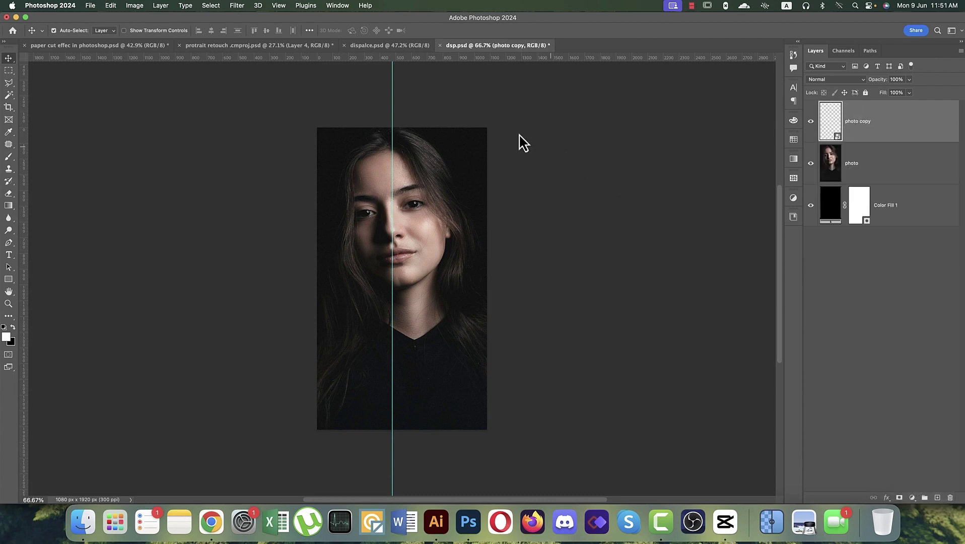
{"action": "left_click", "coordinate": [237, 6]}
Apply Displace at scale 10 to the text smart object, using dsp.psd as the map
{"action": "mouse_move", "coordinate": [270, 141]}
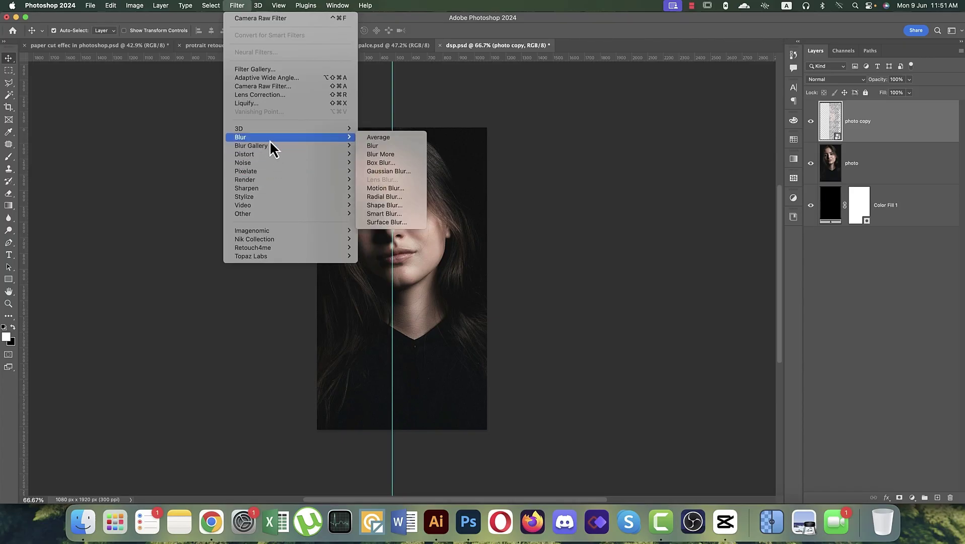
{"action": "left_click", "coordinate": [379, 155]}
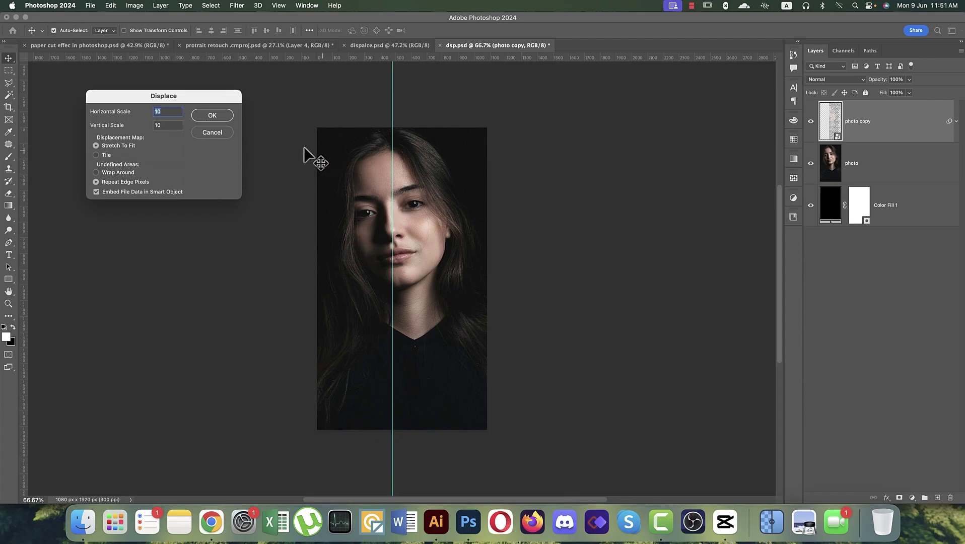
{"action": "left_click", "coordinate": [226, 116]}
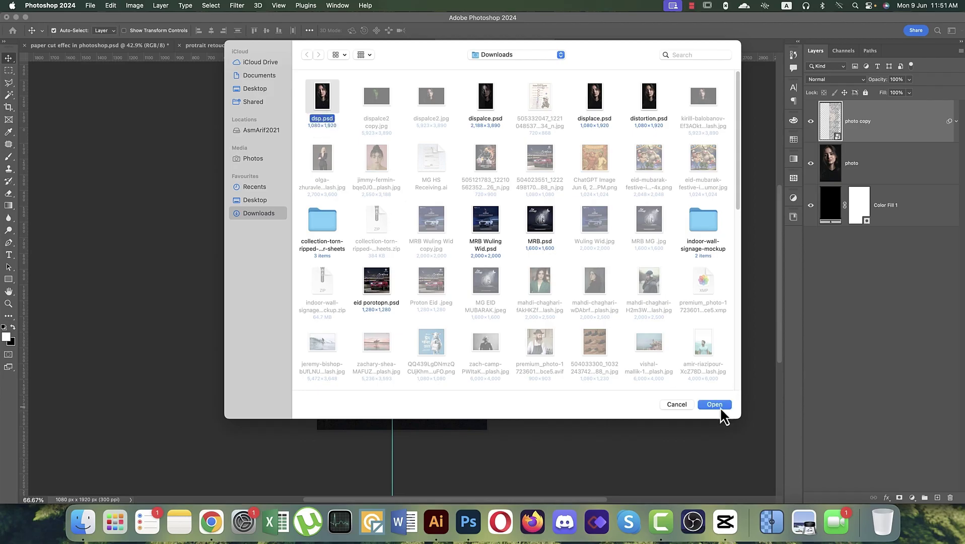
{"action": "left_click", "coordinate": [721, 406]}
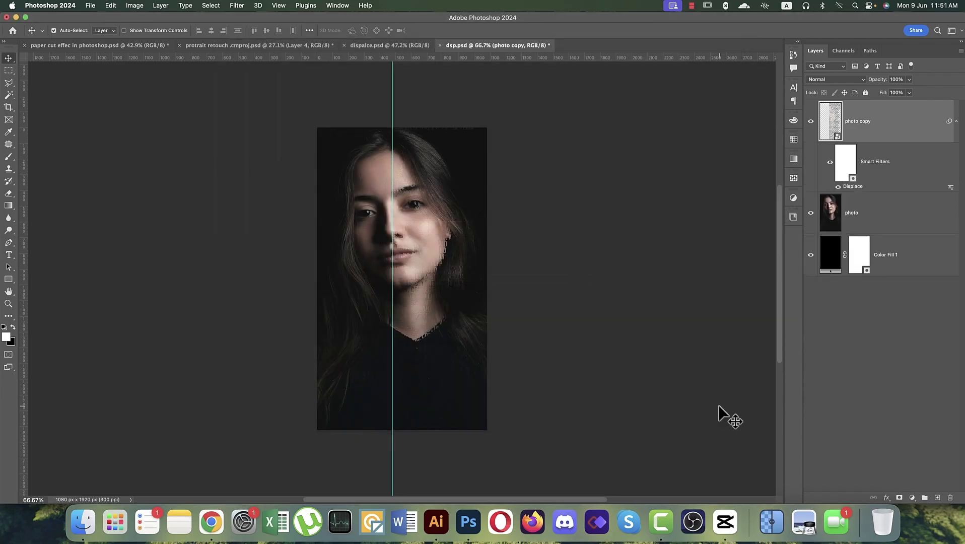
{"action": "left_click", "coordinate": [812, 214]}
{"action": "left_click", "coordinate": [812, 214]}
{"action": "left_click", "coordinate": [846, 214]}
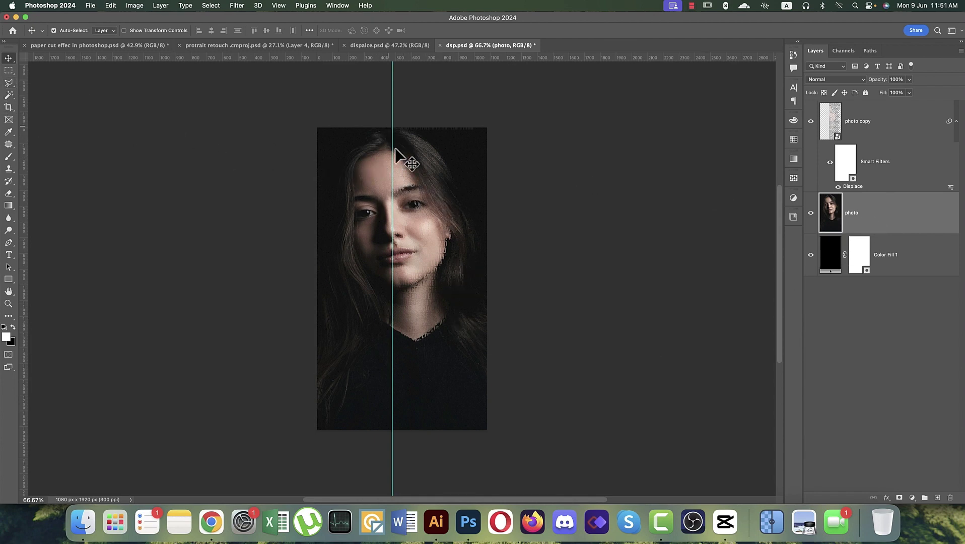
Select from the centre guide to the bottom-right corner and delete that half of the photo layer
{"action": "left_click", "coordinate": [9, 70]}
{"action": "left_click_drag", "start_coordinate": [393, 127], "coordinate": [491, 434]}
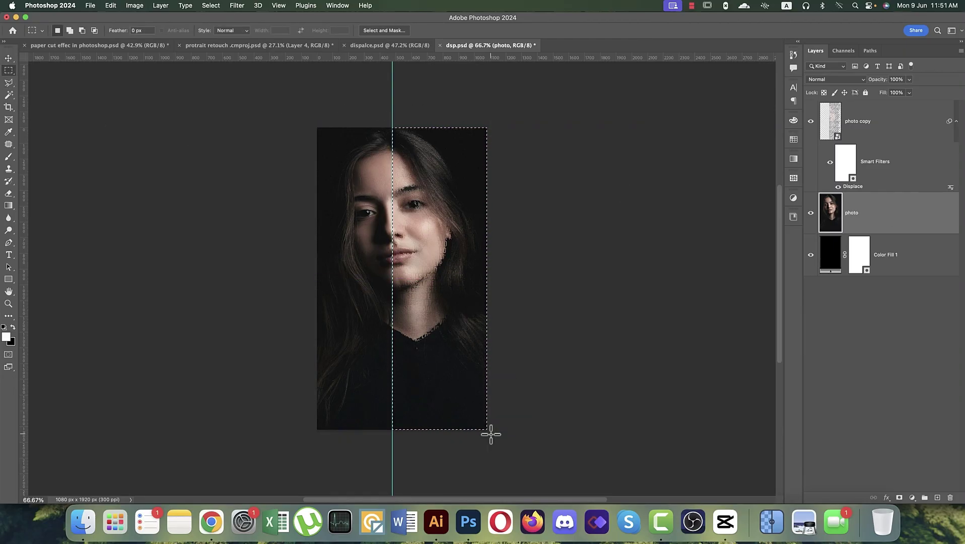
{"action": "key", "text": "Delete"}
{"action": "key", "text": "cmd+d"}
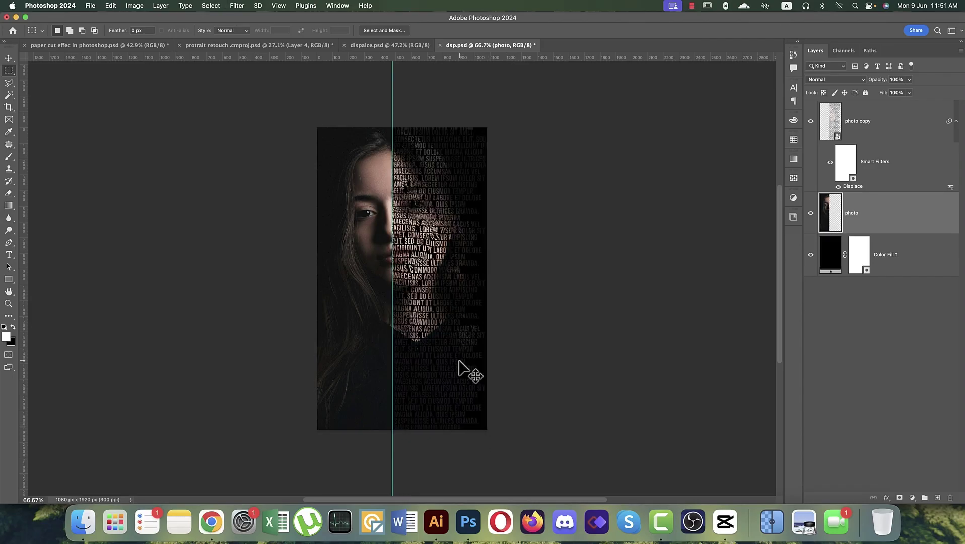
{"action": "scroll", "coordinate": [459, 361], "scroll_direction": "up", "scroll_amount": 2}
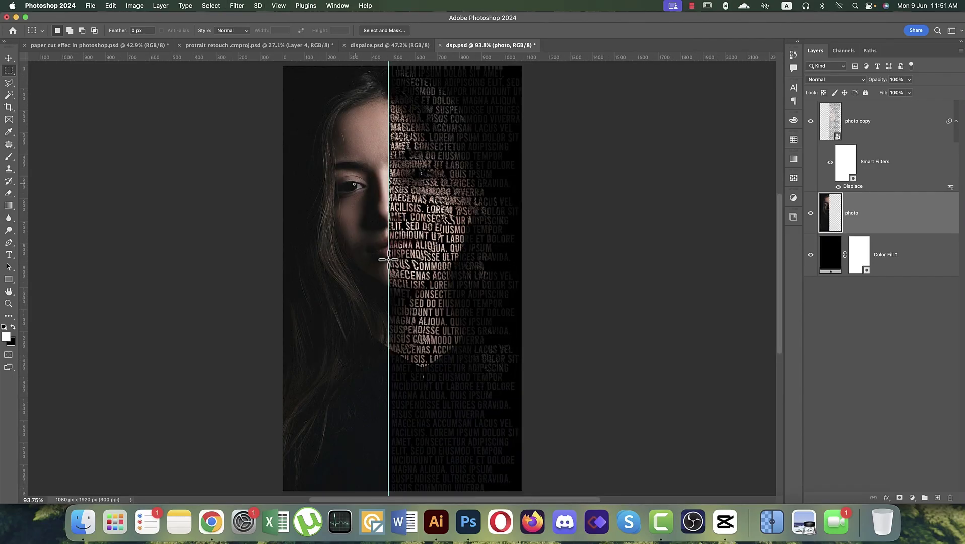